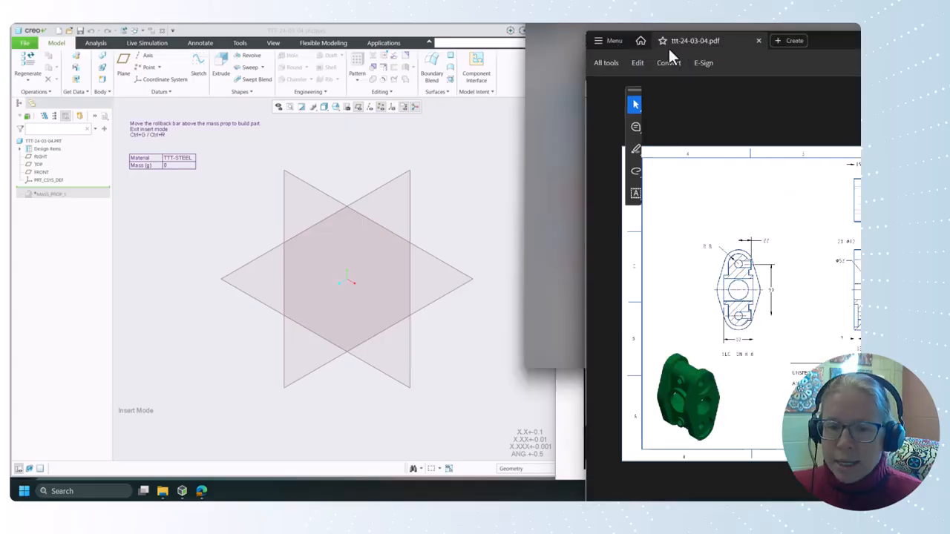
Bring the ttt-24-03-04.pdf drawing into view to examine it, and move it off the workspace
mouse_move(669, 46)
left_mouse_down()
mouse_move(307, 138)
mouse_move(297, 83)
left_mouse_up()
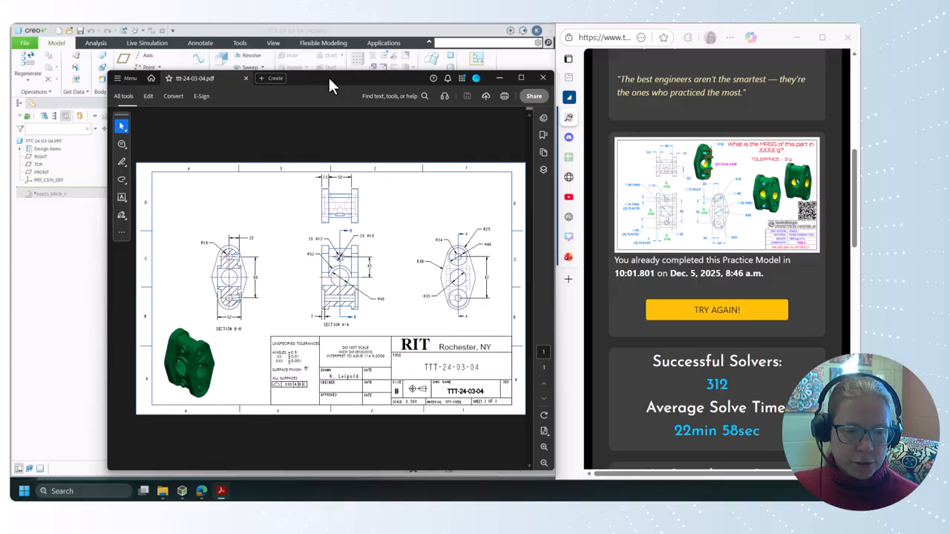
left_click_drag(328, 76, 946, 531)
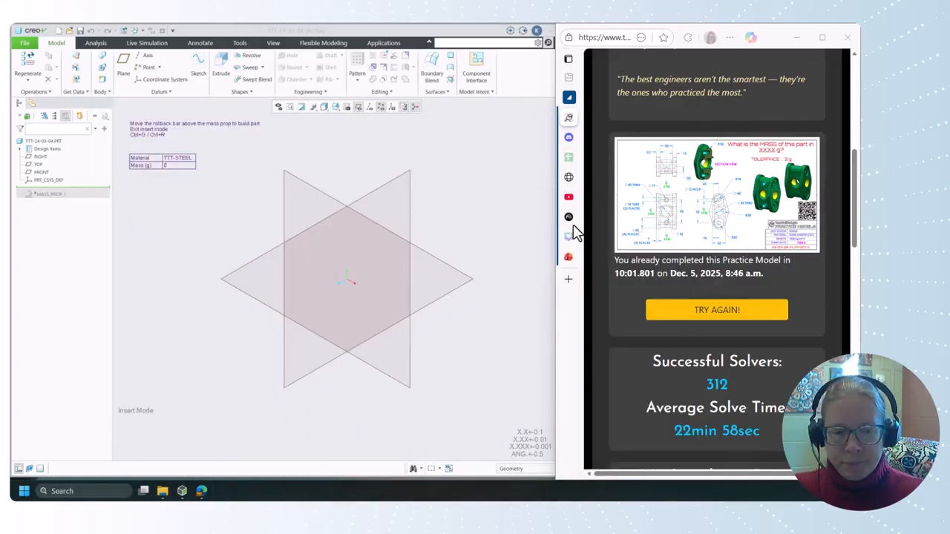
Retry practice challenge 24-03-04, Pump Body, and reveal its drawing to start the timer
scroll(749, 278, "down", 1)
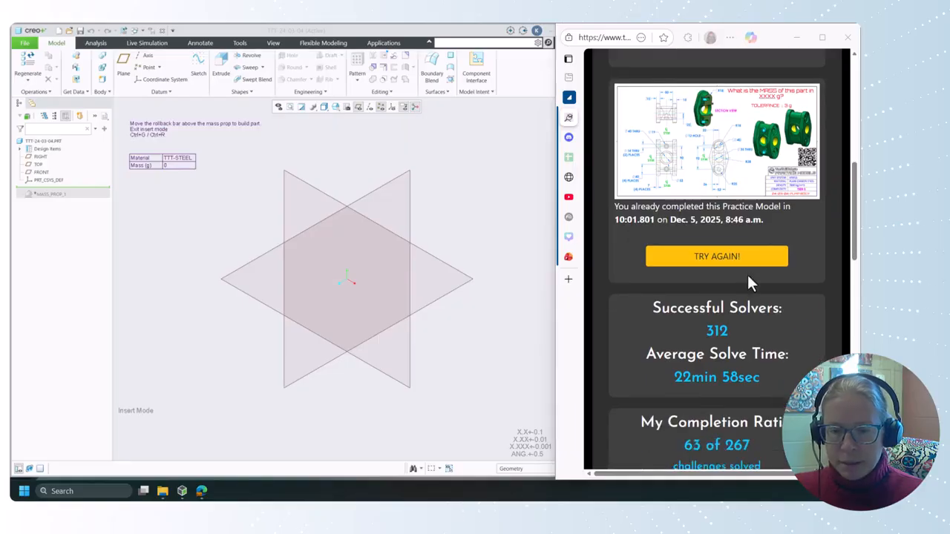
left_click(727, 260)
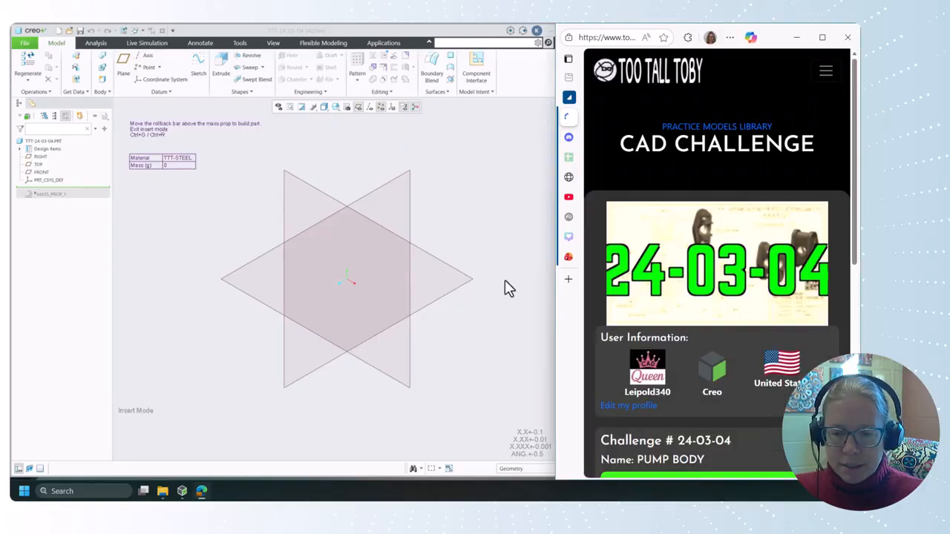
scroll(772, 282, "down", 4)
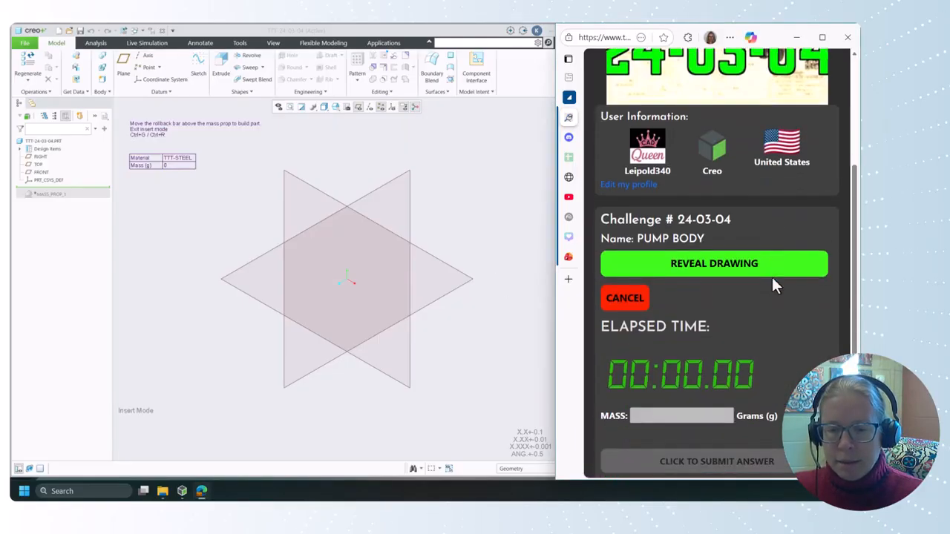
left_click(731, 279)
scroll(738, 325, "up", 3)
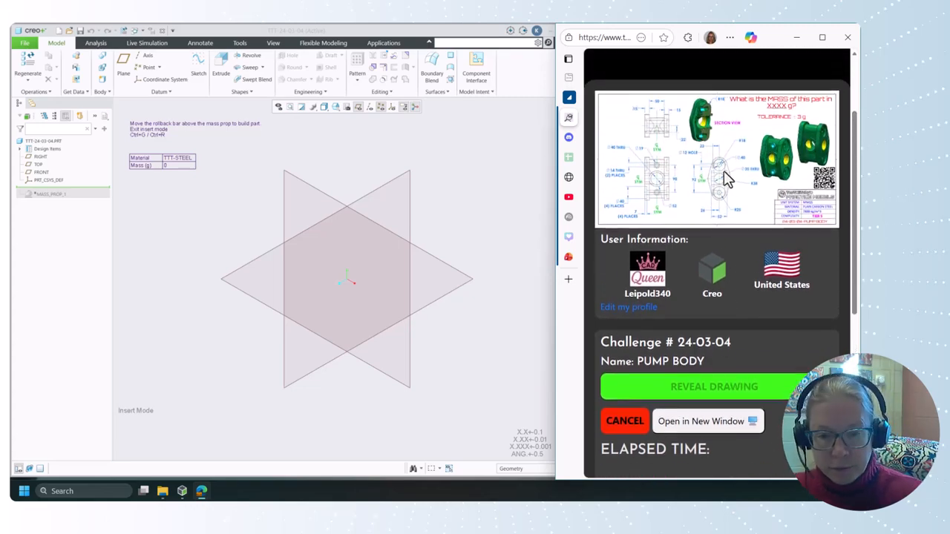
Start a sketch on the RIGHT datum plane with the TOP plane as the Top orientation reference
left_click(414, 176)
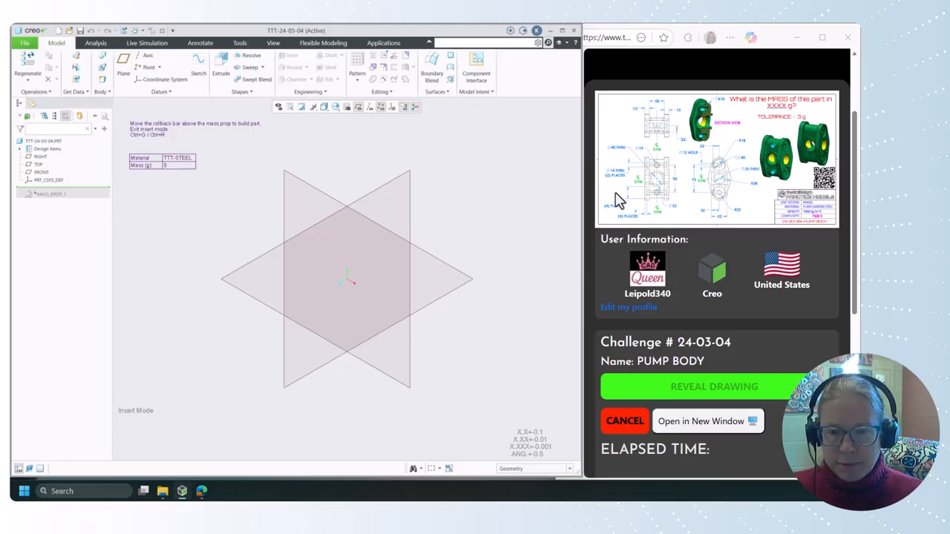
left_click(198, 67)
left_click(371, 197)
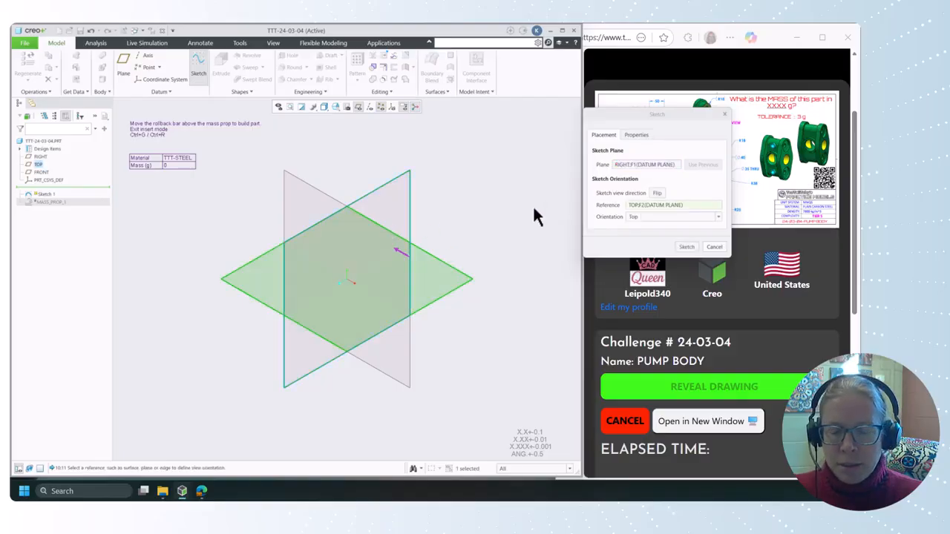
left_click(688, 247)
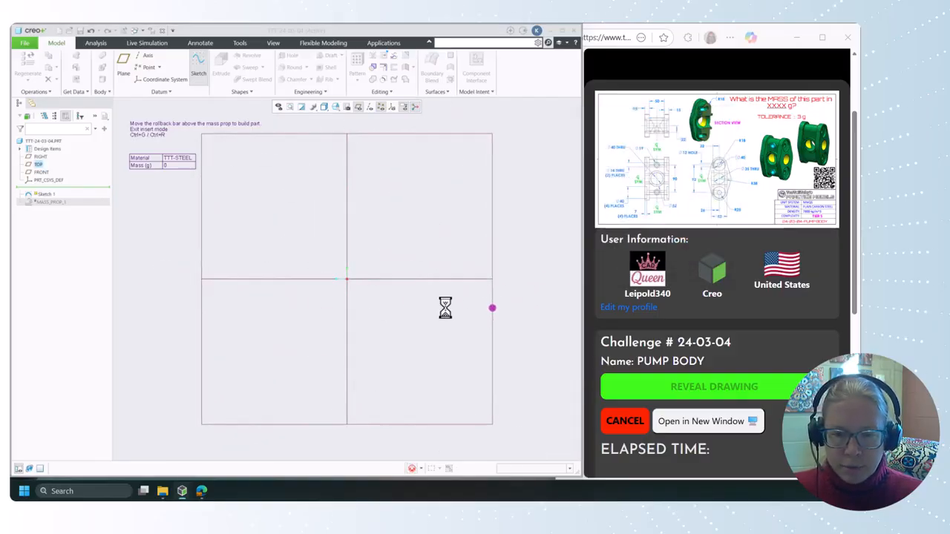
Sketch a circle centred on the origin and set its diameter to 35 mm
left_click(182, 81)
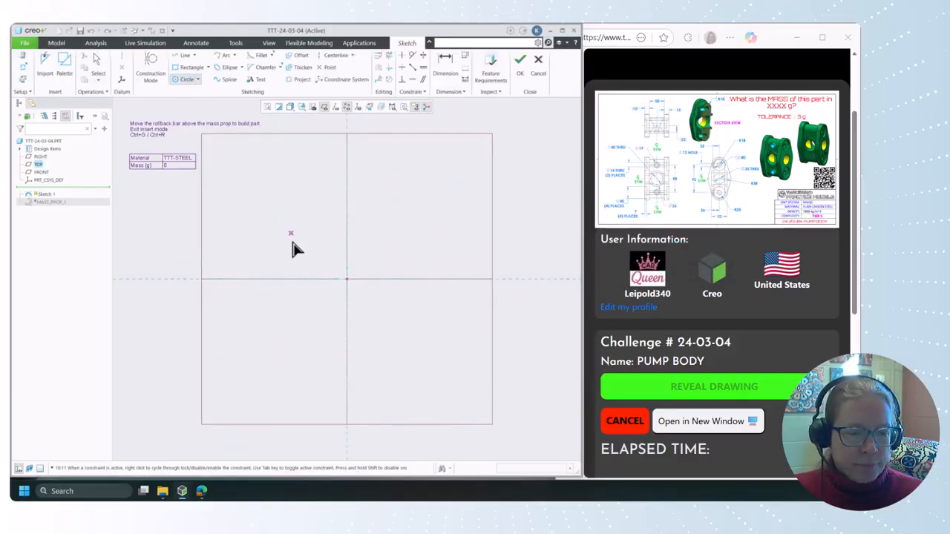
left_click(346, 280)
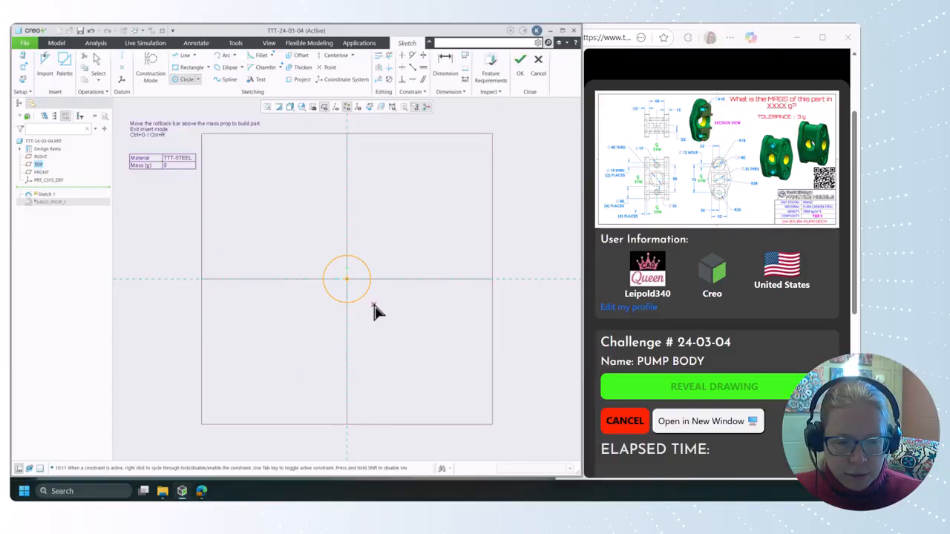
left_click(364, 296)
middle_click(345, 293)
double_click(299, 256)
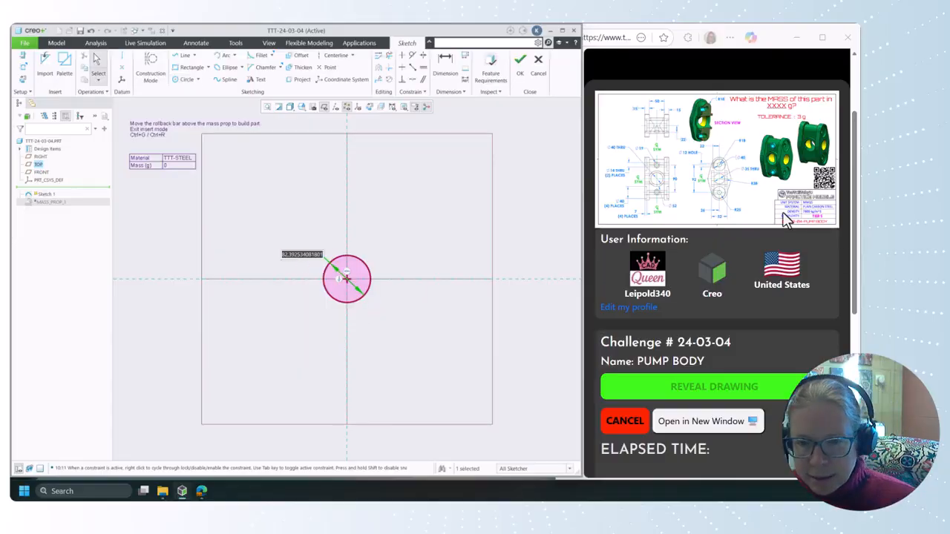
type("80")
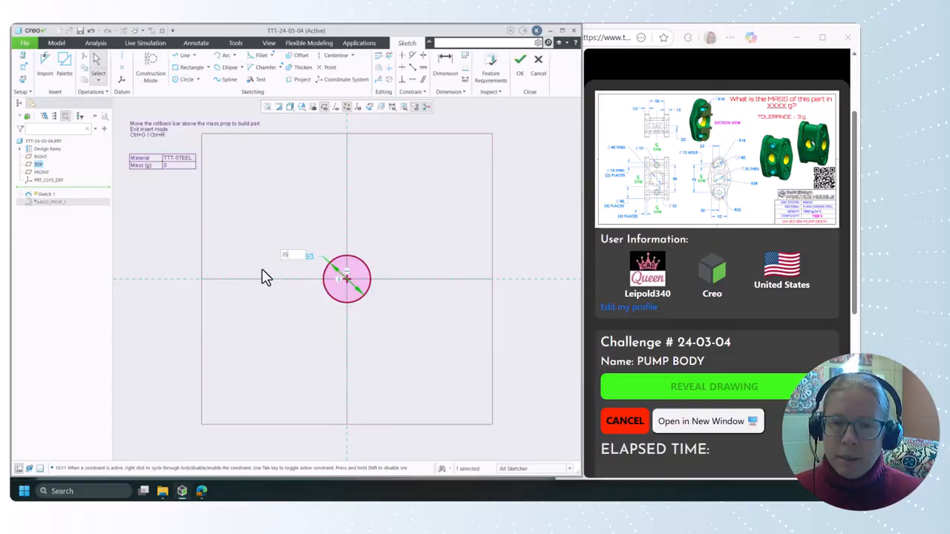
key("Return")
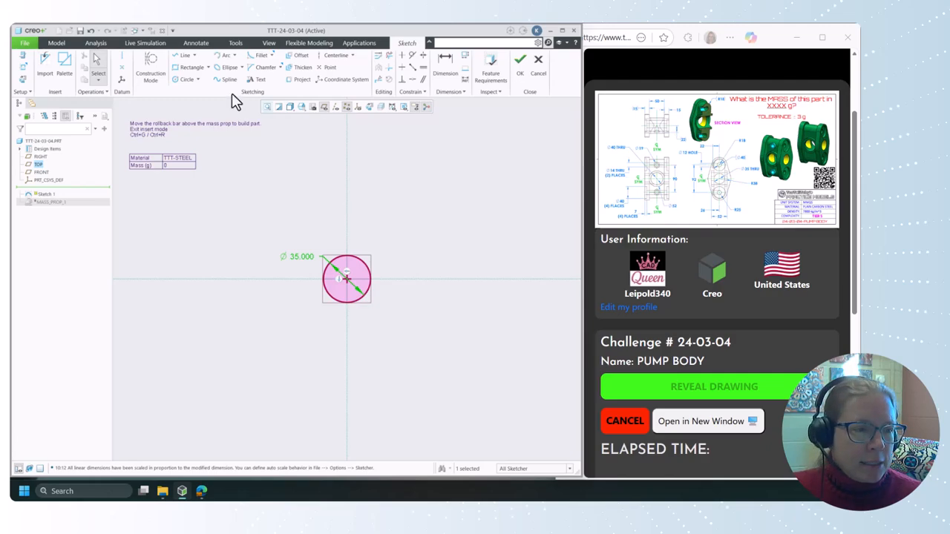
Sketch a smaller circle on the vertical reference above the central circle and set its diameter to 14 mm
left_click(187, 80)
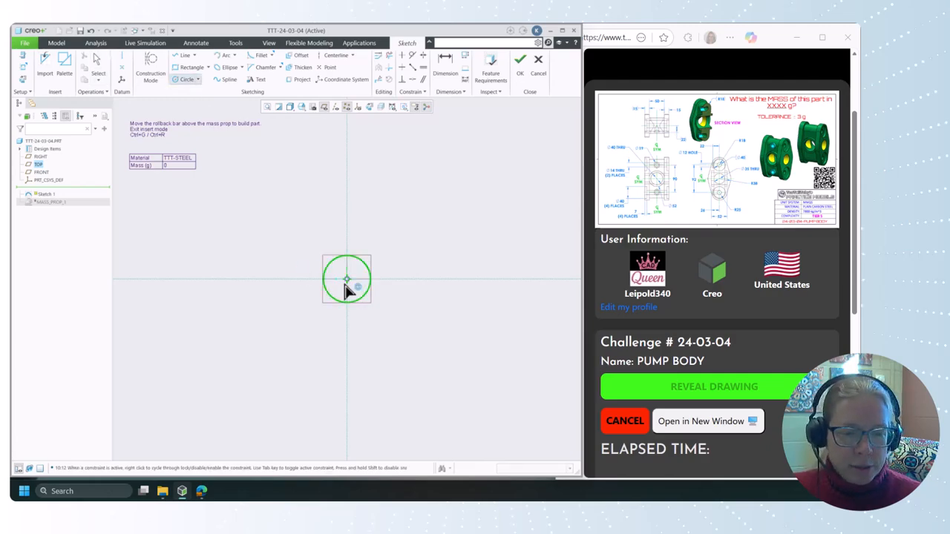
left_click(348, 215)
left_click(351, 221)
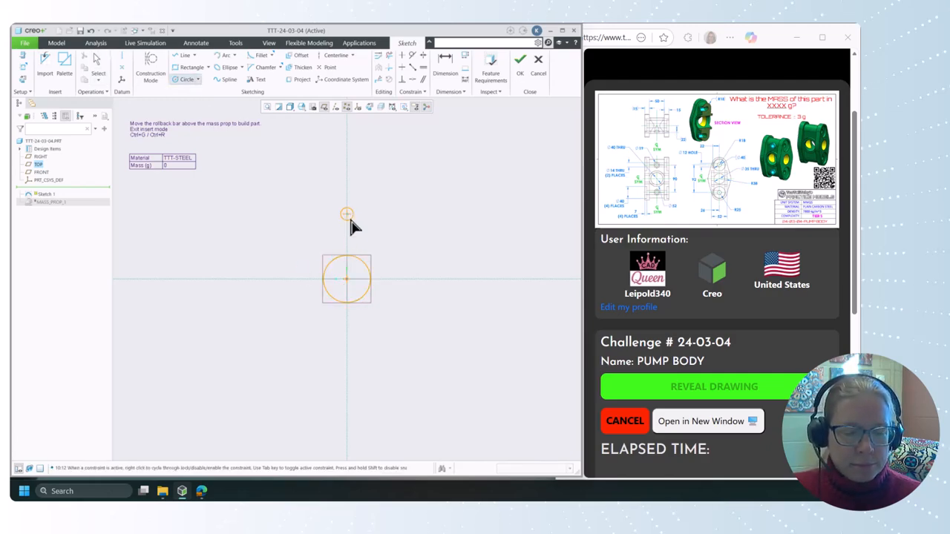
middle_click(371, 239)
double_click(315, 209)
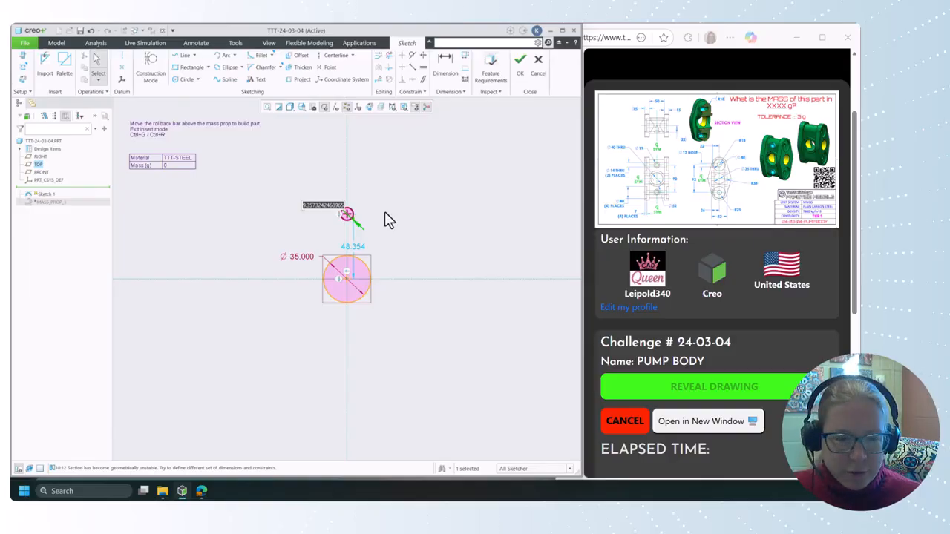
type("14")
key("Return")
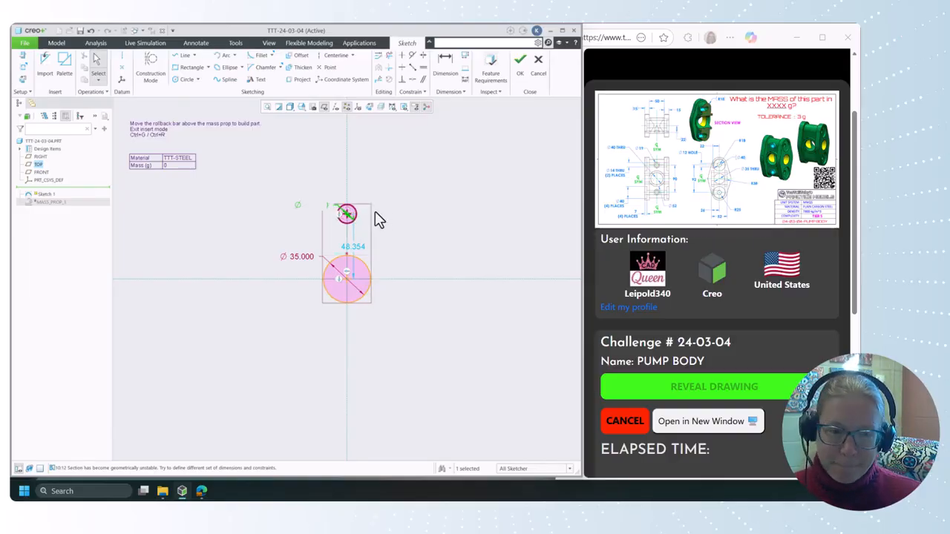
left_click(452, 239)
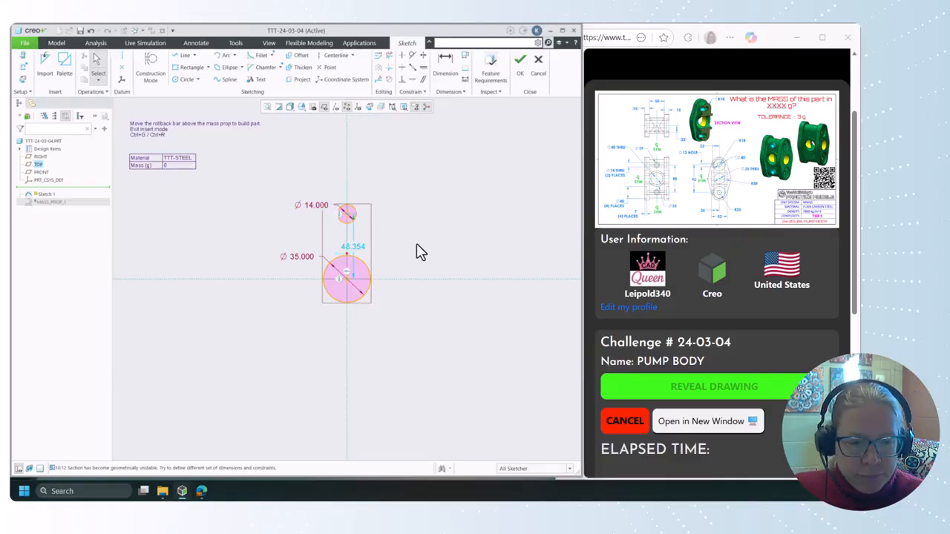
Open the challenge drawing from the web page in its own window and place it over the workspace
left_click(694, 186)
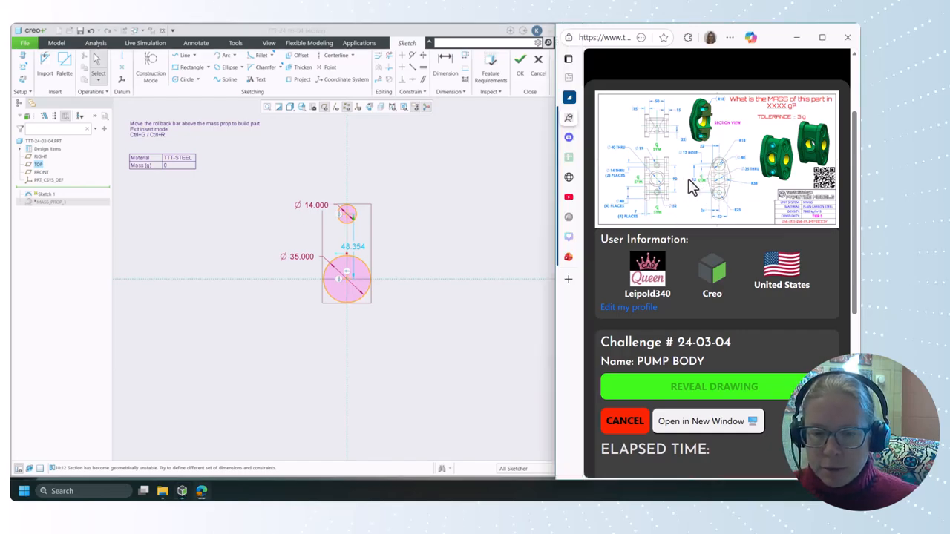
scroll(689, 185, "up", 2, "ctrl")
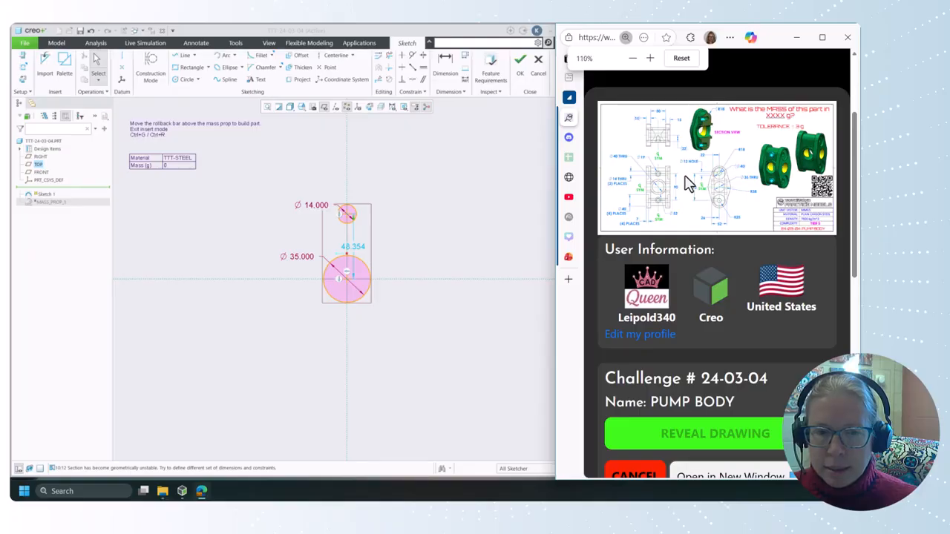
scroll(688, 185, "down", 3, "ctrl")
scroll(687, 161, "up", 1, "ctrl")
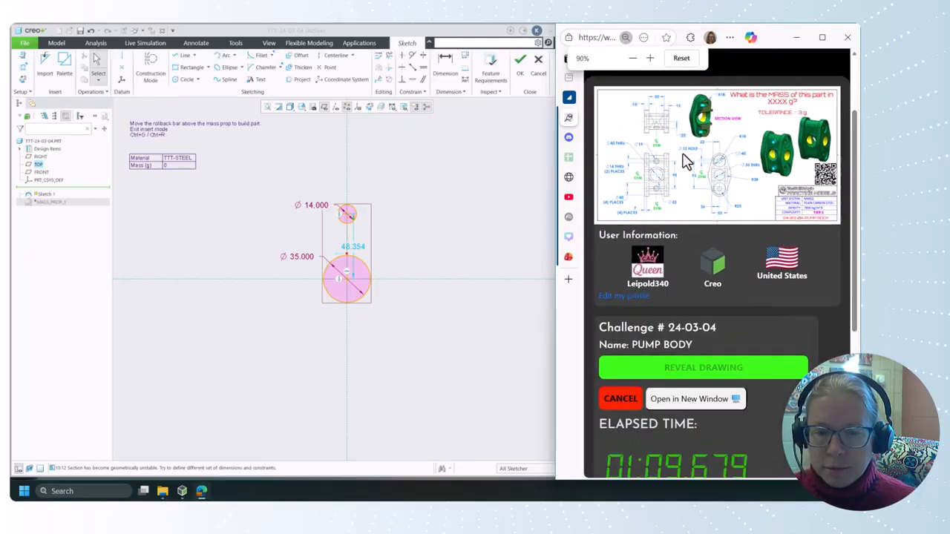
scroll(681, 215, "down", 1)
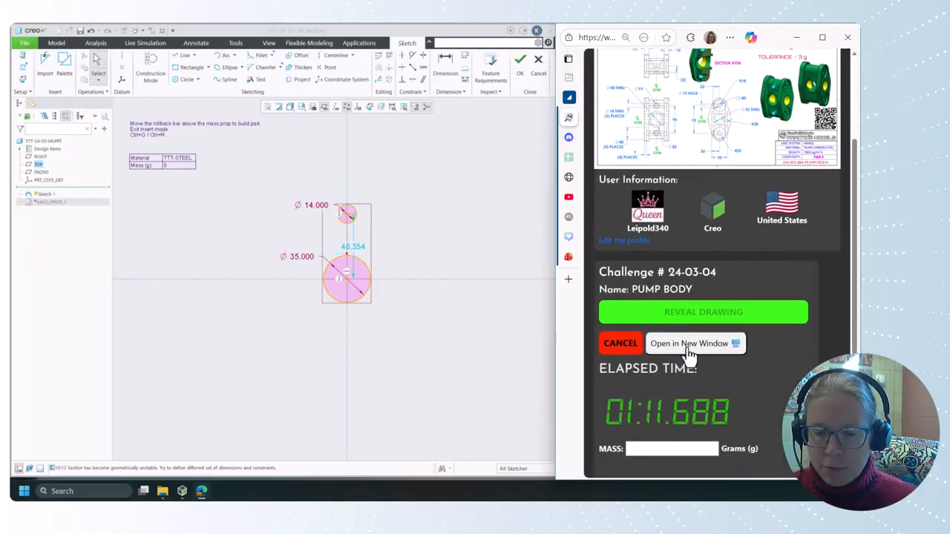
left_click(688, 343)
left_click_drag(658, 230, 641, 97)
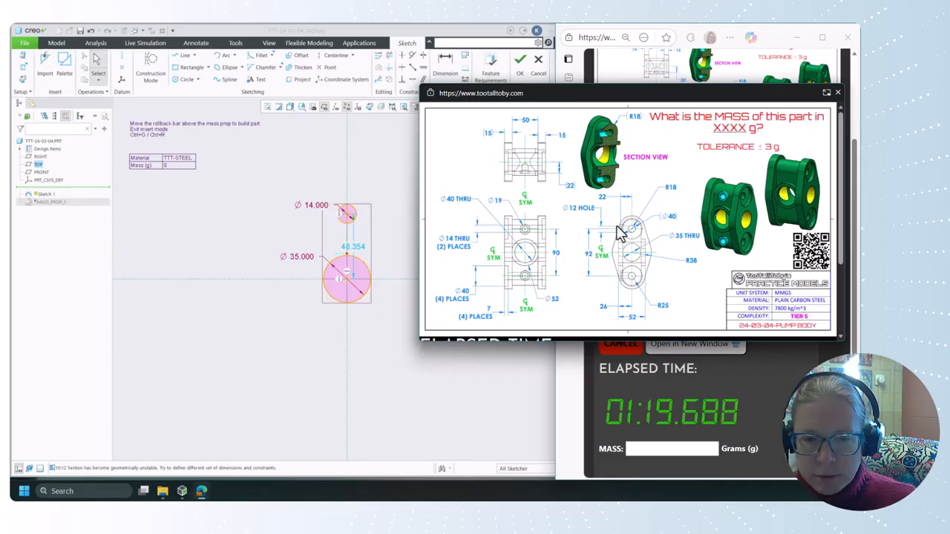
Enlarge the separate drawing window to read its dimensions, and move it clear of the sketch
scroll(590, 267, "up", 1, "ctrl")
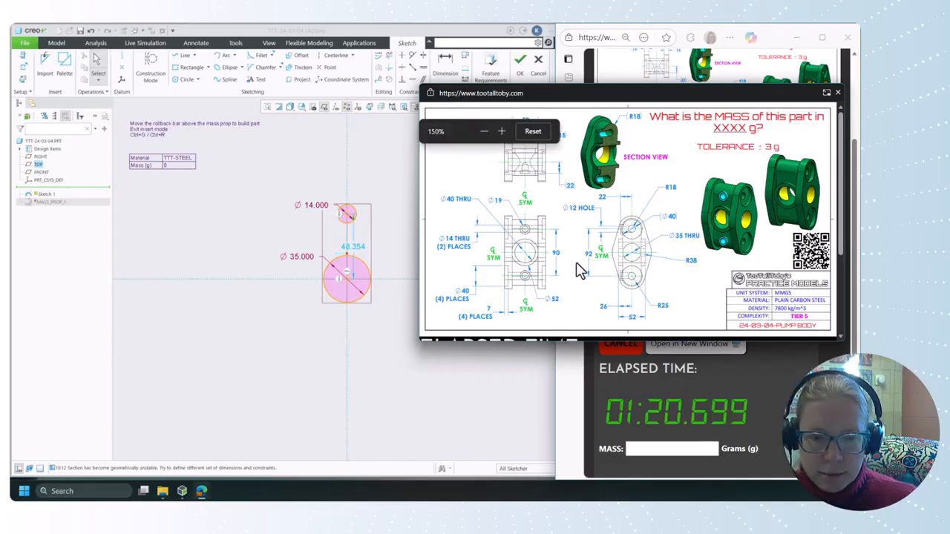
left_click(501, 131)
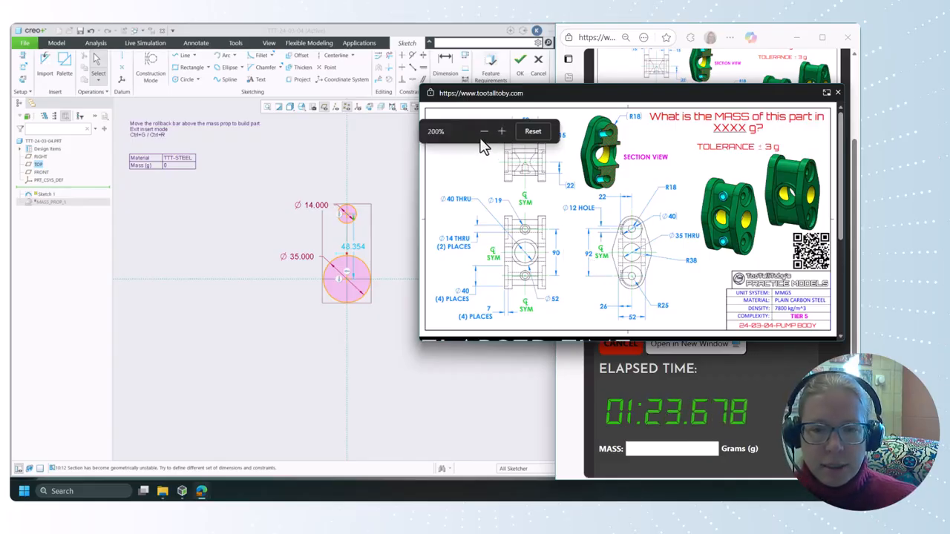
left_click(484, 132)
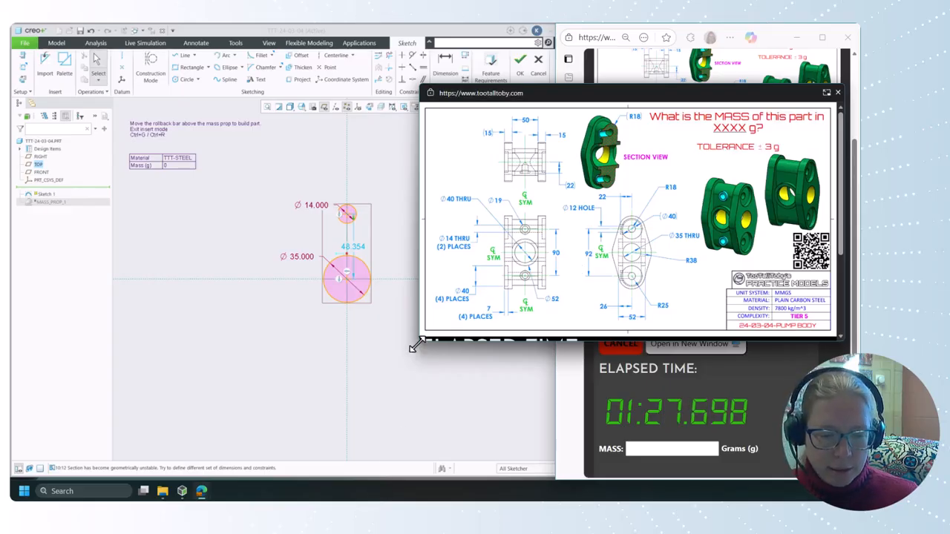
mouse_move(414, 347)
left_mouse_down()
mouse_move(408, 394)
mouse_move(252, 407)
left_mouse_up()
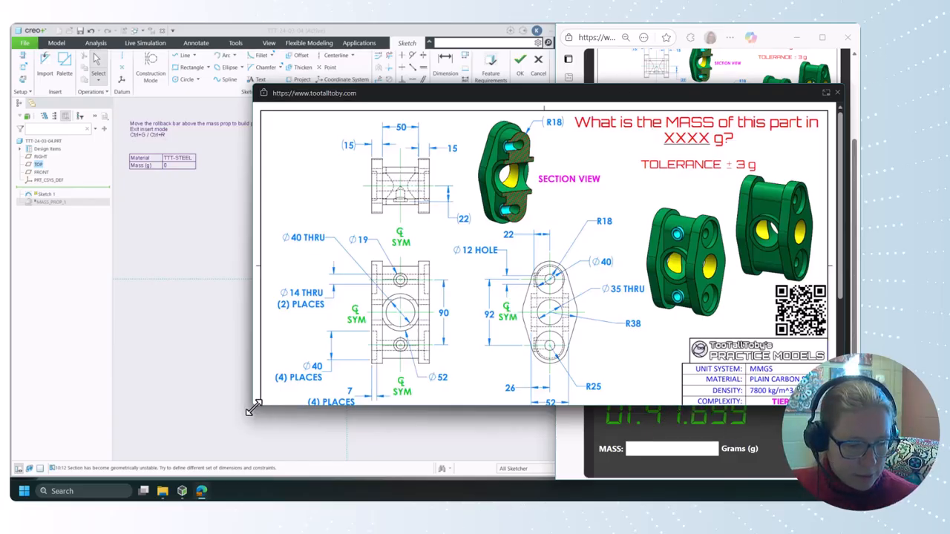
left_click_drag(256, 408, 293, 369)
left_click_drag(573, 93, 859, 92)
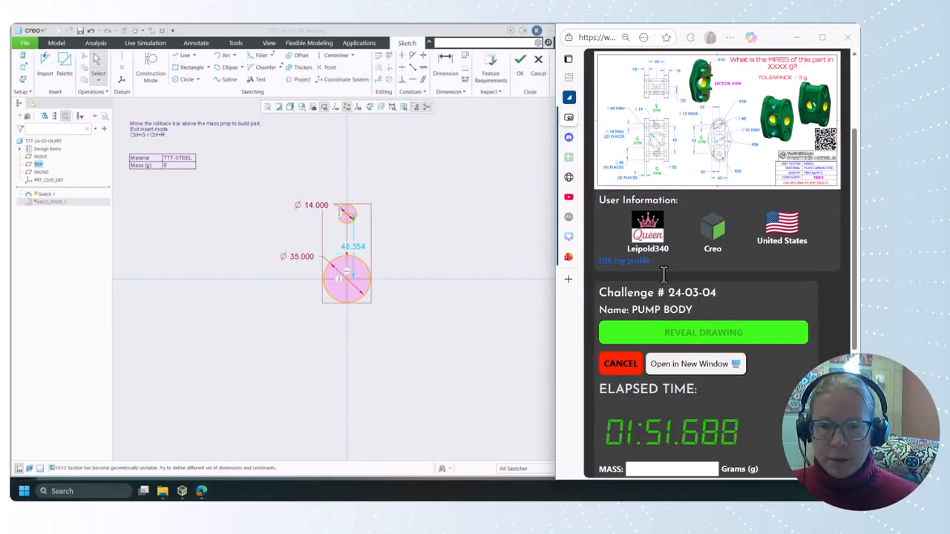
double_click(355, 253)
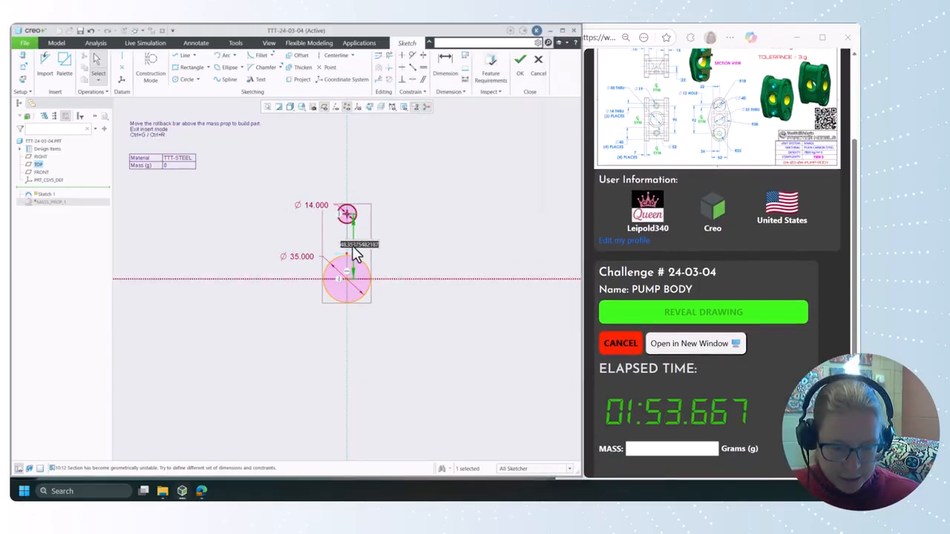
left_click(431, 195)
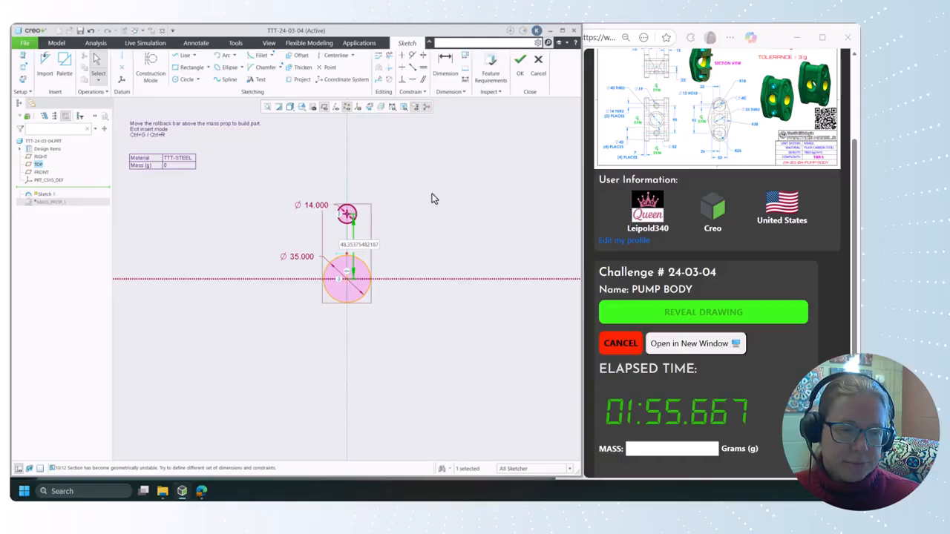
left_click(434, 193)
Mirror the 14 mm circle about the horizontal reference line to place a matching circle below the central one
left_click_drag(403, 175, 324, 238)
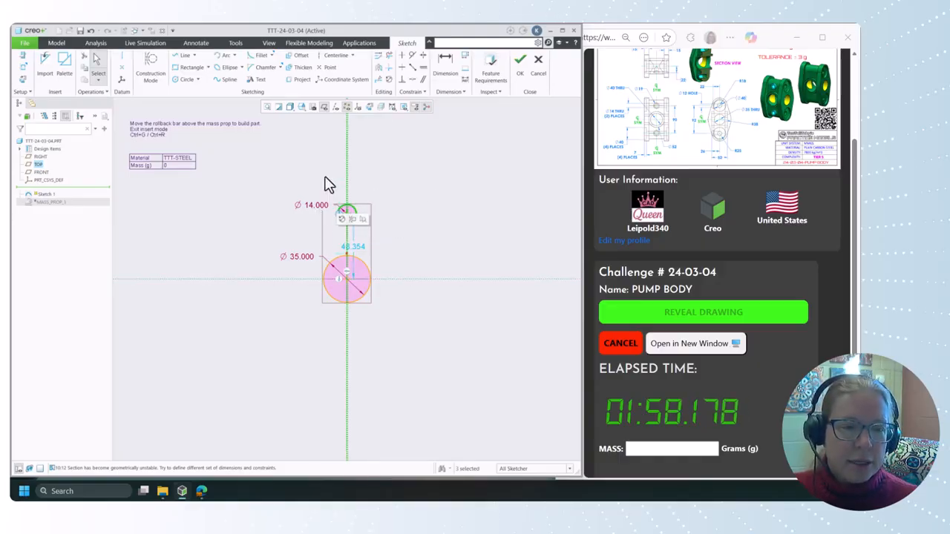
left_click(379, 68)
left_click(409, 281)
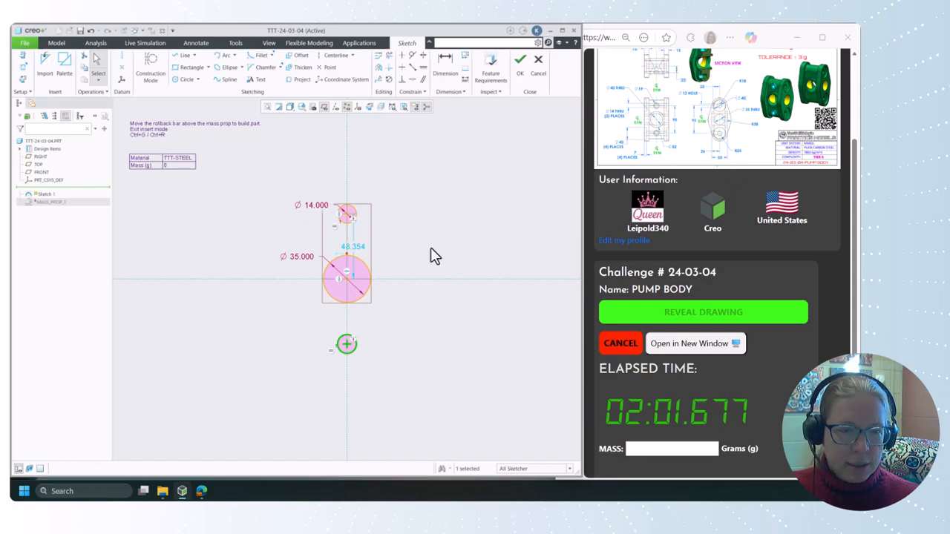
Dimension the vertical distance between the centres of the two 14 mm circles and set it to 90 mm
left_click(448, 68)
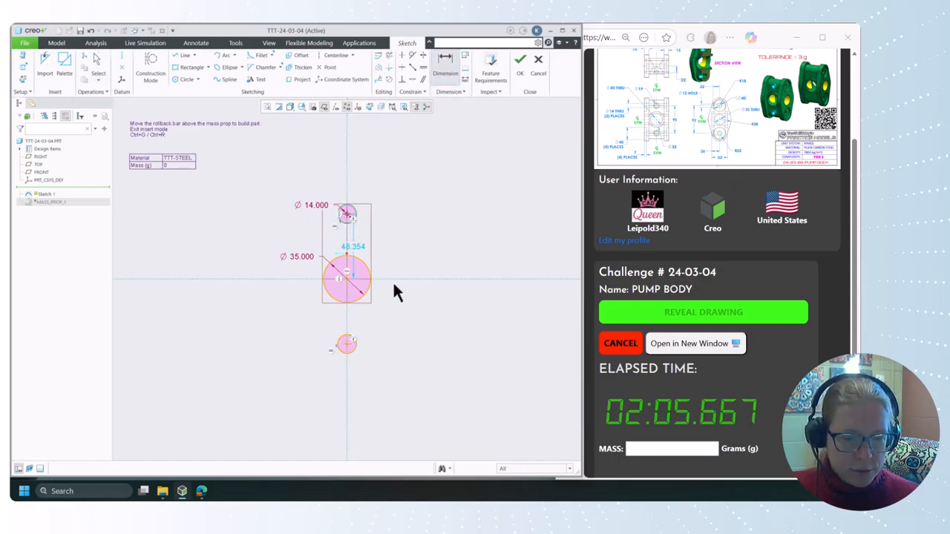
left_click(347, 345)
middle_click(398, 251)
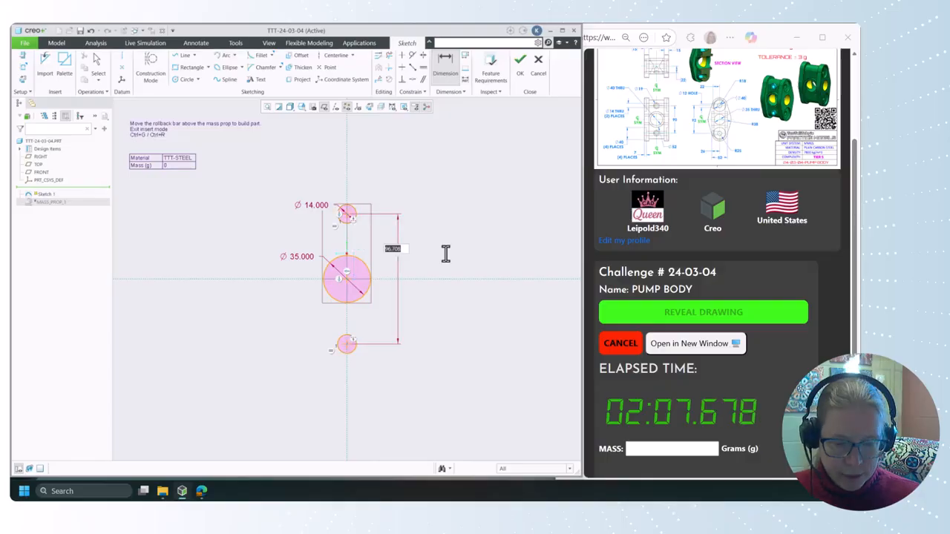
type("90")
key("Return")
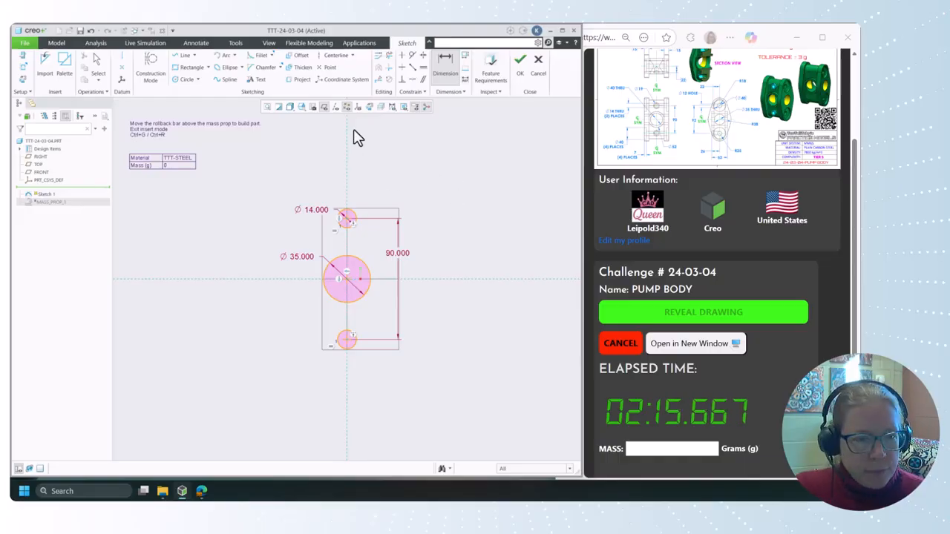
Sketch two concentric outer circles, about 30 mm in diameter around the upper hole and about 53 mm around the central circle
left_click(183, 79)
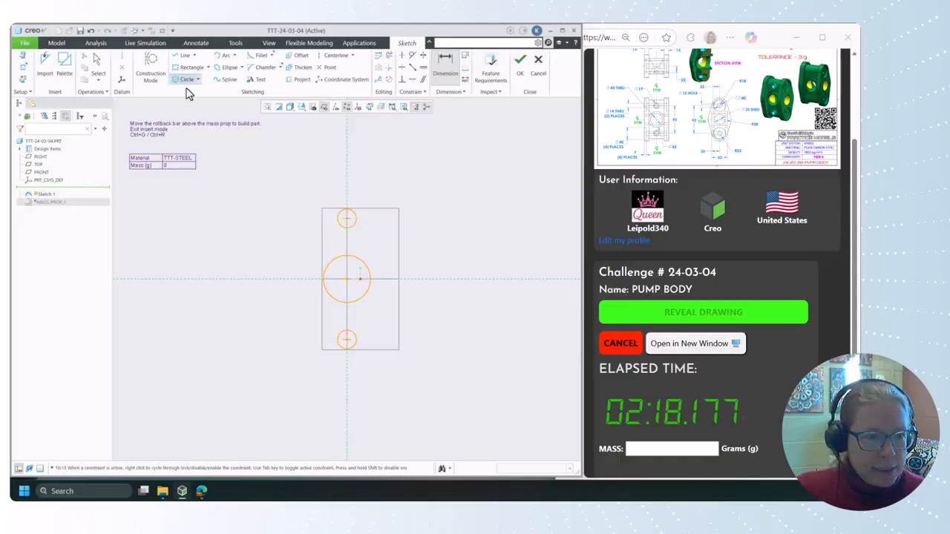
left_click(346, 221)
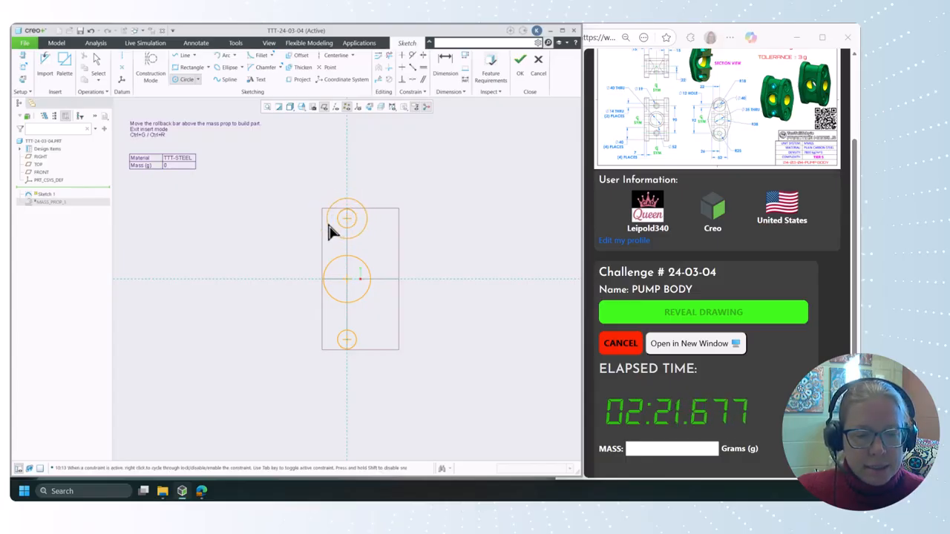
left_click(329, 229)
left_click(354, 280)
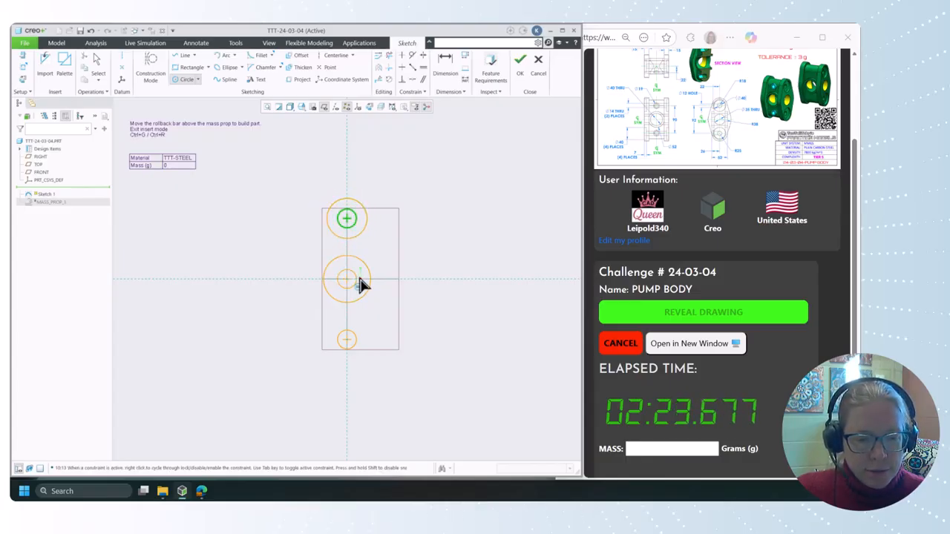
left_click(384, 282)
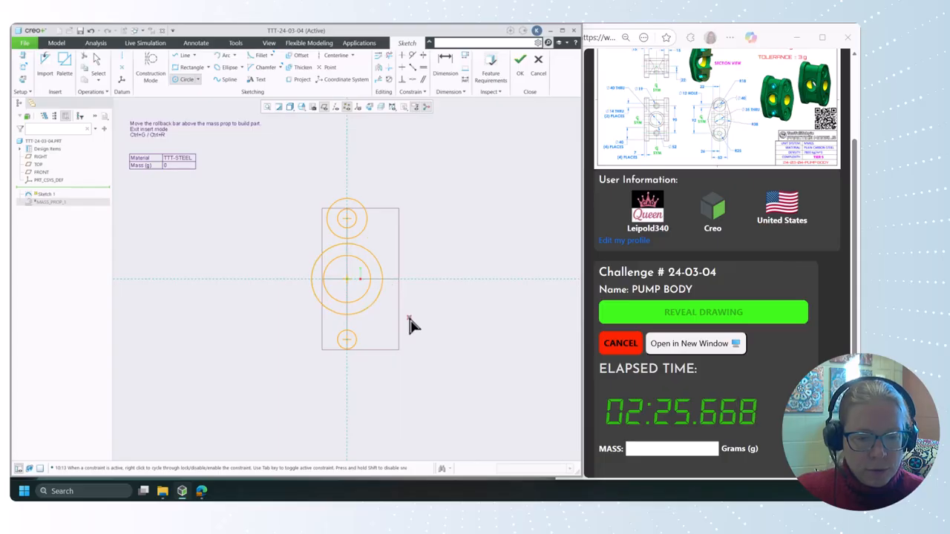
middle_click(414, 325)
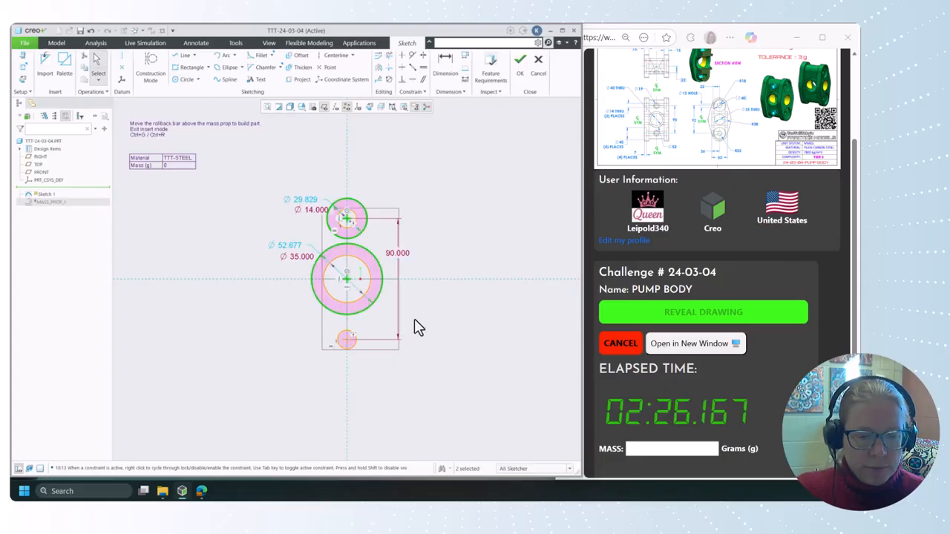
Change the central outer circle's diameter dimension to a radius and set it to 38 mm
left_click(288, 247)
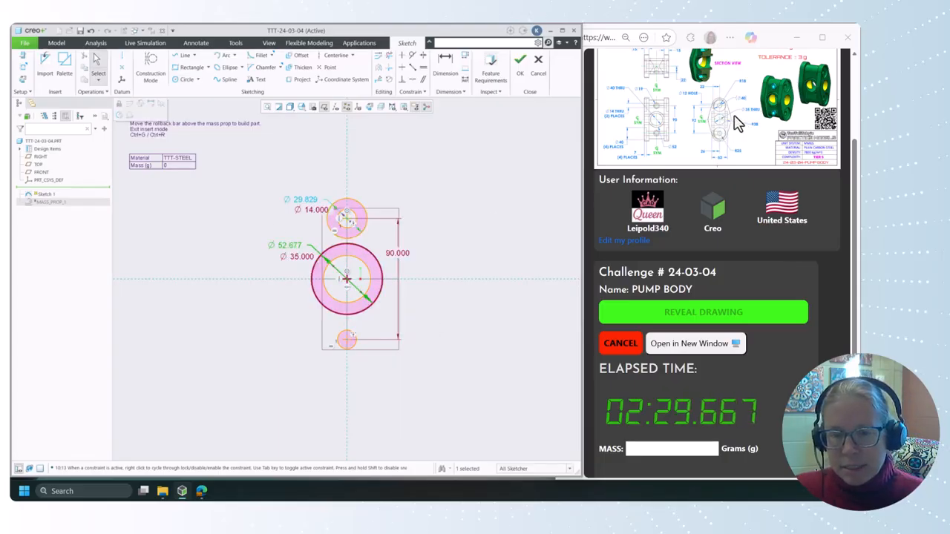
left_click(291, 251)
double_click(293, 237)
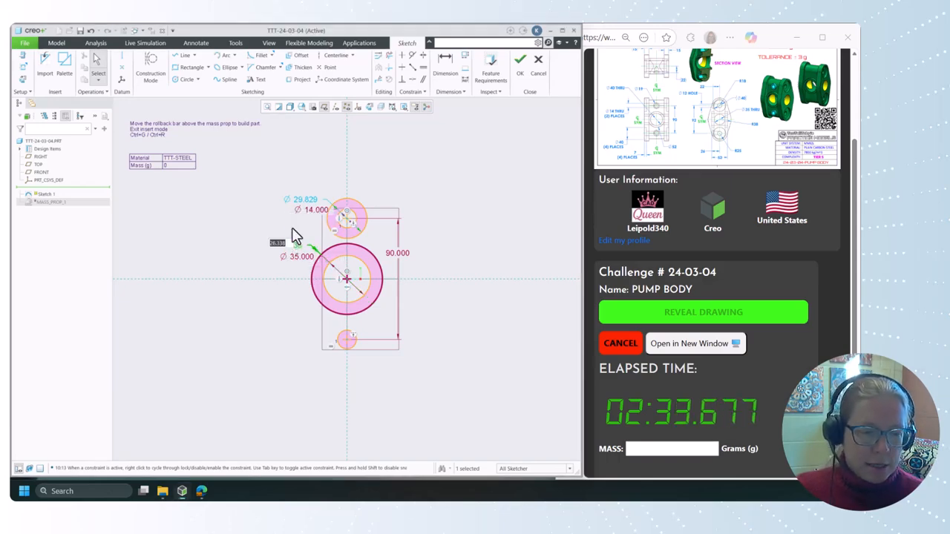
type("38")
key("Return")
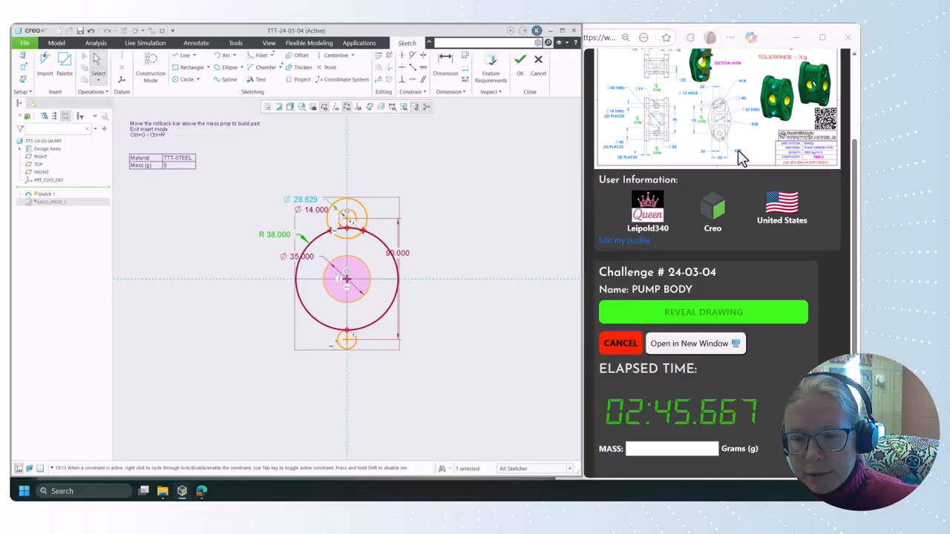
Change the upper outer circle's diameter dimension to a radius and set it to 25 mm
double_click(301, 202)
type("14")
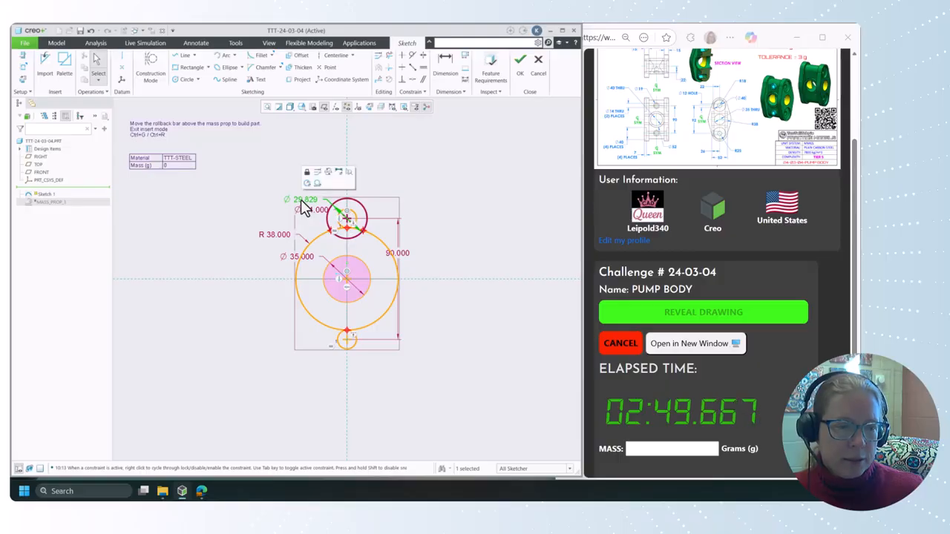
key("Return")
type("25")
key("Return")
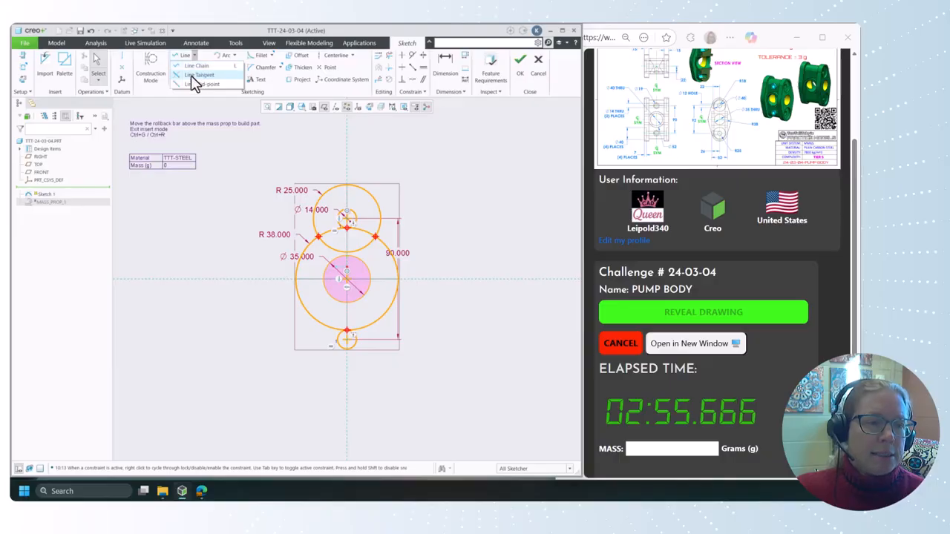
Draw tangent lines joining the R25 and R38 circles on both sides
left_click(199, 77)
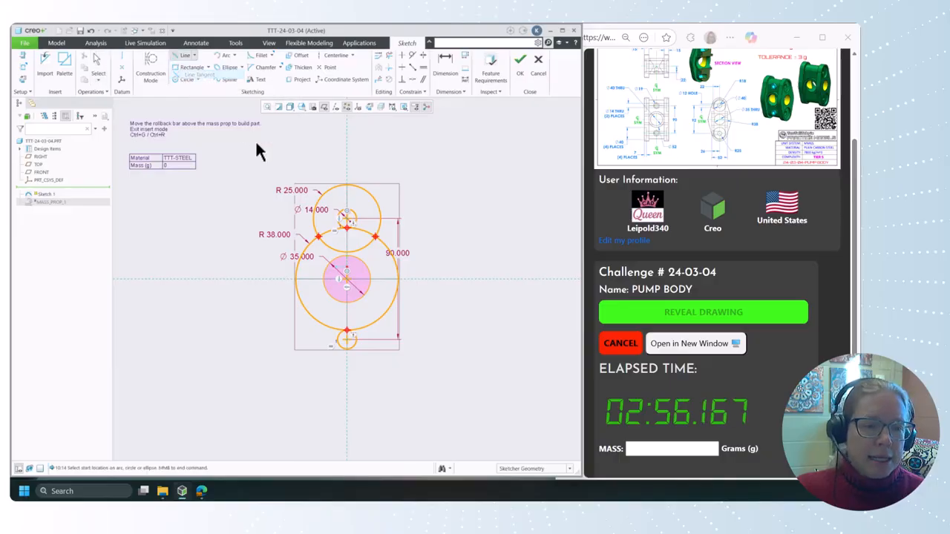
left_click(315, 213)
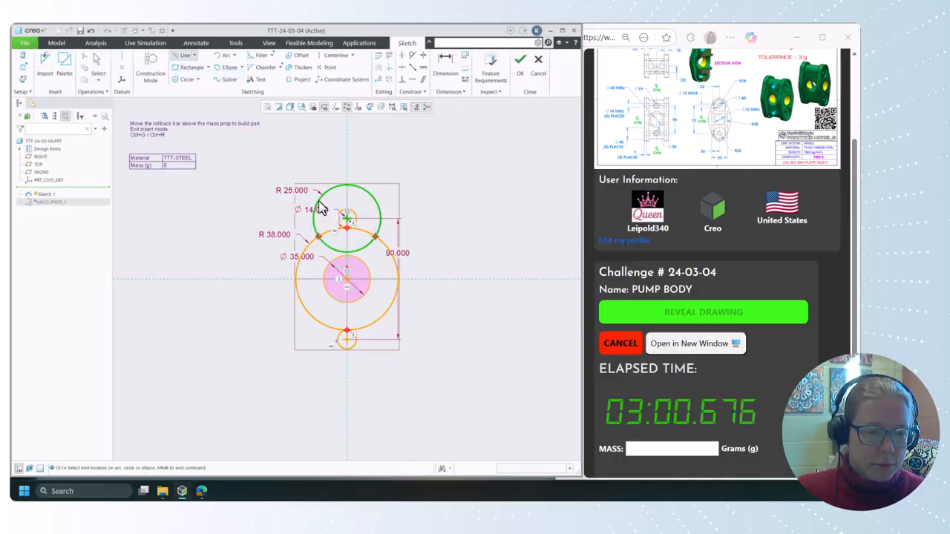
left_click(298, 274)
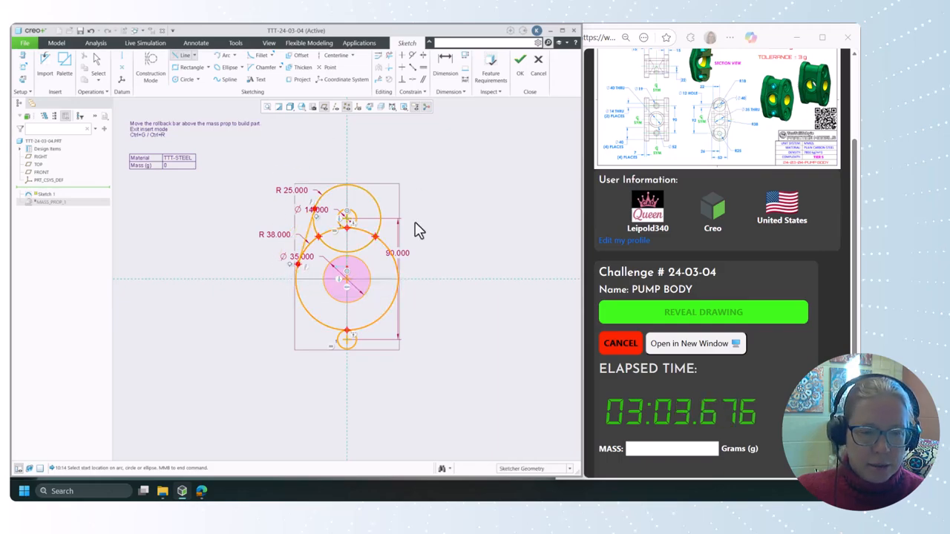
left_click(378, 210)
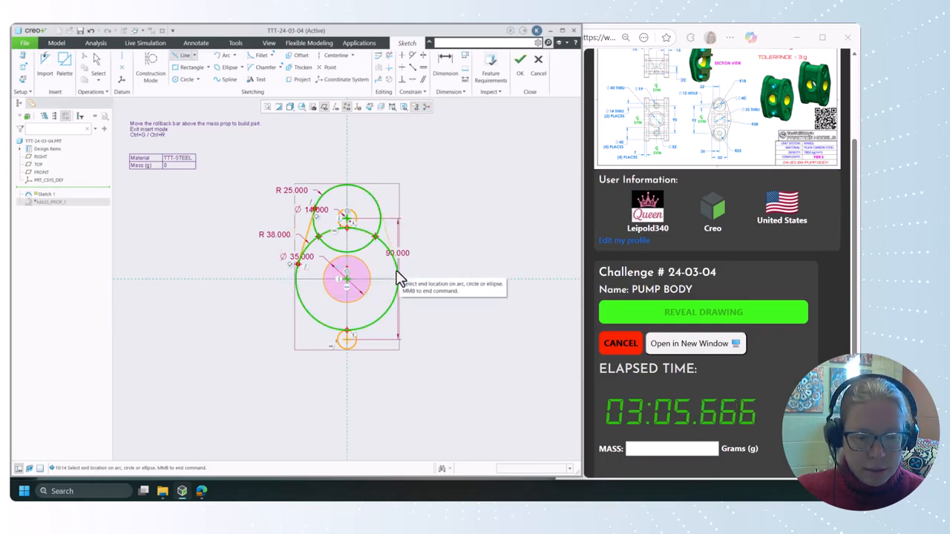
left_click(397, 276)
middle_click(451, 252)
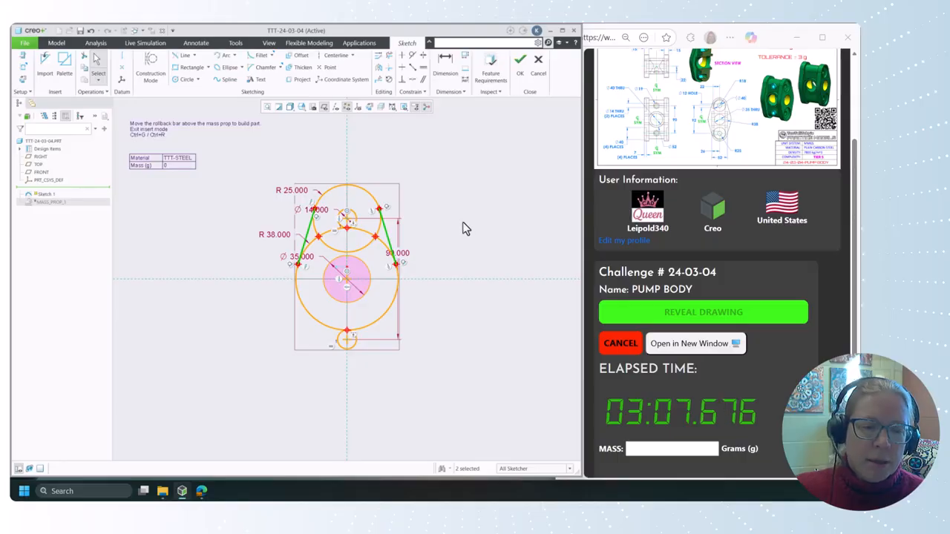
Trim away the overlapping inner arcs of the R25 and R38 circles between the tangent lines
left_click(461, 229)
left_click(387, 56)
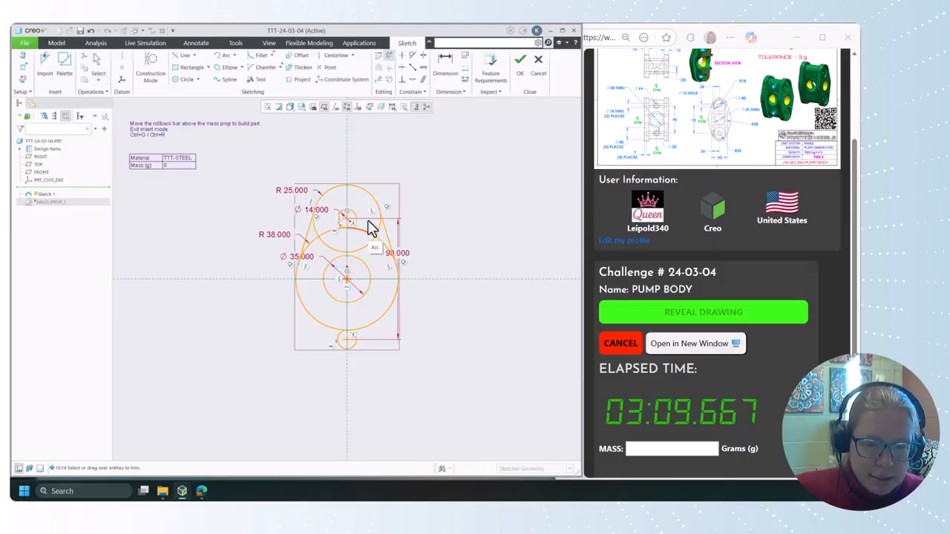
left_click(378, 243)
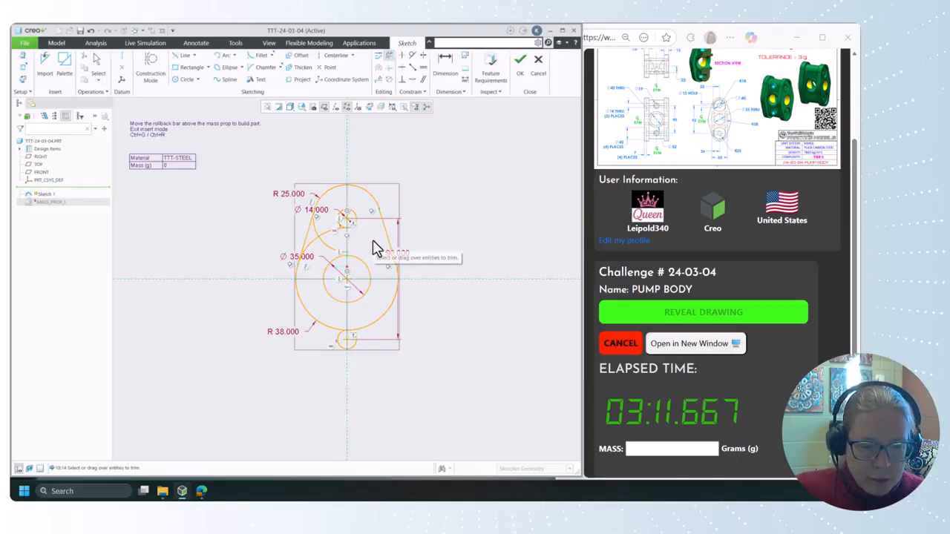
mouse_move(327, 215)
left_mouse_down()
mouse_move(318, 222)
mouse_move(323, 253)
mouse_move(333, 238)
left_mouse_up()
Trim away the R38 circle's arcs below the horizontal reference line
scroll(352, 237, "down", 1)
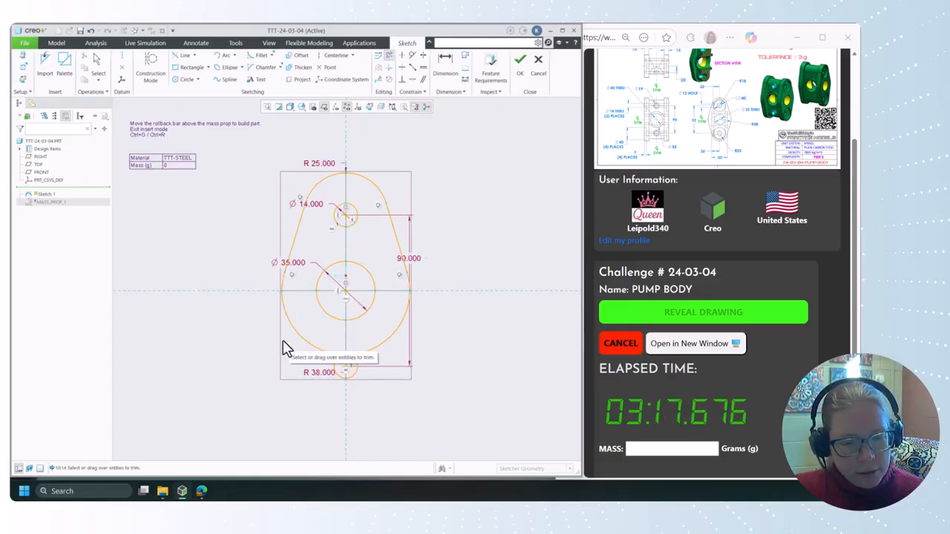
left_click_drag(284, 342, 431, 337)
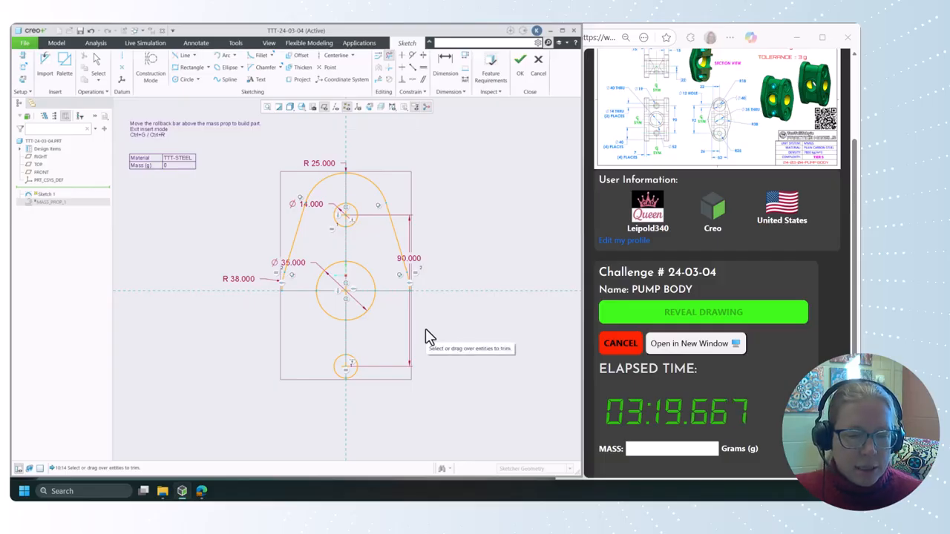
scroll(427, 334, "down", 1)
scroll(474, 338, "up", 2)
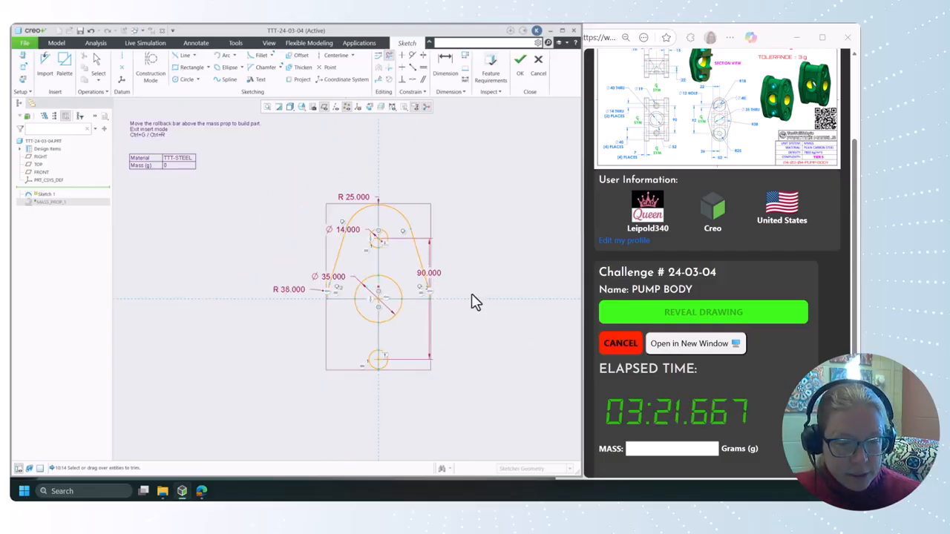
middle_click(489, 264)
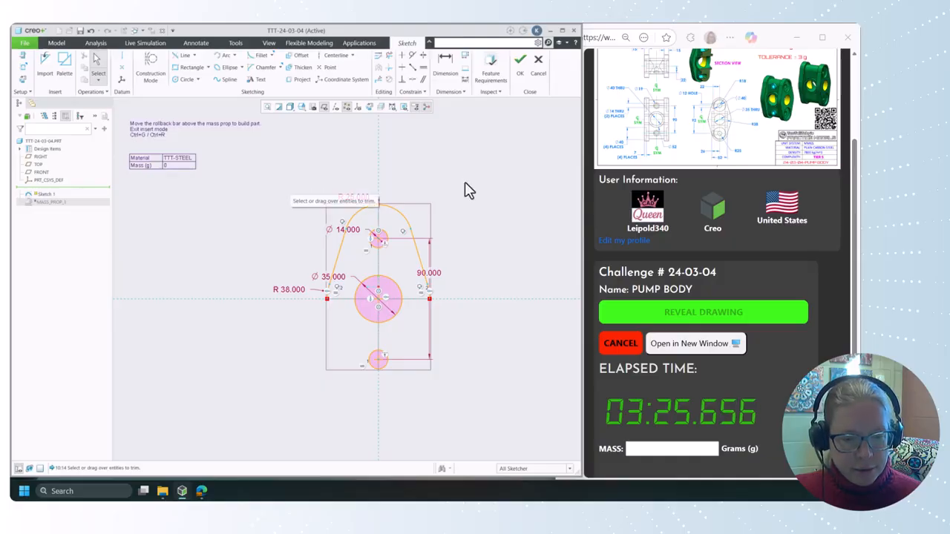
scroll(331, 300, "down", 1)
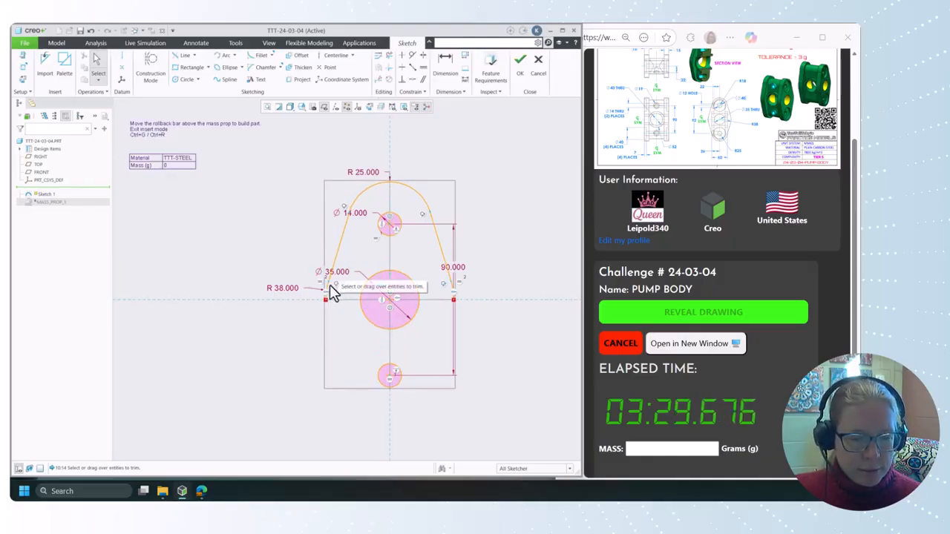
left_click(333, 268)
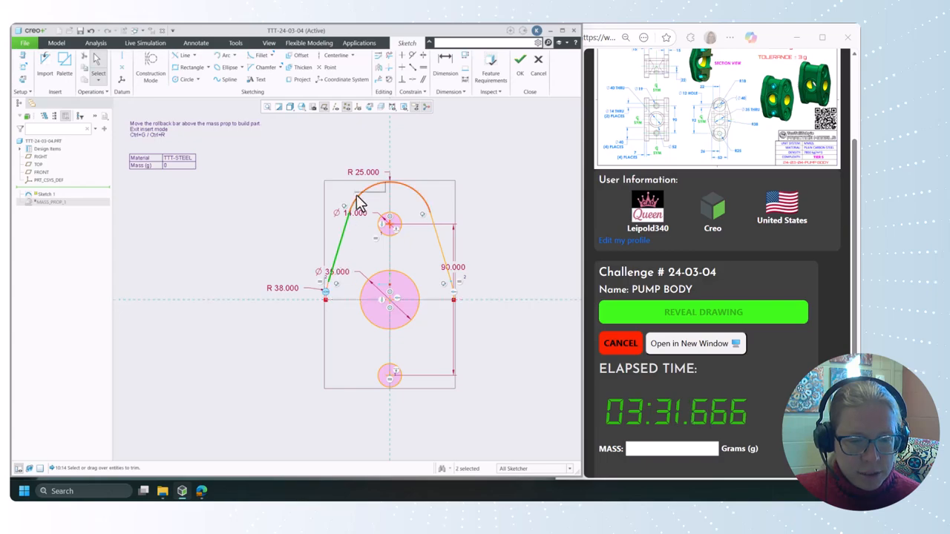
left_click(331, 294)
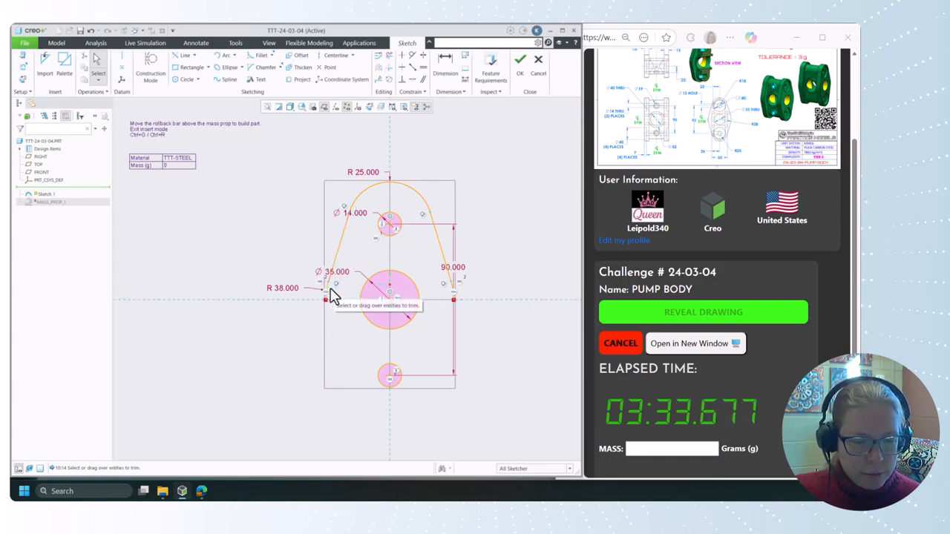
left_click(454, 297)
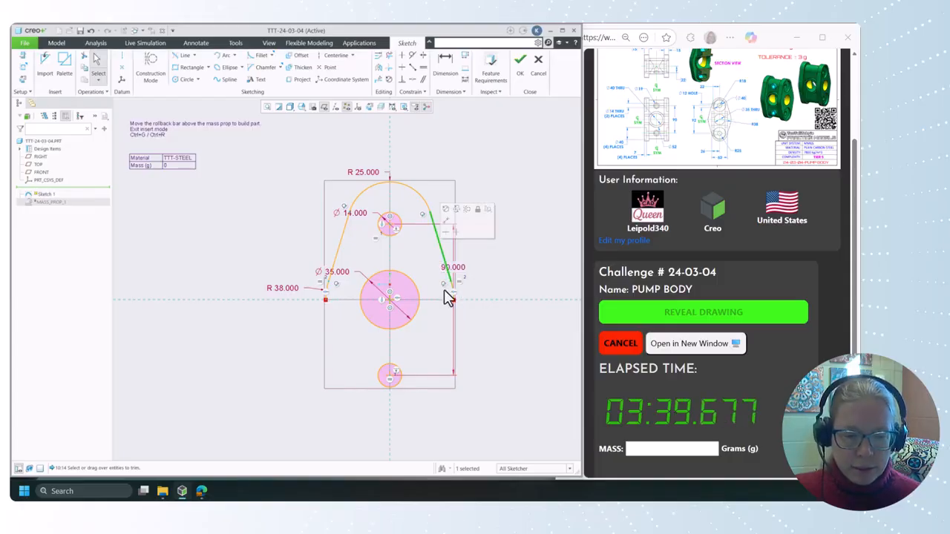
left_click(475, 286)
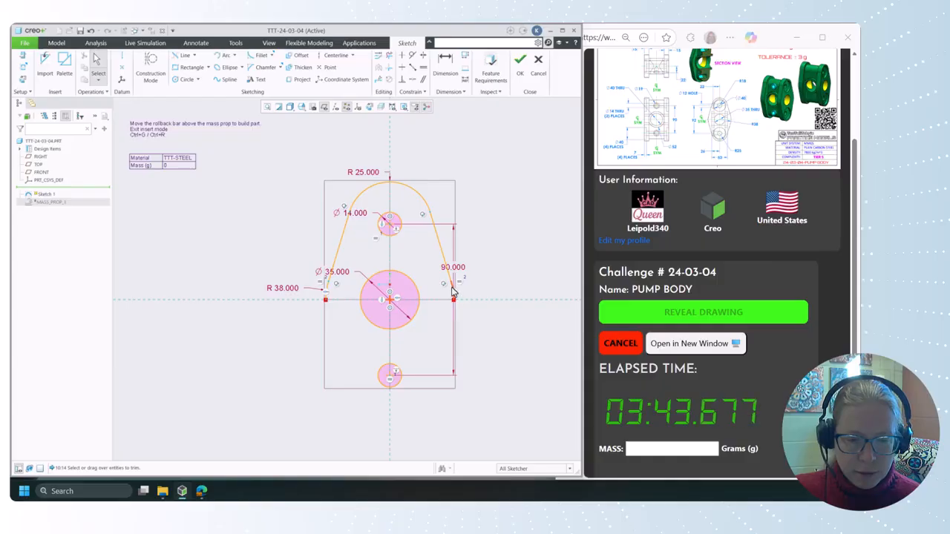
Mirror the upper outline's arcs and tangent lines about the horizontal reference line to close the profile
left_click(452, 289)
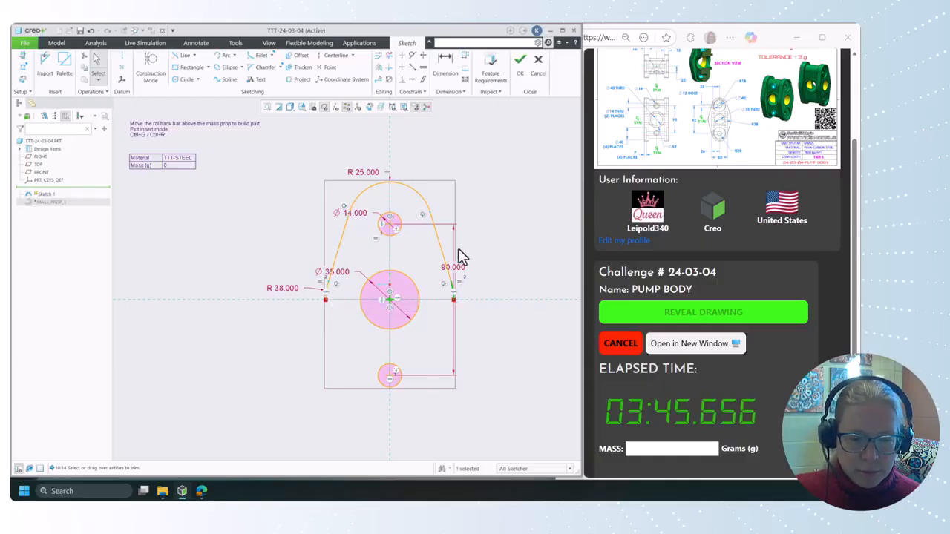
left_click(438, 240, "ctrl")
left_click(425, 199, "ctrl")
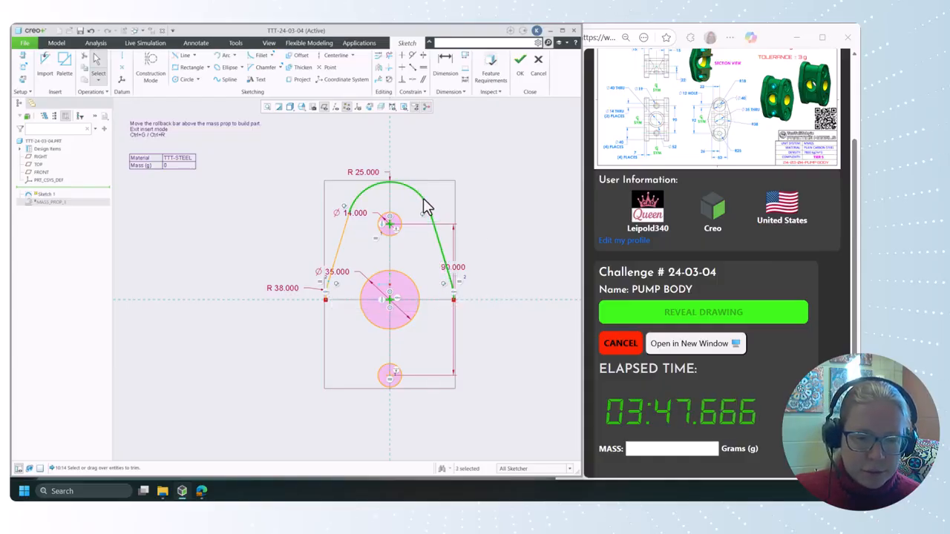
left_click(346, 239, "ctrl")
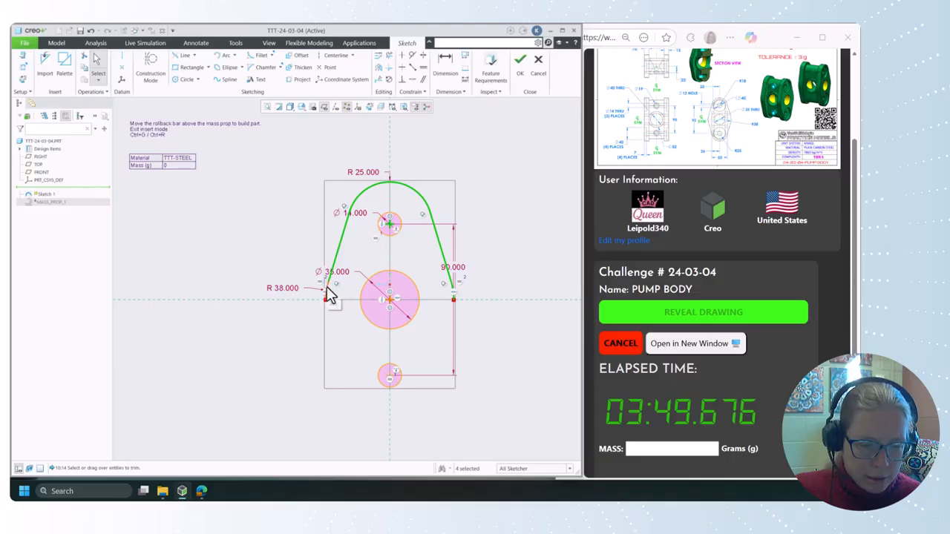
left_click(326, 286, "ctrl")
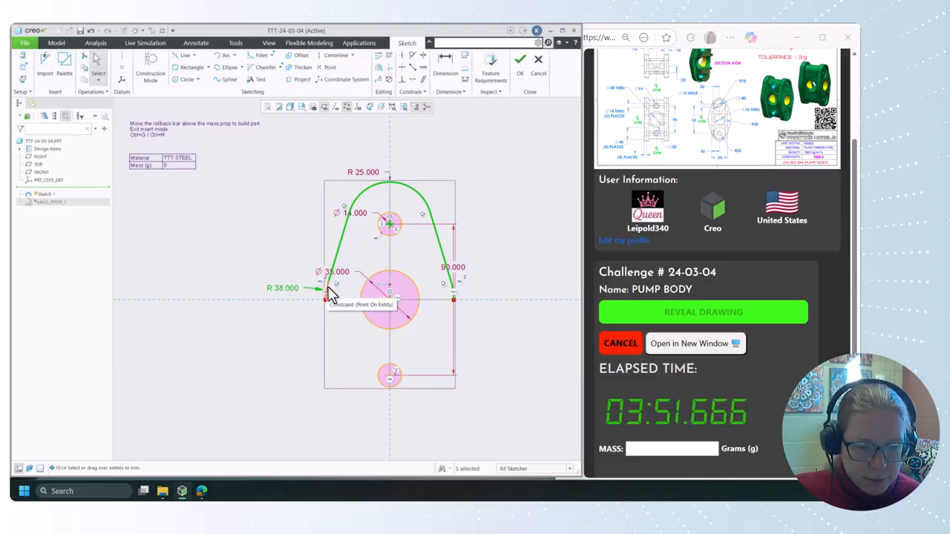
left_click(326, 295, "ctrl")
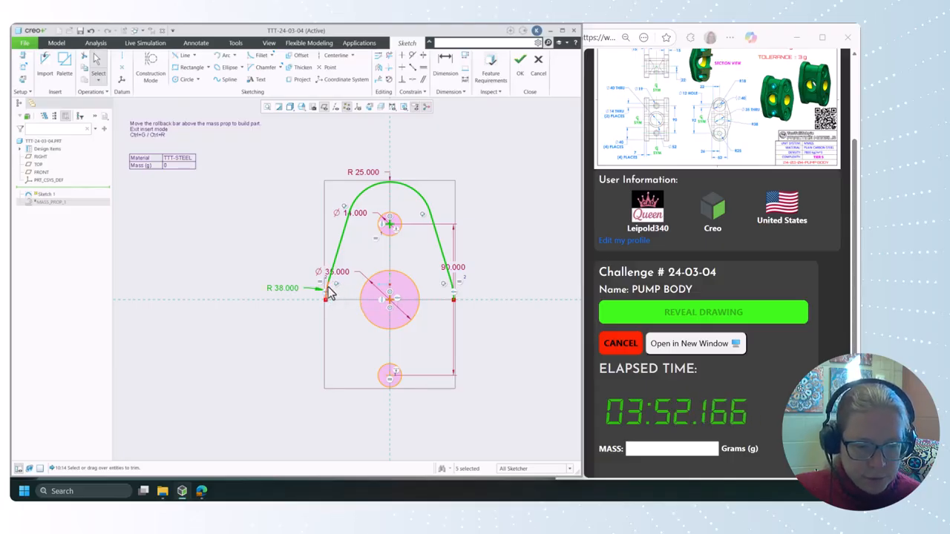
left_click(378, 68)
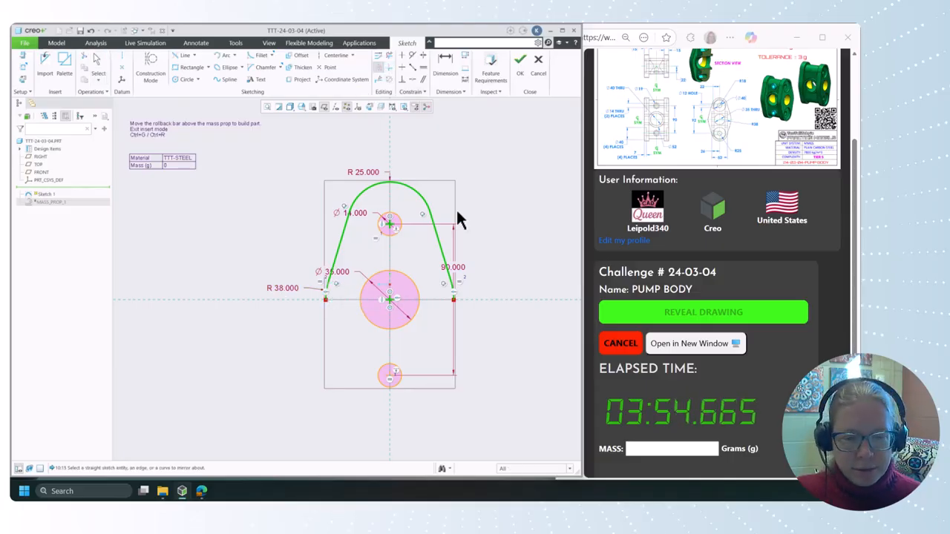
left_click(486, 299)
left_click(500, 334)
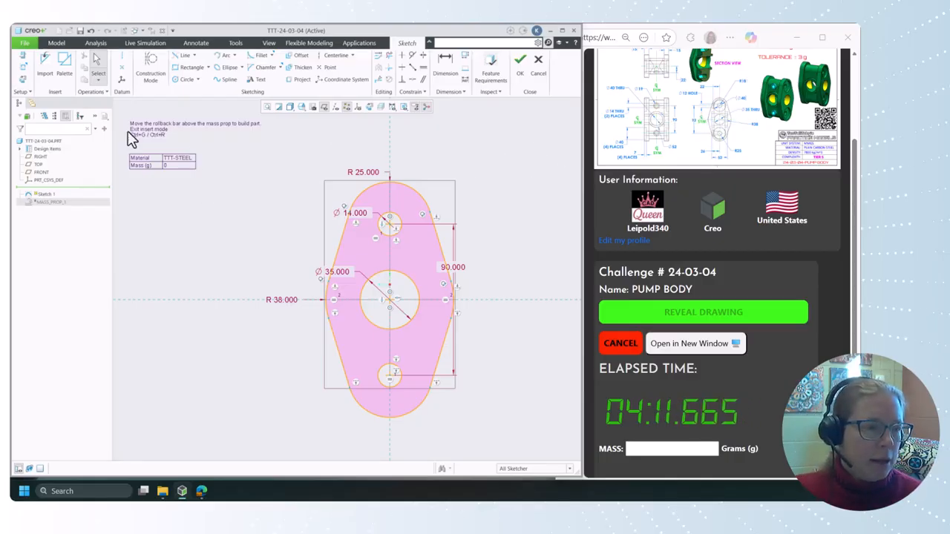
Insert the Racetrack 1 center-to-center shape from the sketcher palette beside the profile
left_click(64, 70)
left_click(814, 140)
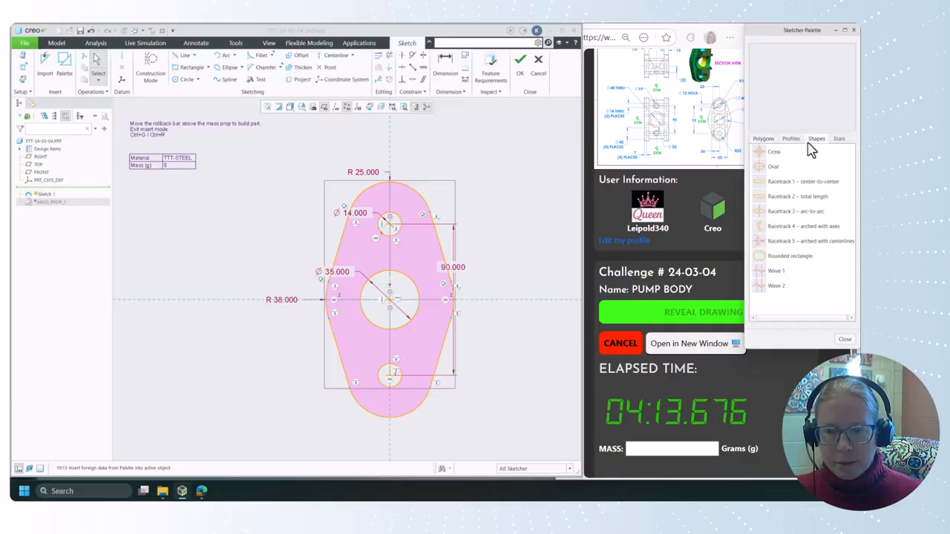
left_click(800, 183)
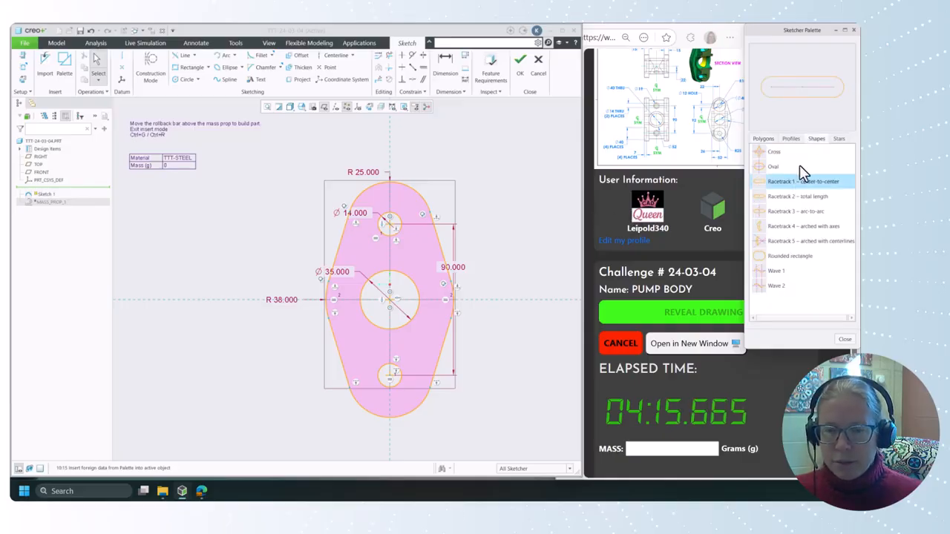
mouse_move(794, 185)
left_mouse_down()
mouse_move(575, 191)
mouse_move(515, 182)
left_mouse_up()
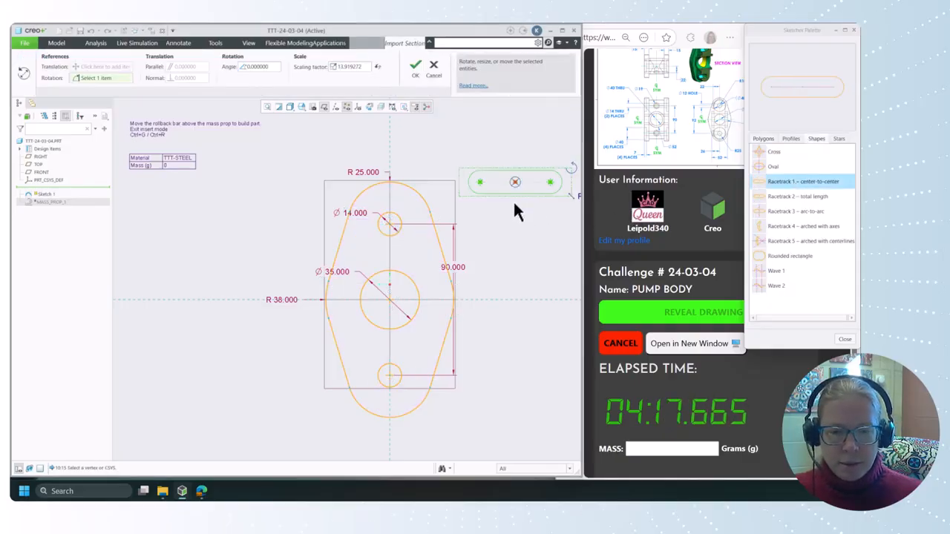
Rotate the racetrack 90°, place its upper arc centre on the upper hole's centre, and scale it to about 35.82
left_click_drag(571, 167, 504, 128)
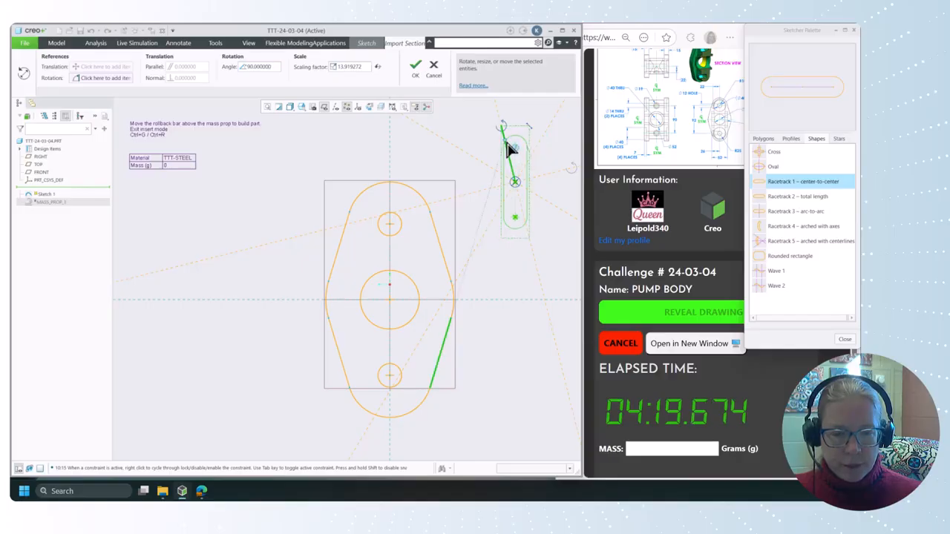
left_click_drag(515, 182, 395, 231)
left_click_drag(402, 199, 452, 210)
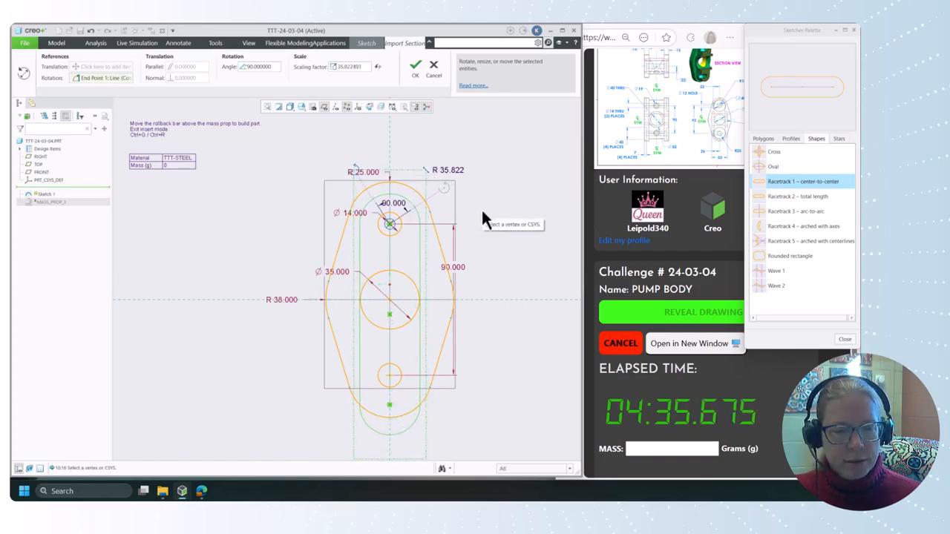
left_click(415, 65)
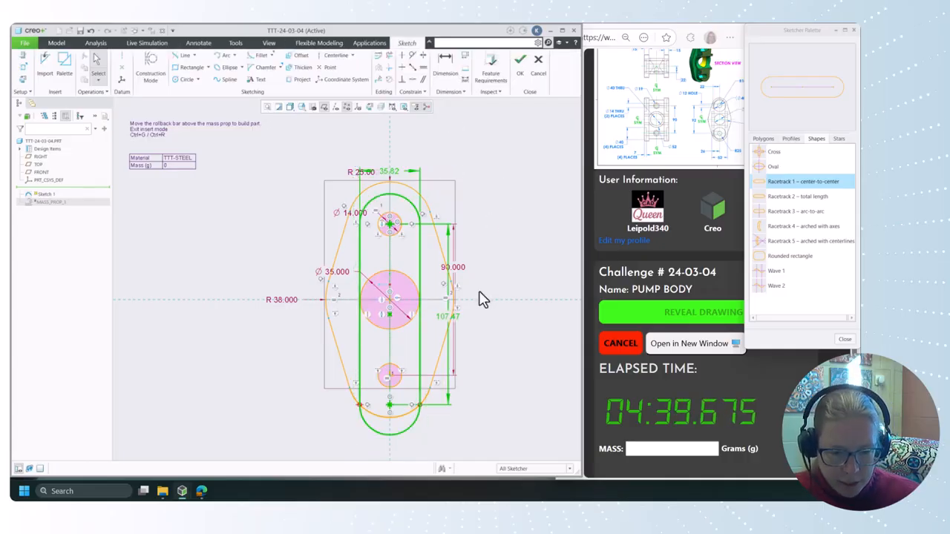
Replace the racetrack's width dimension with a radius dimension of 18 mm on its upper arc
left_click(393, 173)
key("Delete")
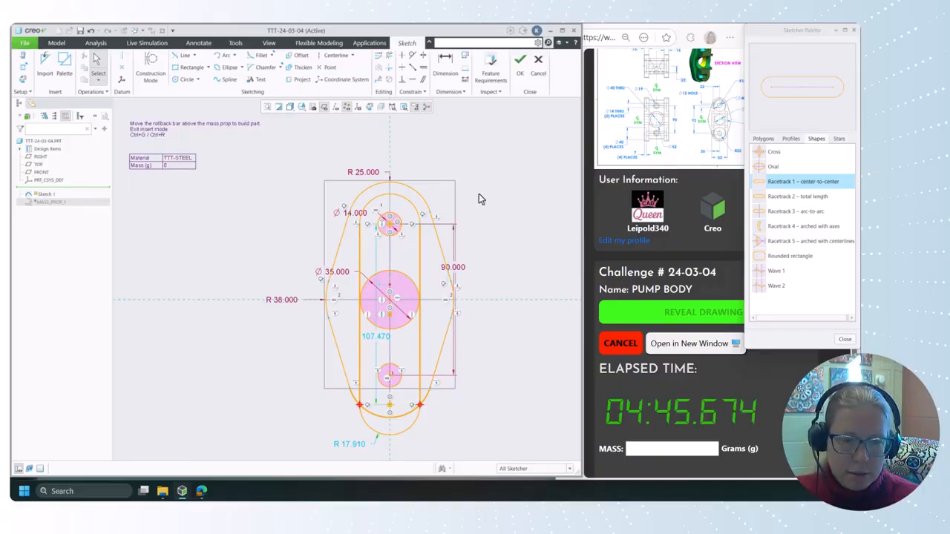
left_click(447, 80)
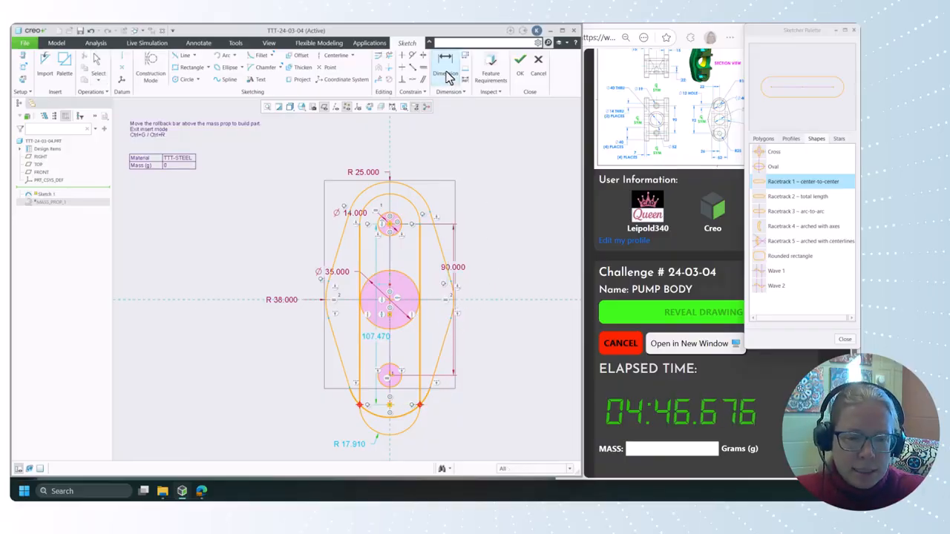
left_click(438, 178)
middle_click(471, 169)
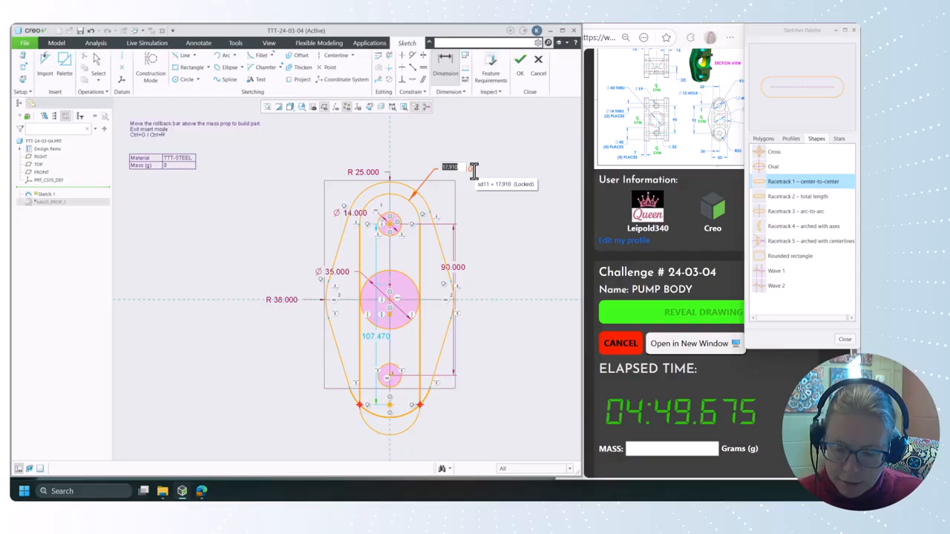
type("18")
key("Return")
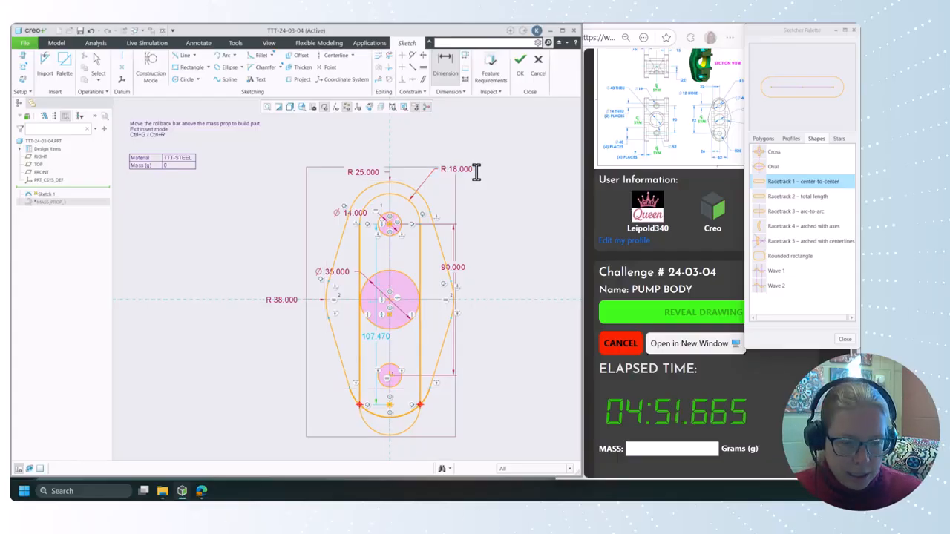
Make the racetrack's lower arc centre coincident with the lower hole's centre and finish the sketch
left_click(412, 79)
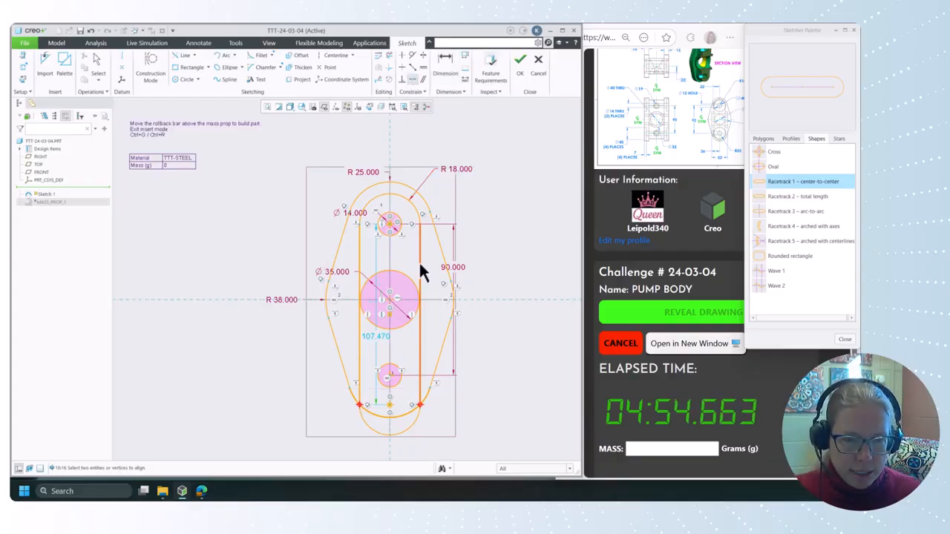
left_click(390, 373)
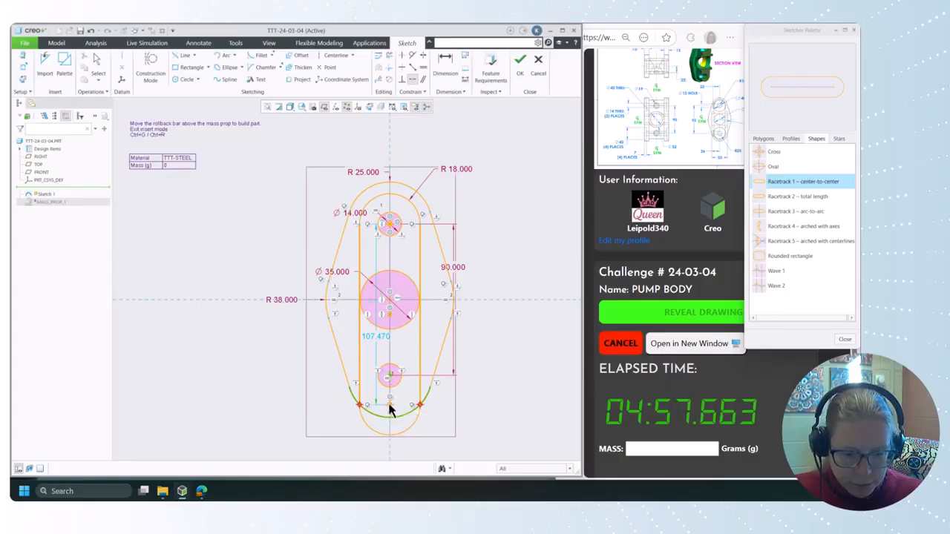
left_click(389, 406)
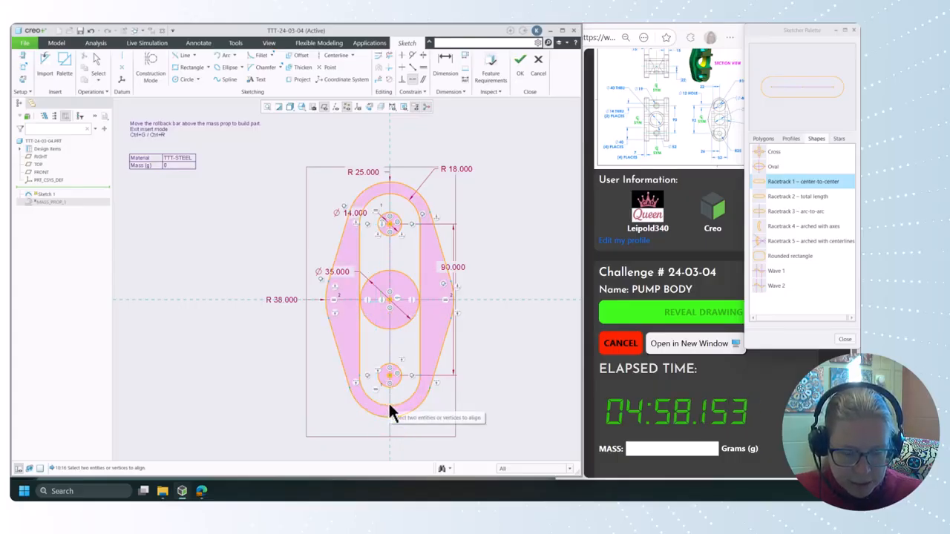
middle_click(484, 370)
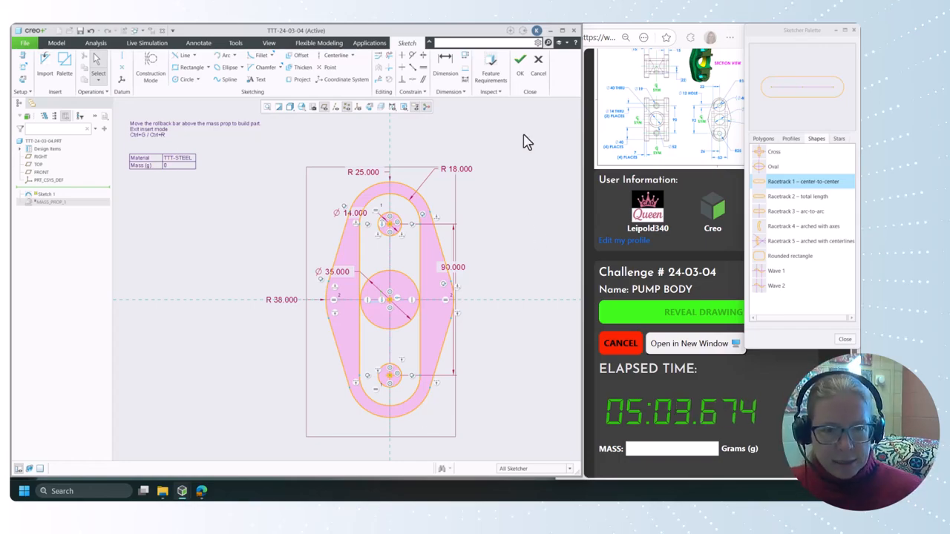
left_click(519, 64)
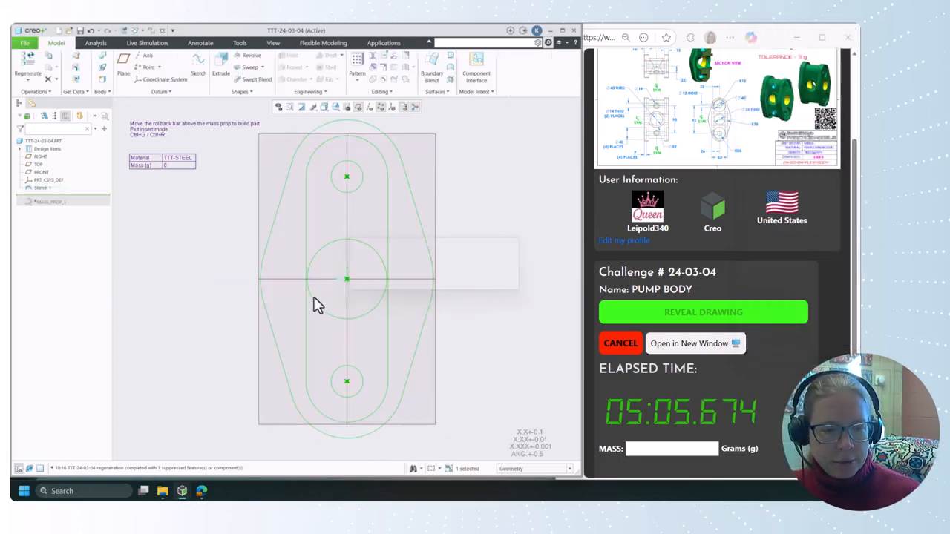
Set the selection filter to Sketch Region and extrude all regions of the sketch as a solid
scroll(314, 297, "up", 2)
left_click(422, 277)
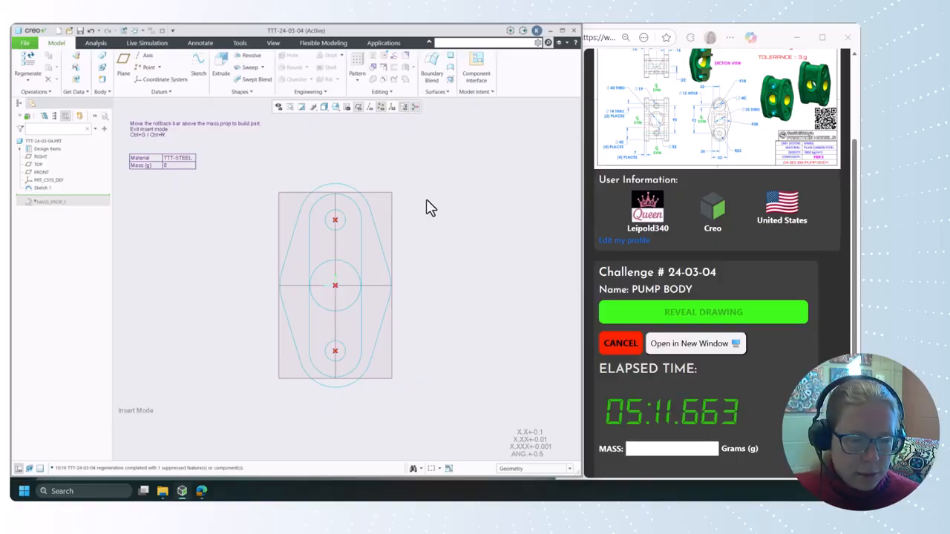
left_click(524, 470)
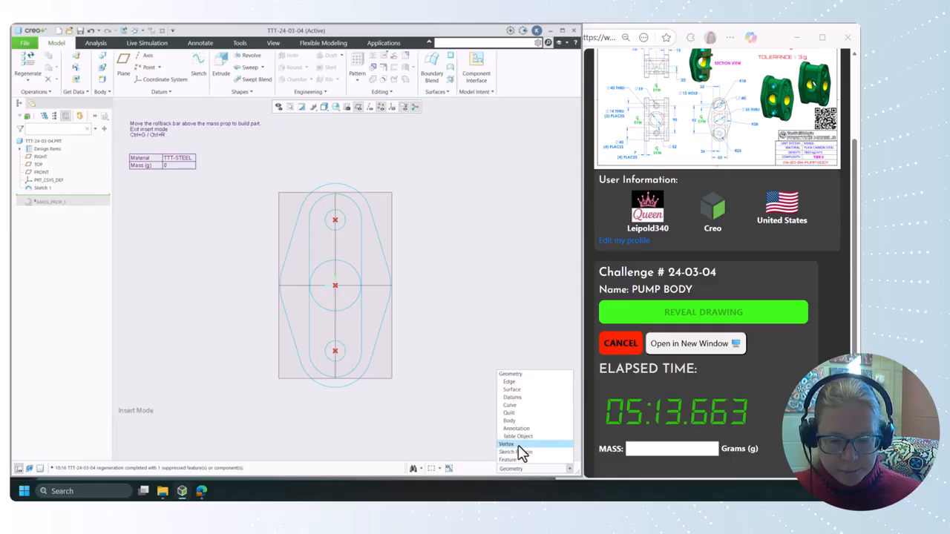
left_click(524, 451)
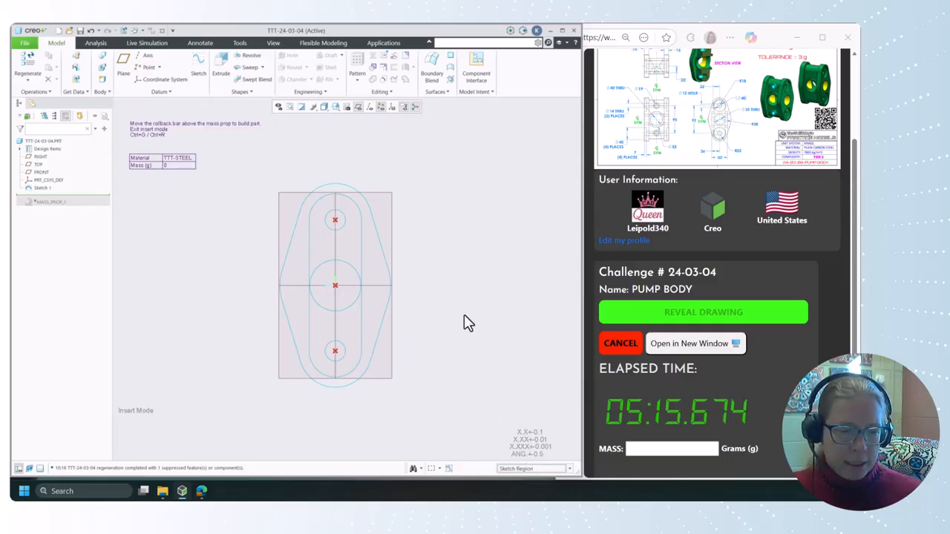
middle_click_drag(467, 322, 509, 324)
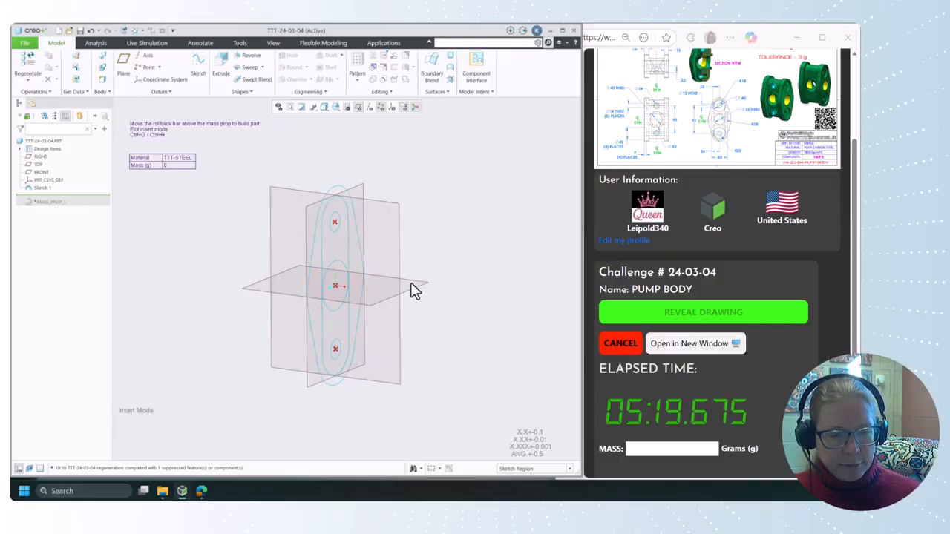
mouse_move(265, 170)
left_mouse_down()
mouse_move(424, 388)
mouse_move(429, 420)
left_mouse_up()
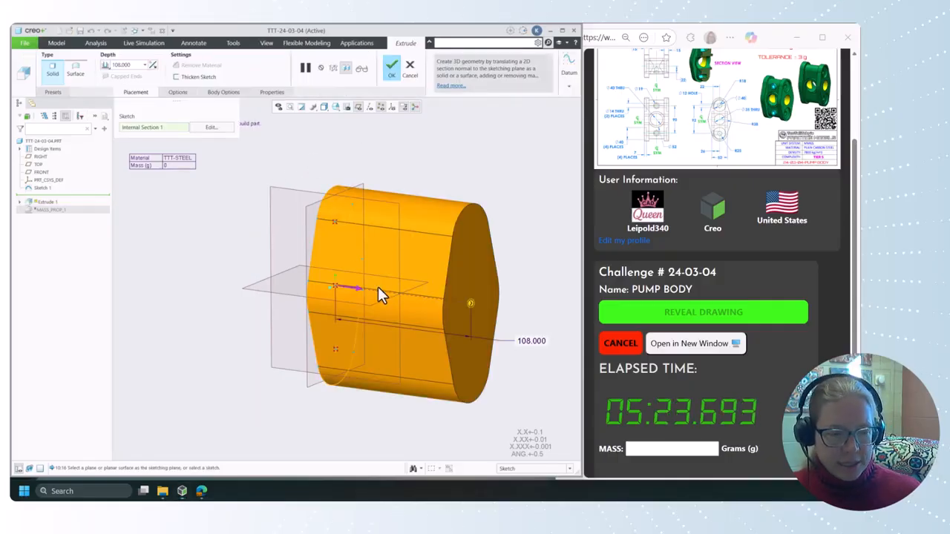
Make the extrusion symmetric about the sketch plane with a total depth of 80 mm and accept it
left_click(106, 65)
left_click(123, 82)
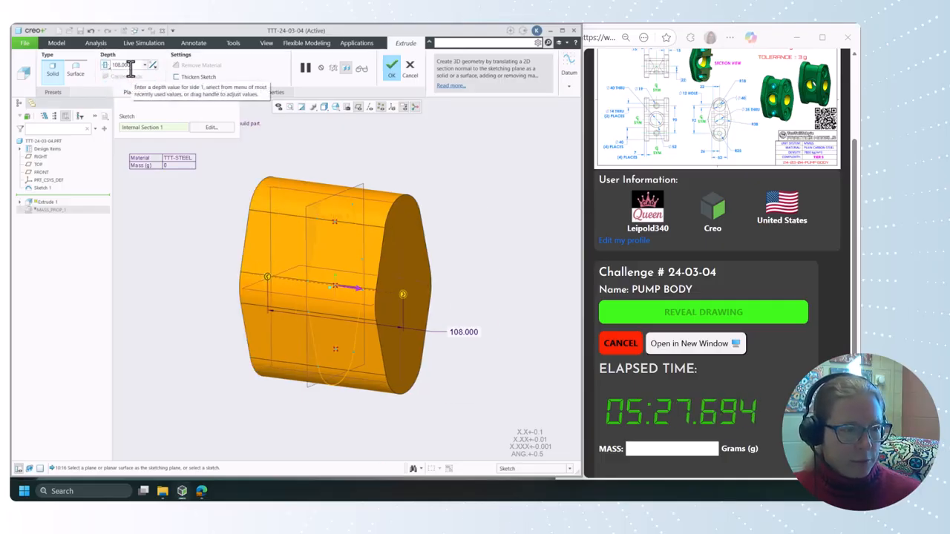
double_click(130, 66)
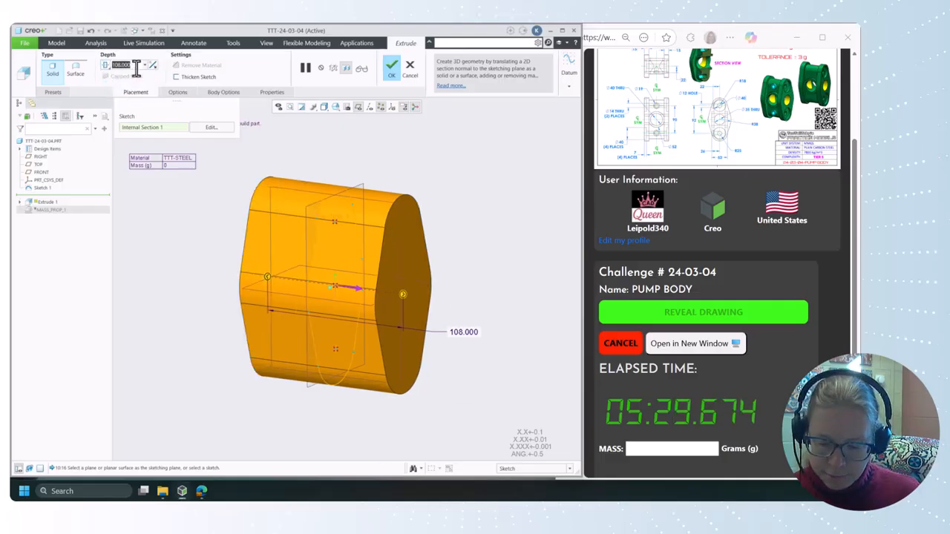
type("50+15+1")
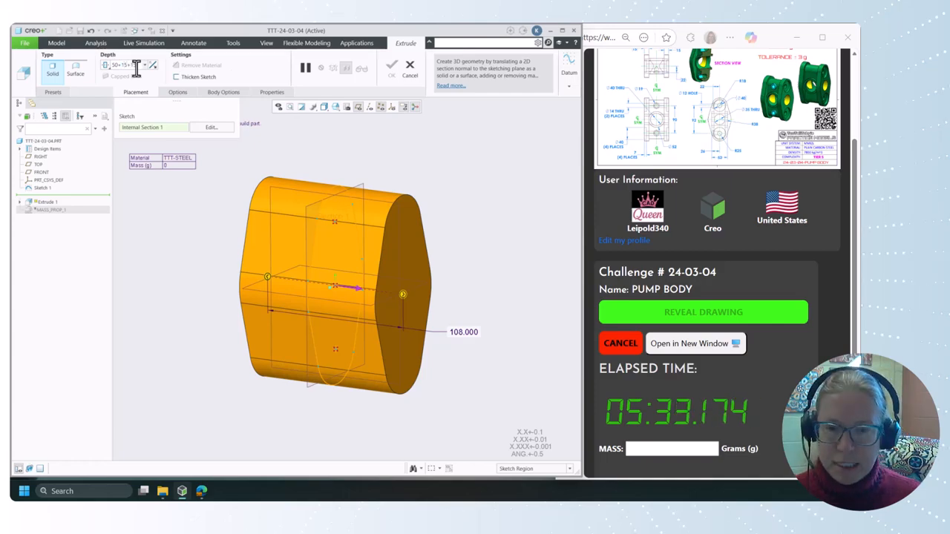
key("Return")
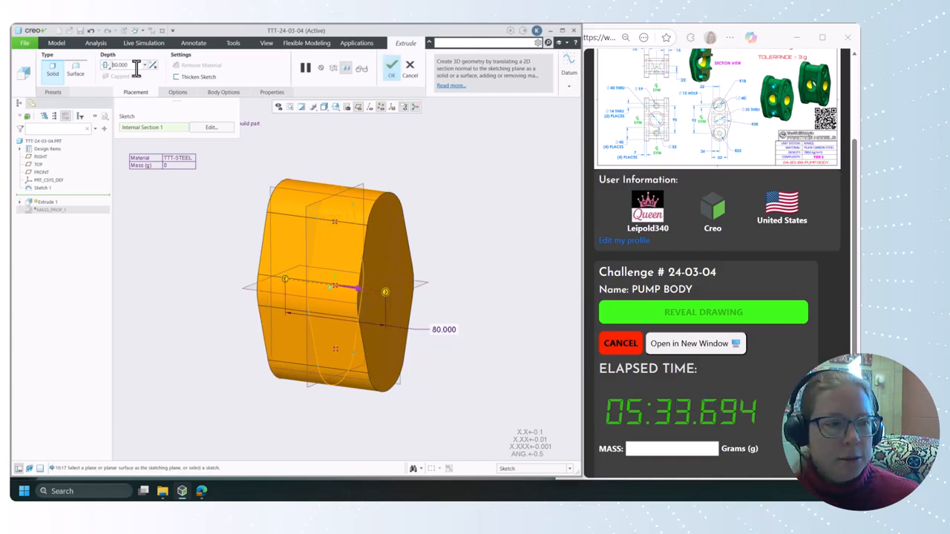
scroll(639, 163, "up", 3)
scroll(688, 123, "down", 1)
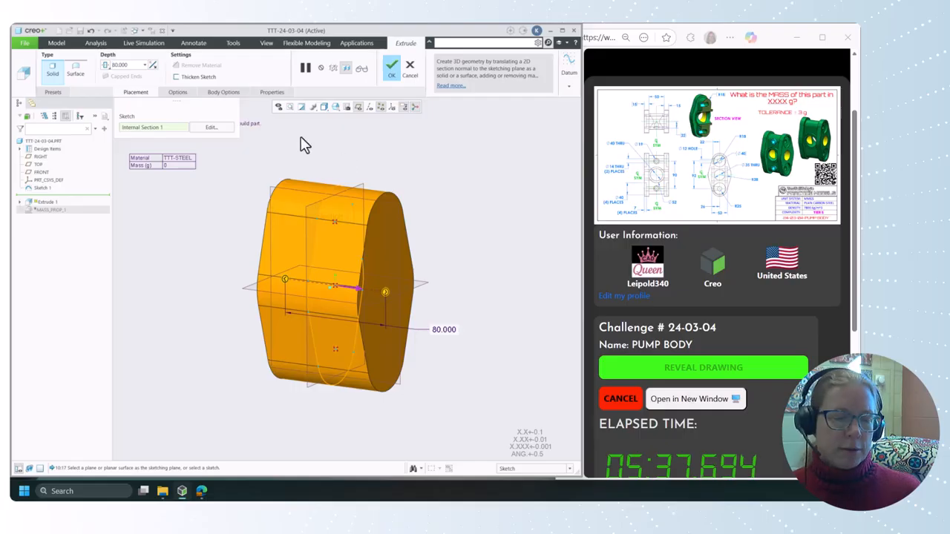
left_click(391, 72)
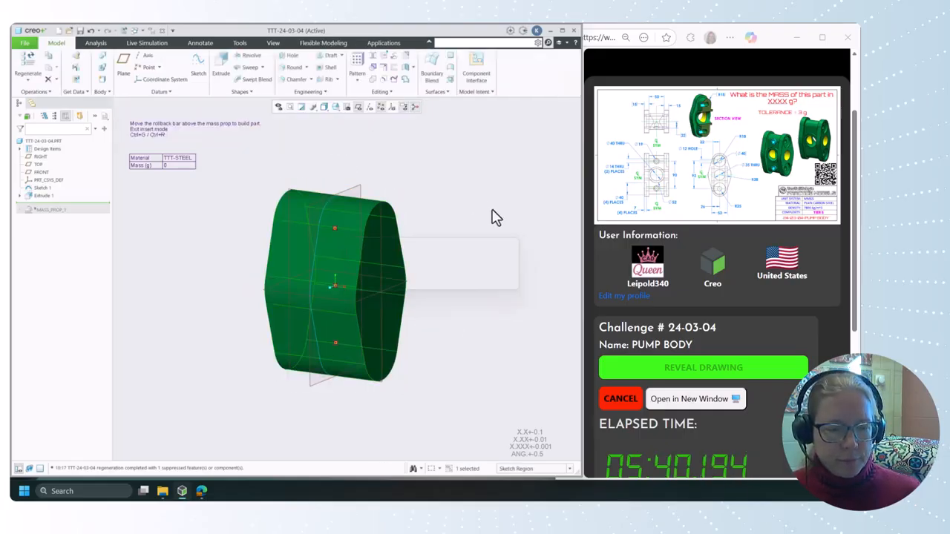
Cut away the sketch region around the racetrack with an extrusion symmetric about the sketch plane and 50 mm deep in total
left_click(314, 310)
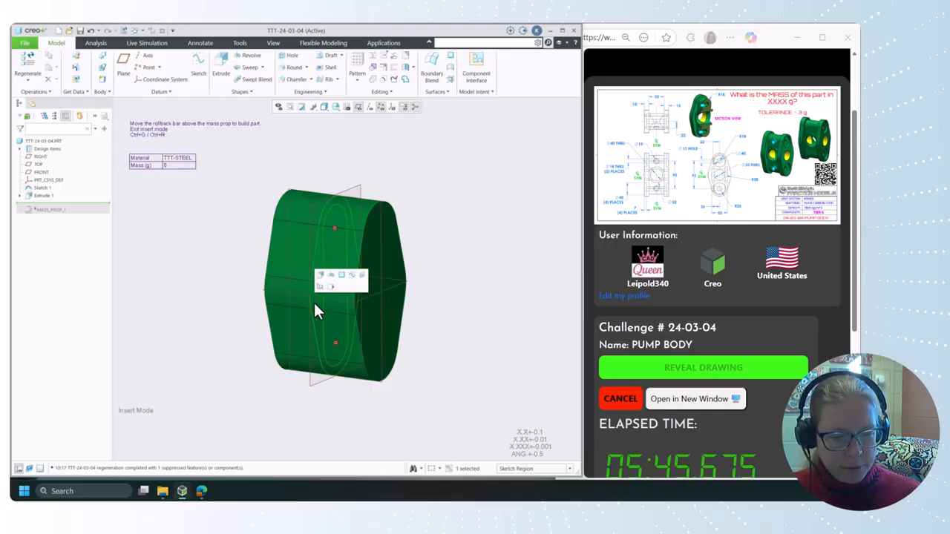
left_click(319, 275)
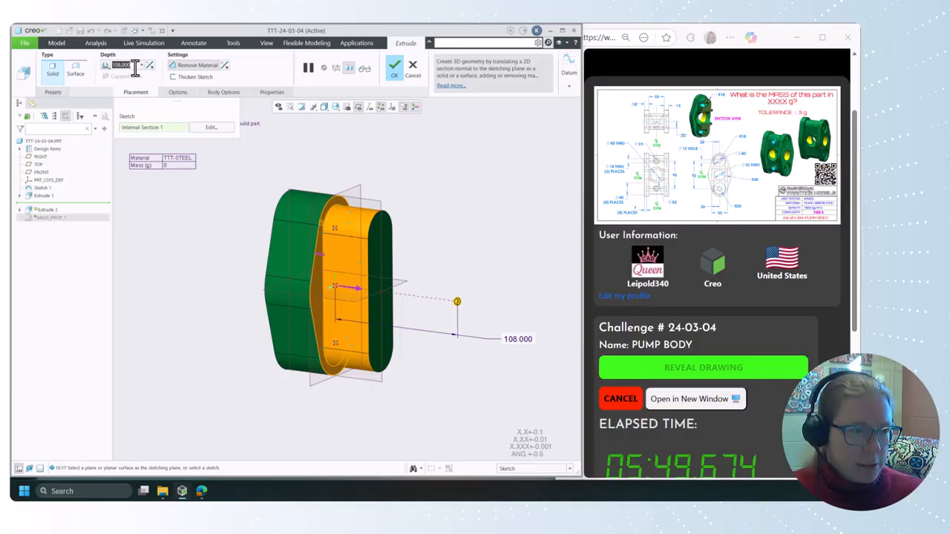
left_click(107, 66)
left_click(127, 83)
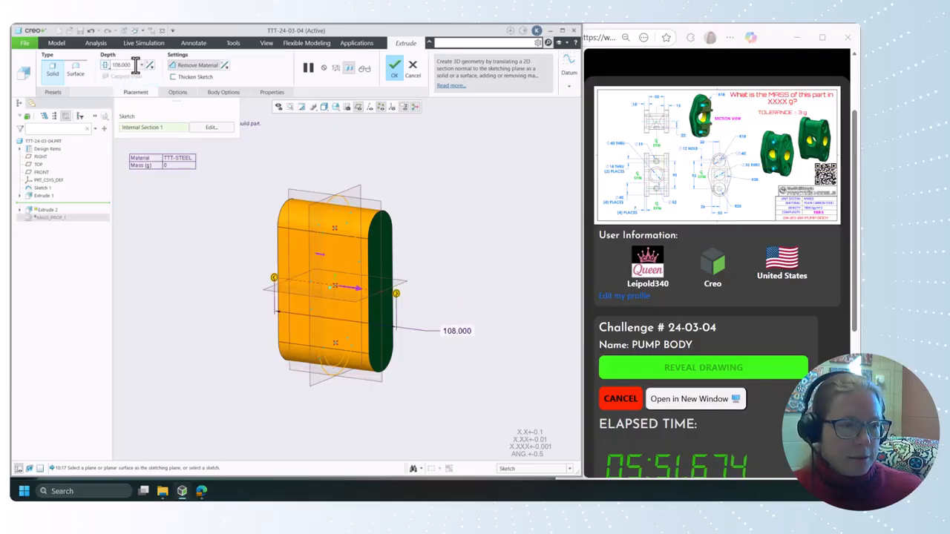
left_click(134, 65)
type("50")
key("Return")
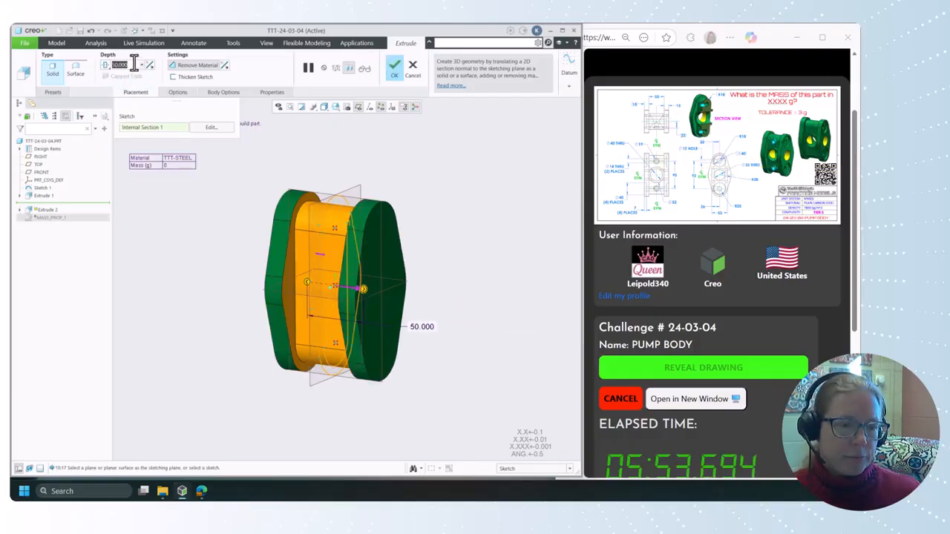
left_click(395, 74)
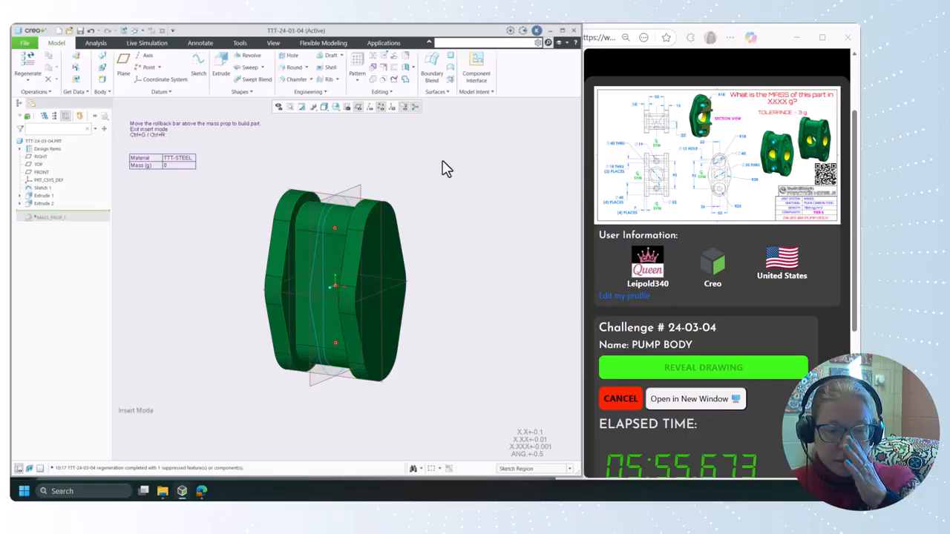
Turn off the datum point display and start a sketch on the vertical datum plane that runs lengthwise through both flanges
mouse_move(446, 168)
middle_mouse_down()
mouse_move(458, 153)
mouse_move(498, 155)
mouse_move(441, 144)
mouse_move(438, 170)
middle_mouse_up()
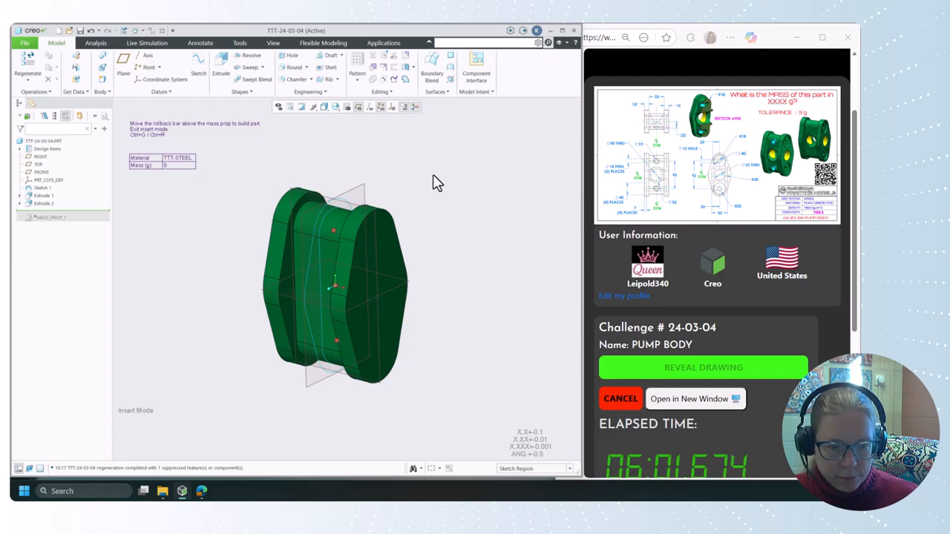
left_click(380, 107)
middle_click_drag(420, 170, 438, 173)
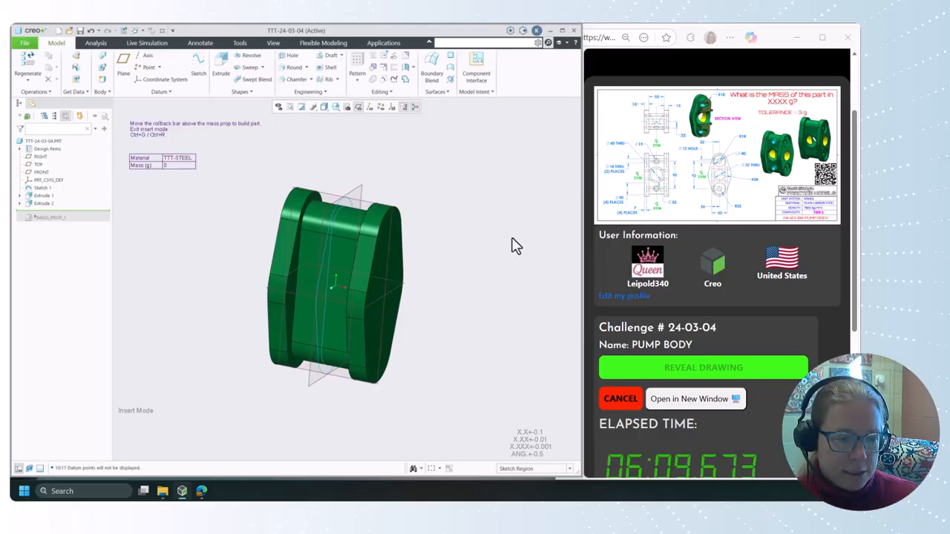
mouse_move(511, 246)
middle_mouse_down()
mouse_move(528, 233)
mouse_move(518, 242)
middle_mouse_up()
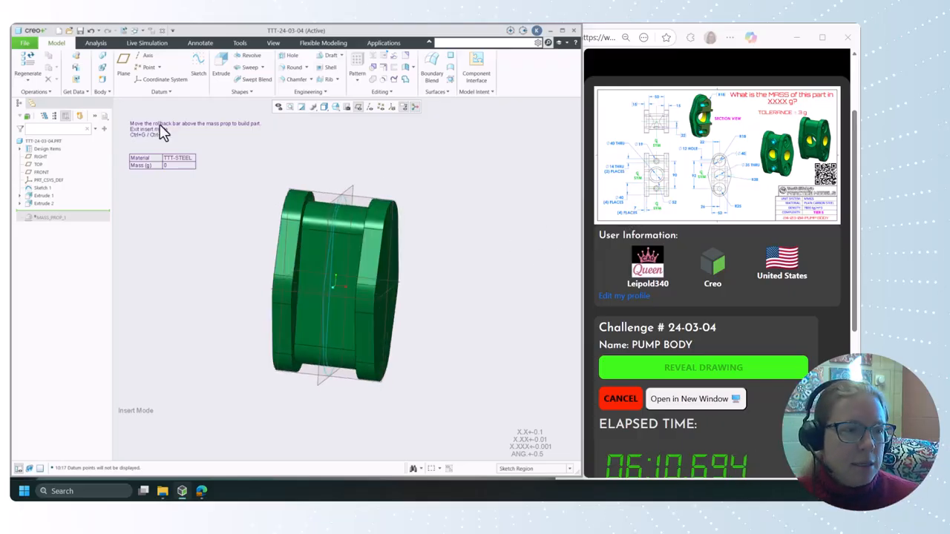
left_click(199, 71)
left_click(325, 190)
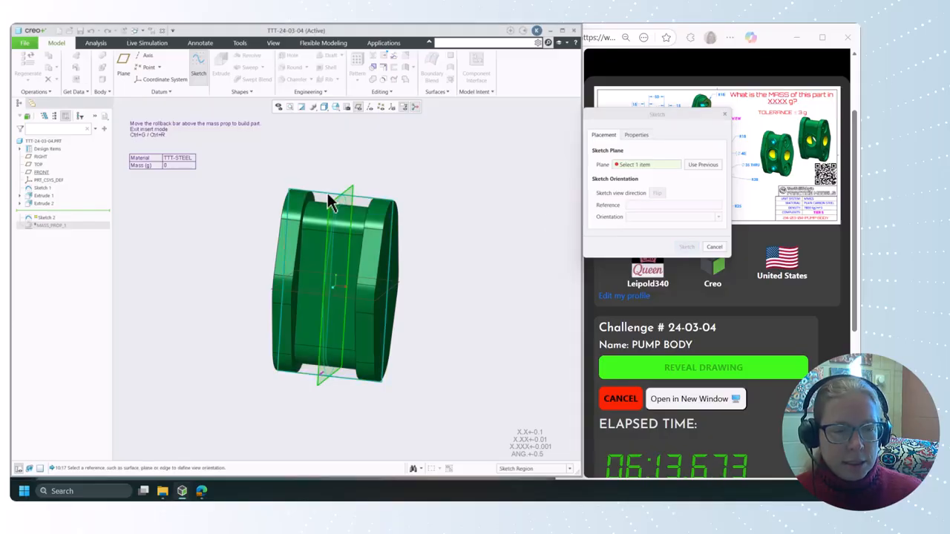
left_click(686, 247)
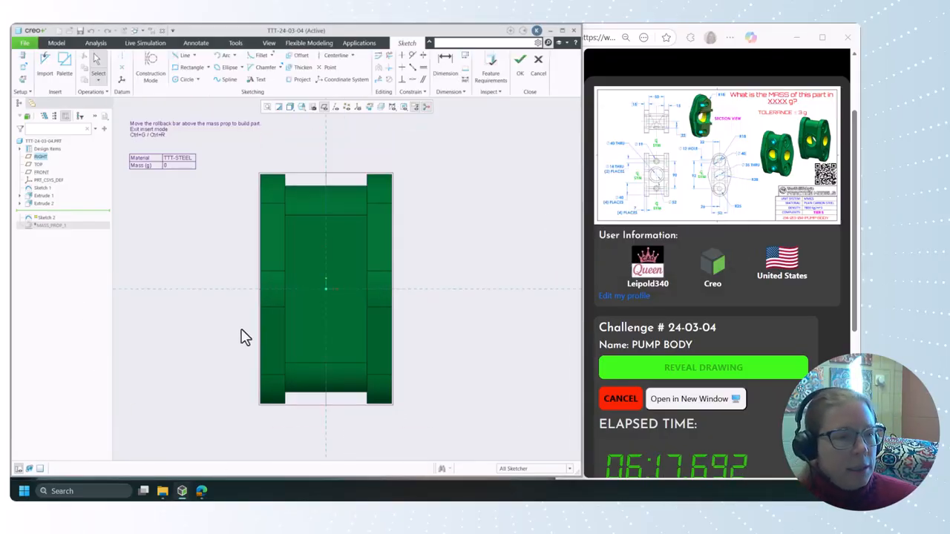
Sketch concentric circles about 39 and 25 mm in diameter at the origin, and about 17 and 9 mm on the vertical axis about 35 mm above
left_click(184, 81)
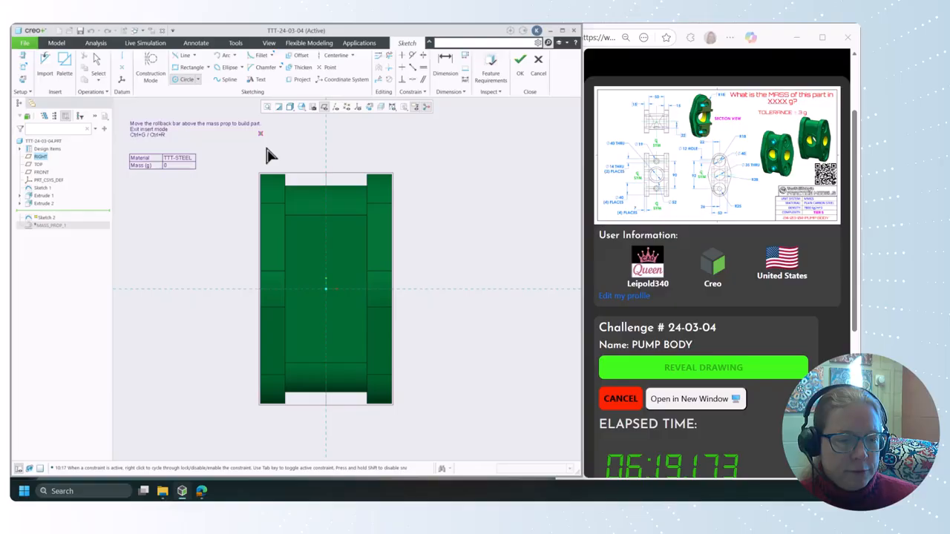
left_click(325, 289)
left_click(354, 312)
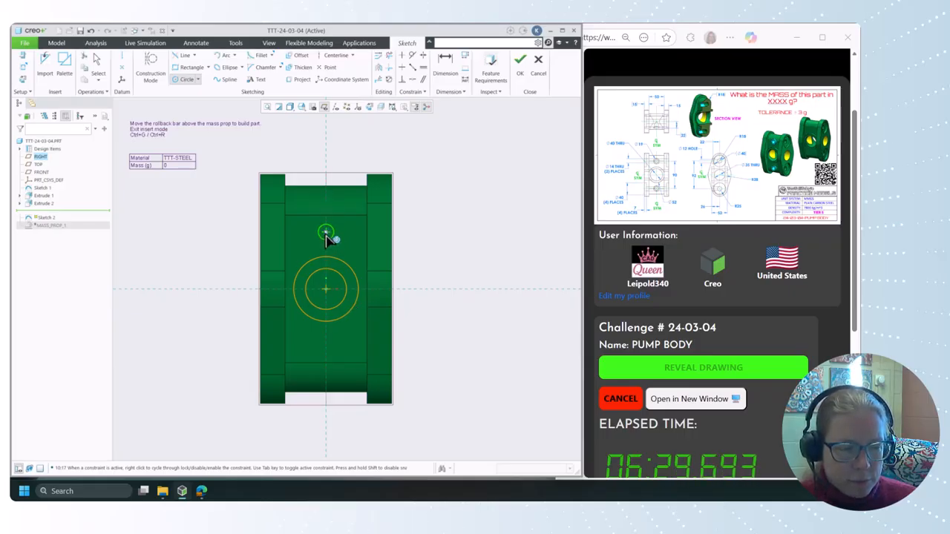
left_click(325, 233)
left_click(335, 242)
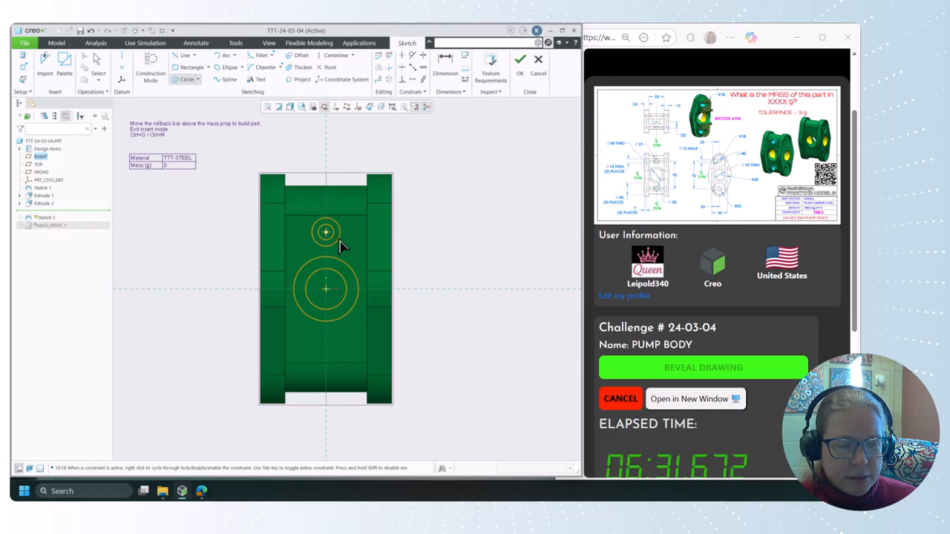
key("ctrl+a")
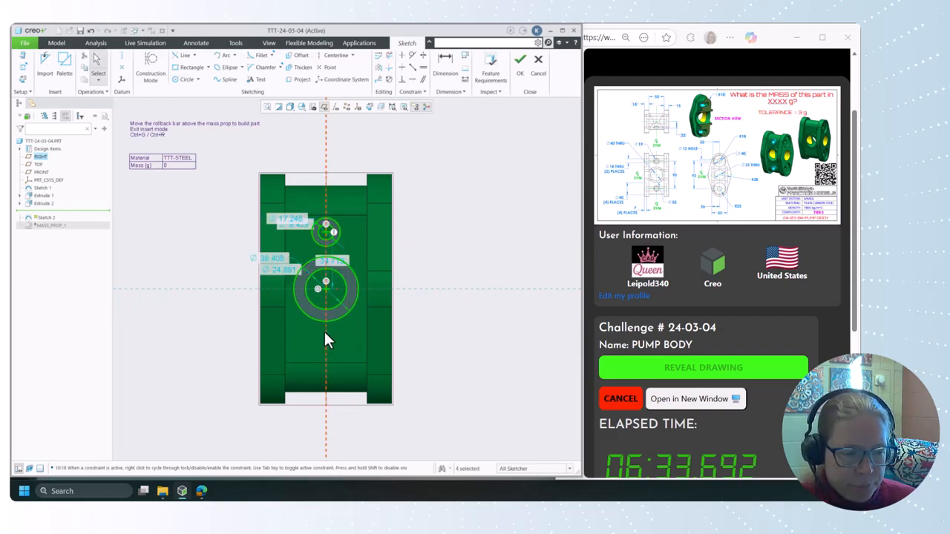
Set the central circles' diameters to 52 mm for the outer one and 40 mm for the inner one
scroll(325, 335, "up", 1)
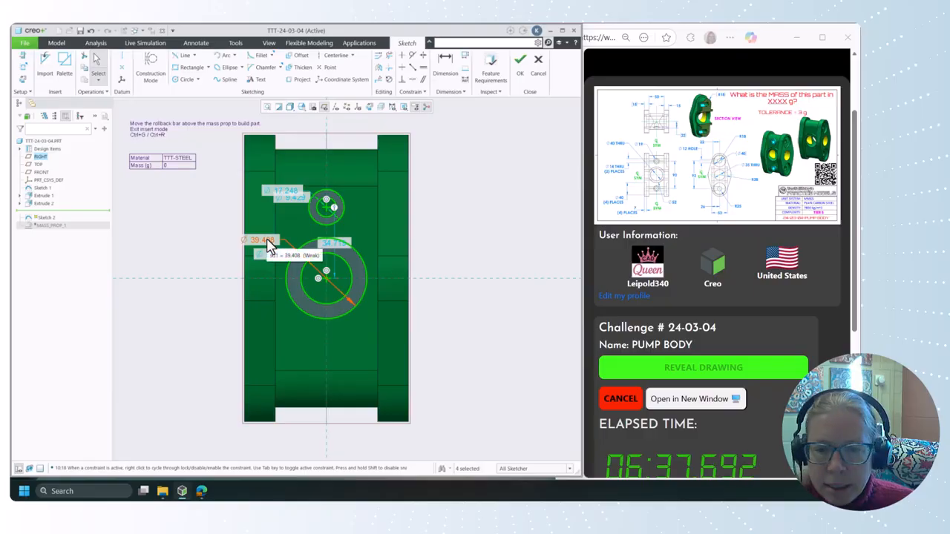
left_click(296, 251)
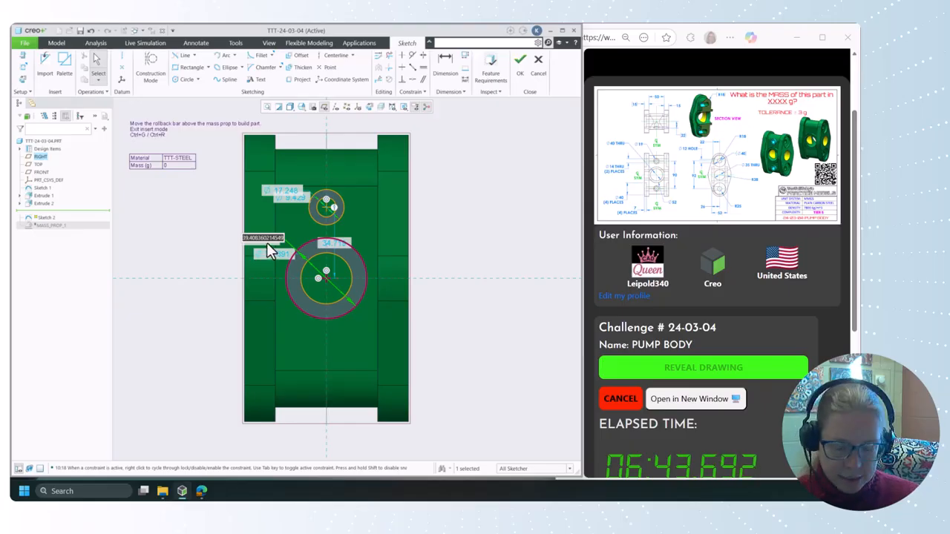
type("52")
key("Return")
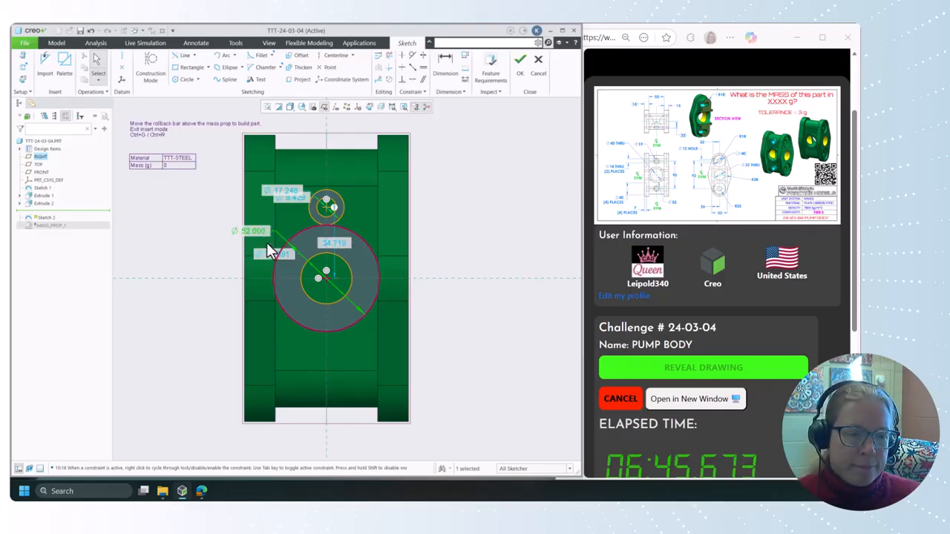
type("40")
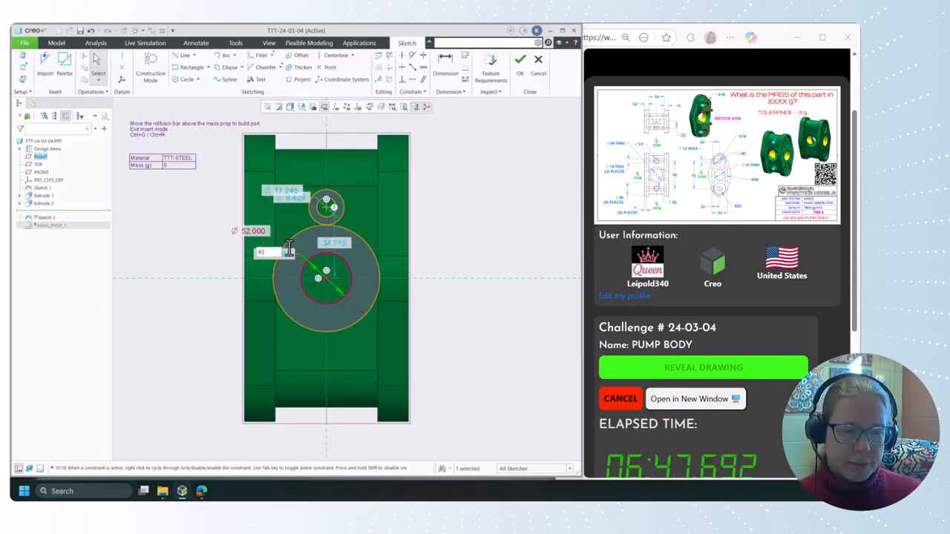
key("Return")
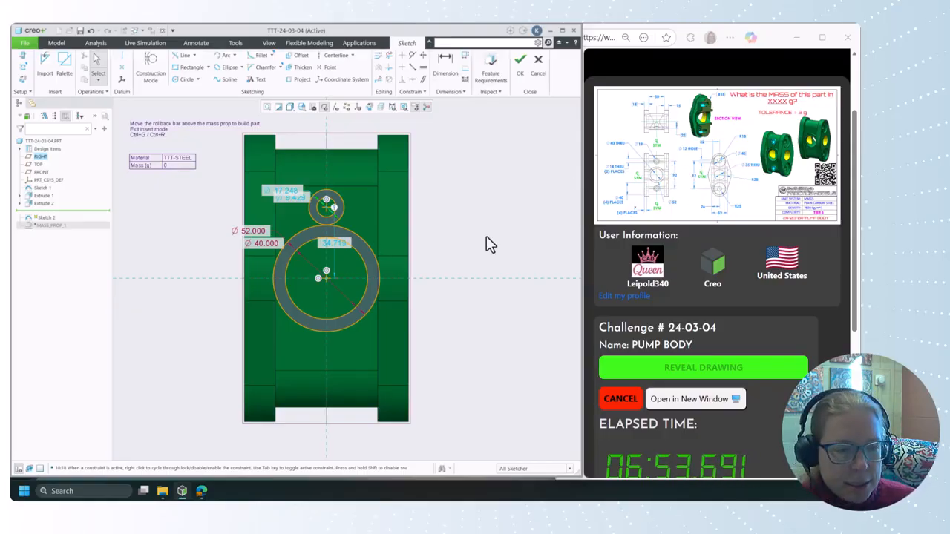
Set the distance from the horizontal axis to the upper circles' centre to 45 mm
double_click(335, 244)
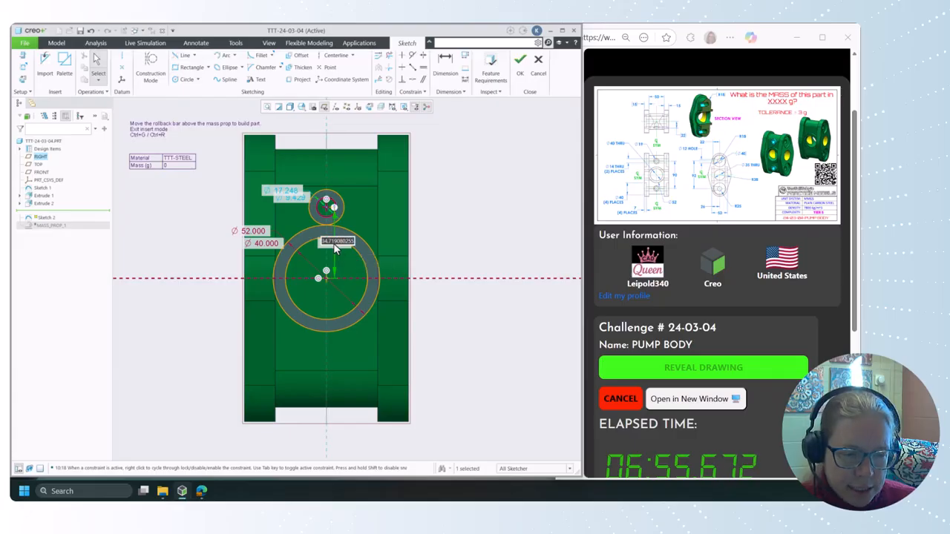
type("45")
key("Return")
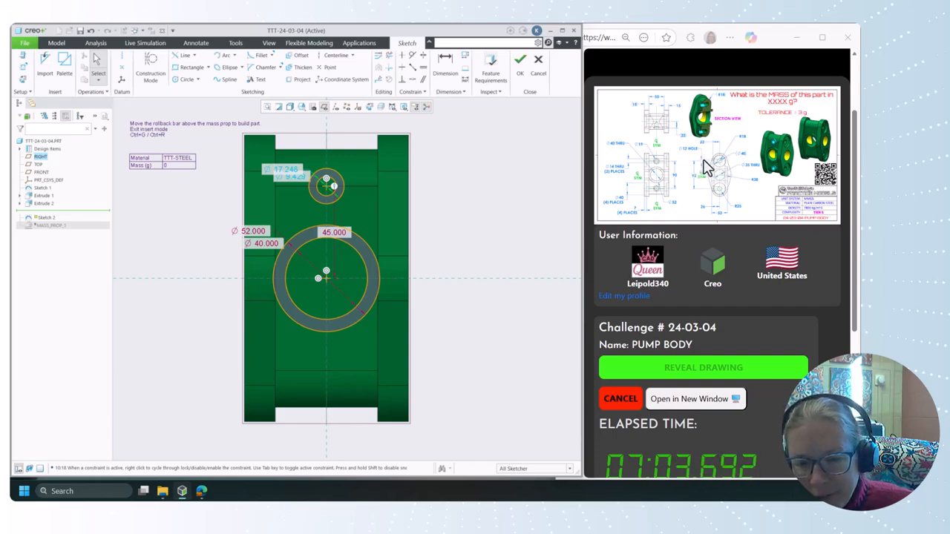
Set the upper circles' diameters to 12 mm for the inner one and 19 mm for the outer one
left_click(289, 186)
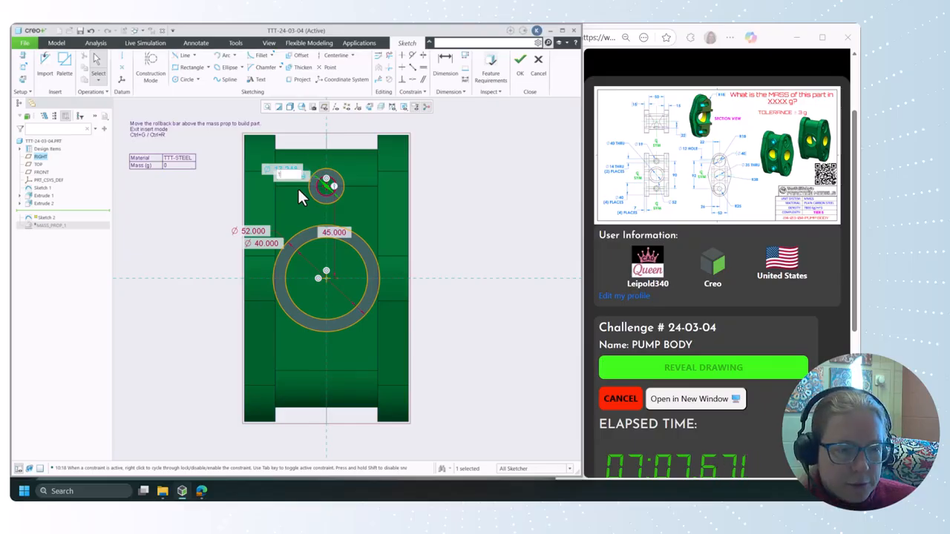
type("12")
key("Return")
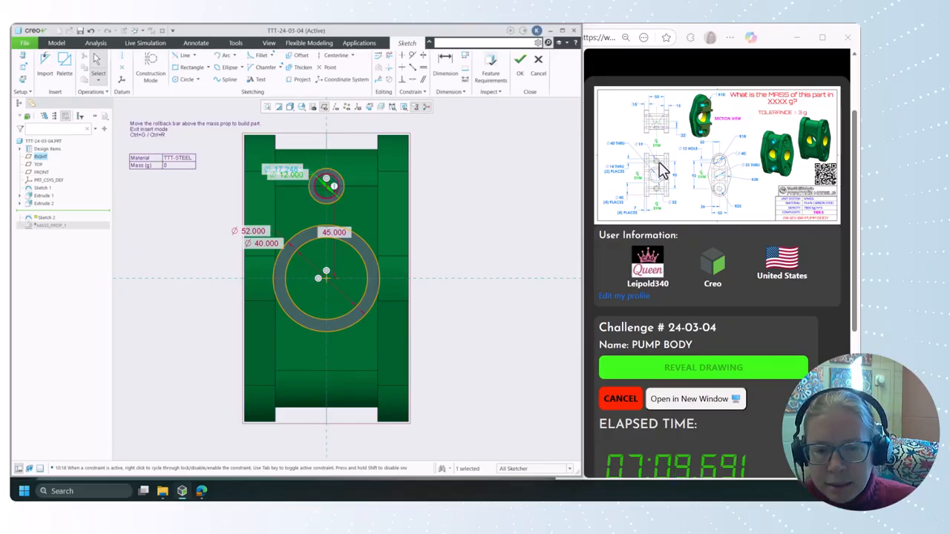
left_click(294, 167)
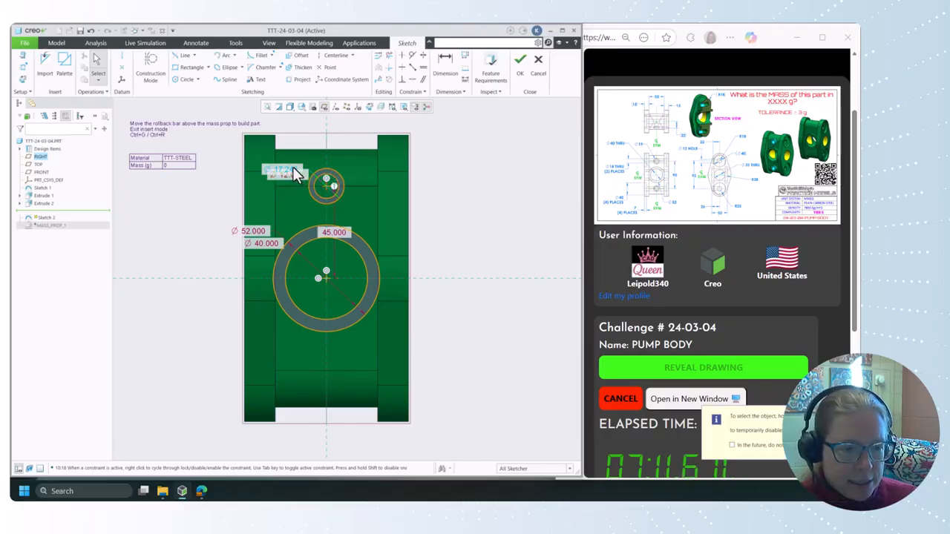
type("15")
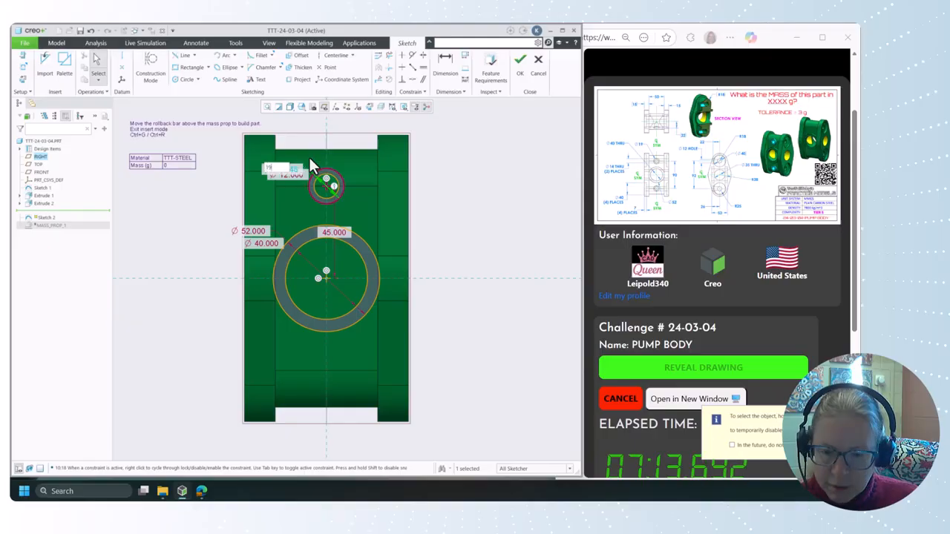
key("Return")
left_click(460, 216)
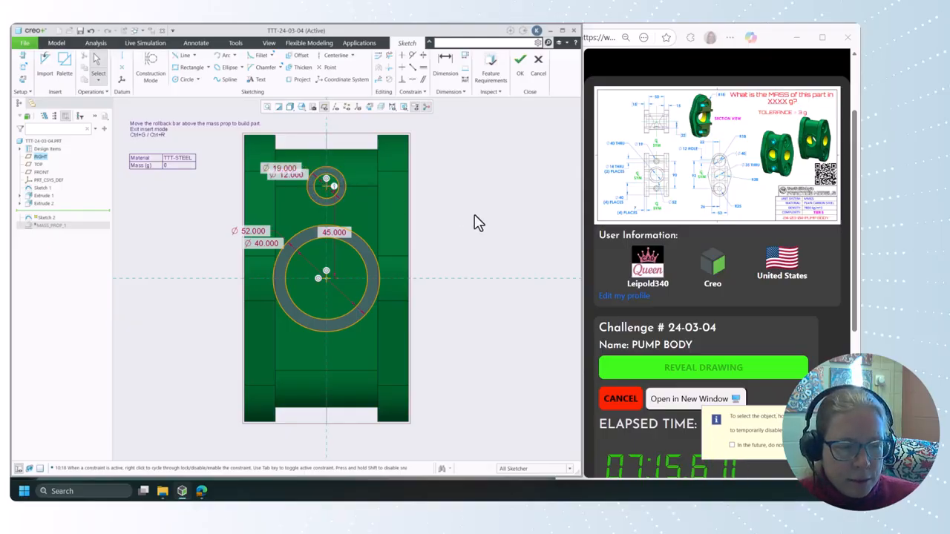
Mirror the two upper circles about the horizontal axis
left_click(349, 188)
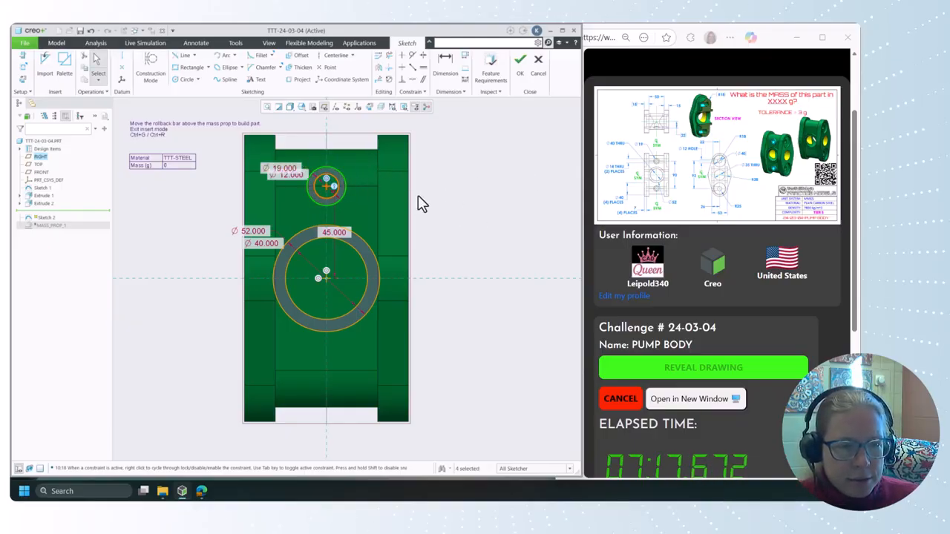
left_click(379, 67)
left_click(446, 279)
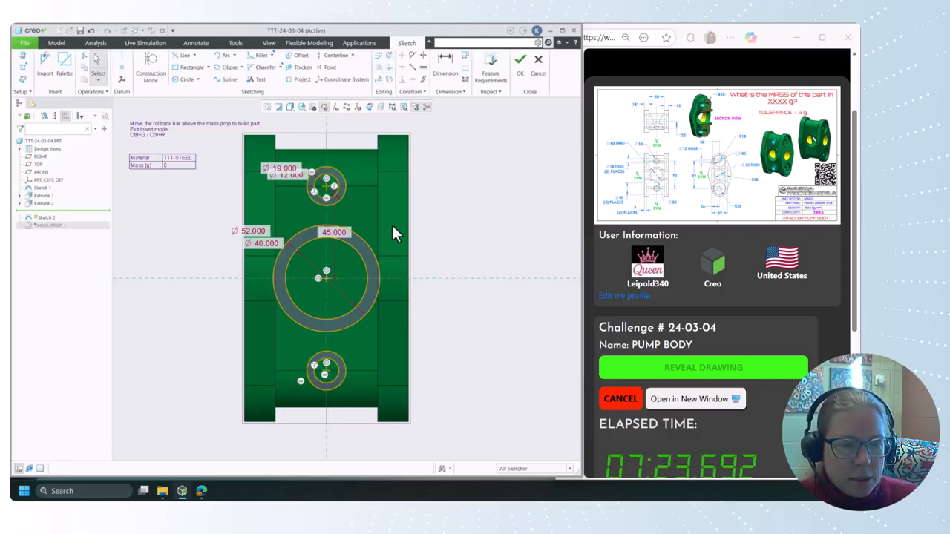
Replace the 45 mm dimension with a 90 mm dimension between the upper and lower circle centres and finish the sketch
left_click(438, 68)
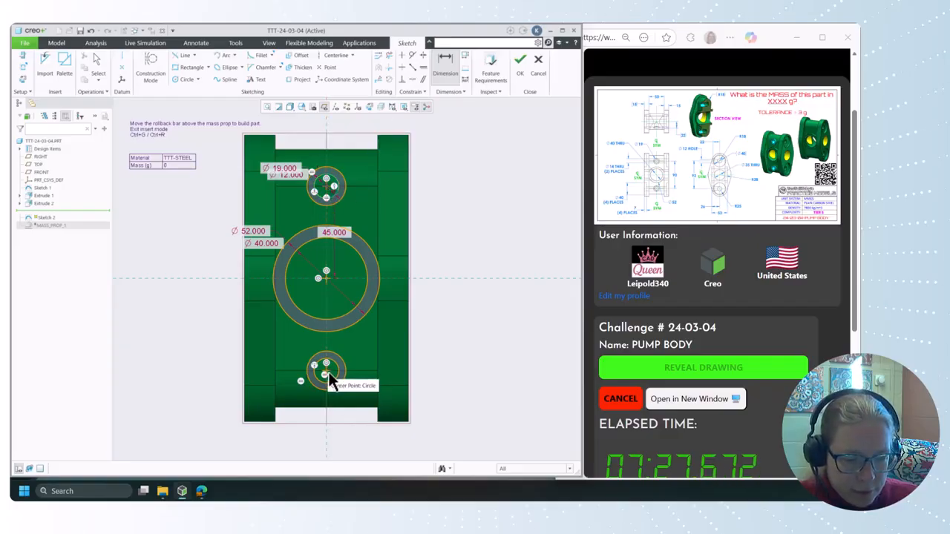
middle_click(489, 295)
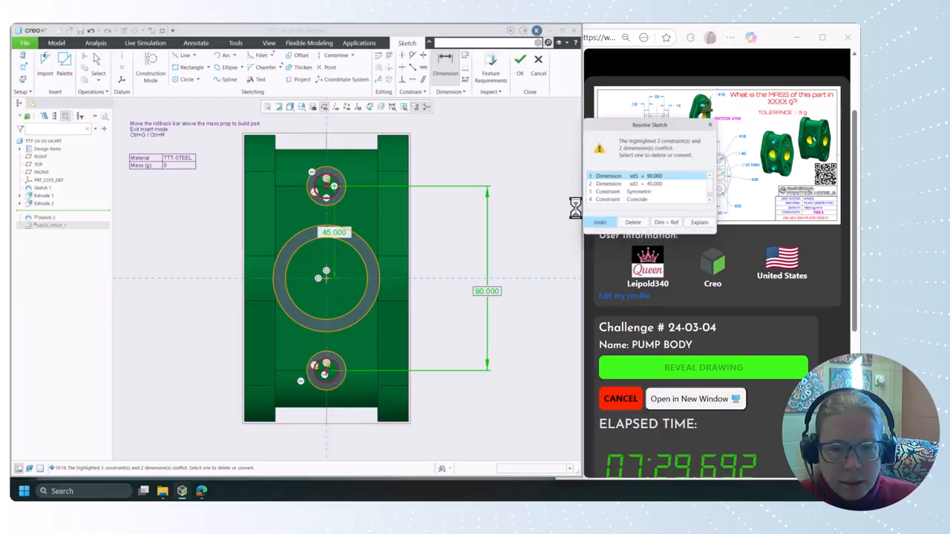
left_click(654, 184)
left_click(638, 222)
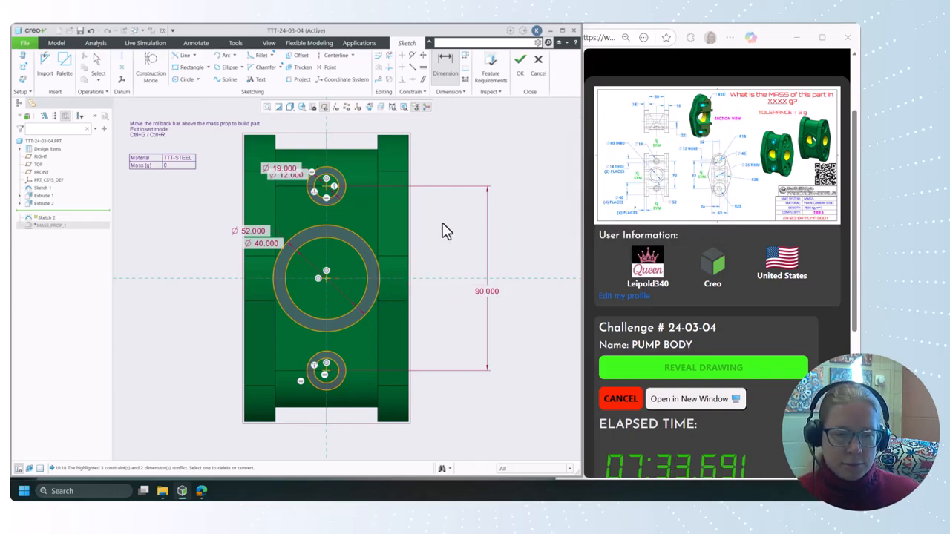
left_click(520, 62)
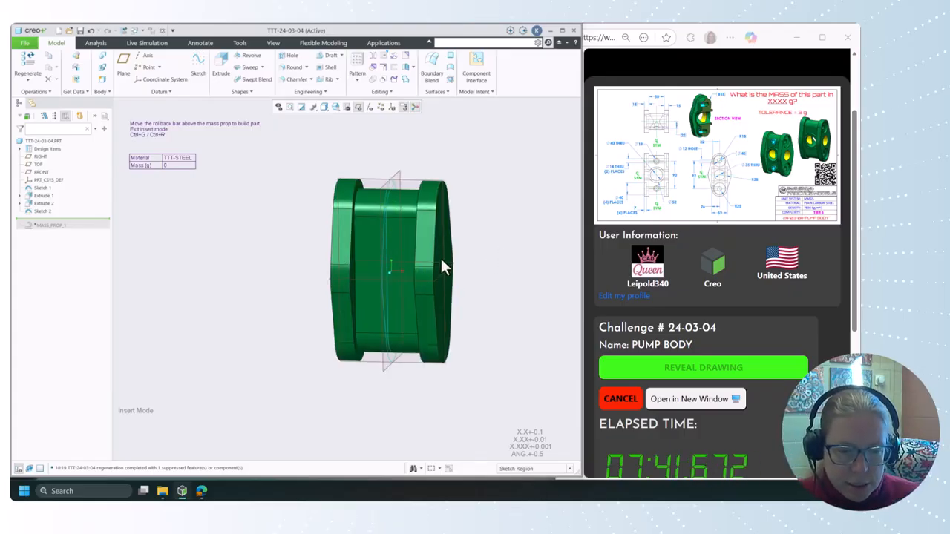
Extrude the central ring region as added material, symmetric about the sketch plane with a total depth of 52 mm
mouse_move(494, 275)
middle_mouse_down()
mouse_move(505, 268)
mouse_move(499, 259)
middle_mouse_up()
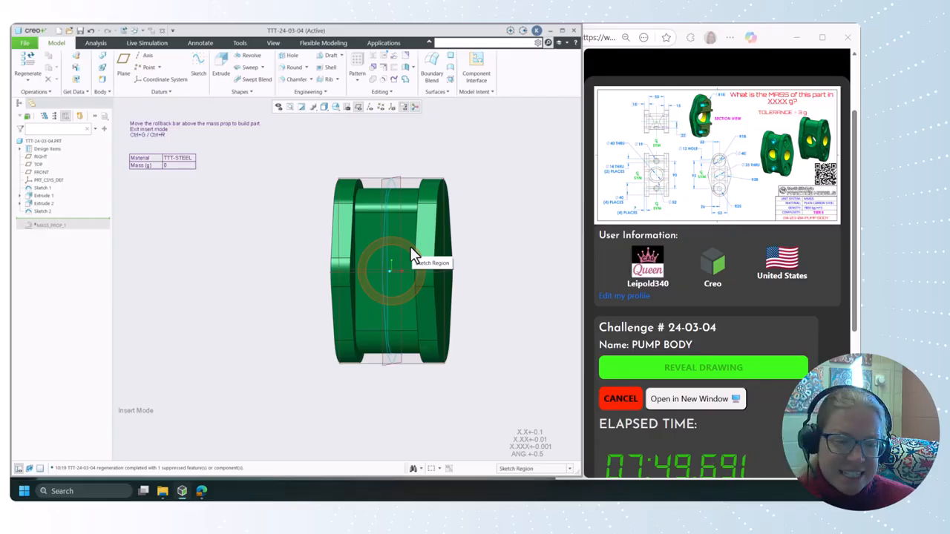
left_click(411, 246)
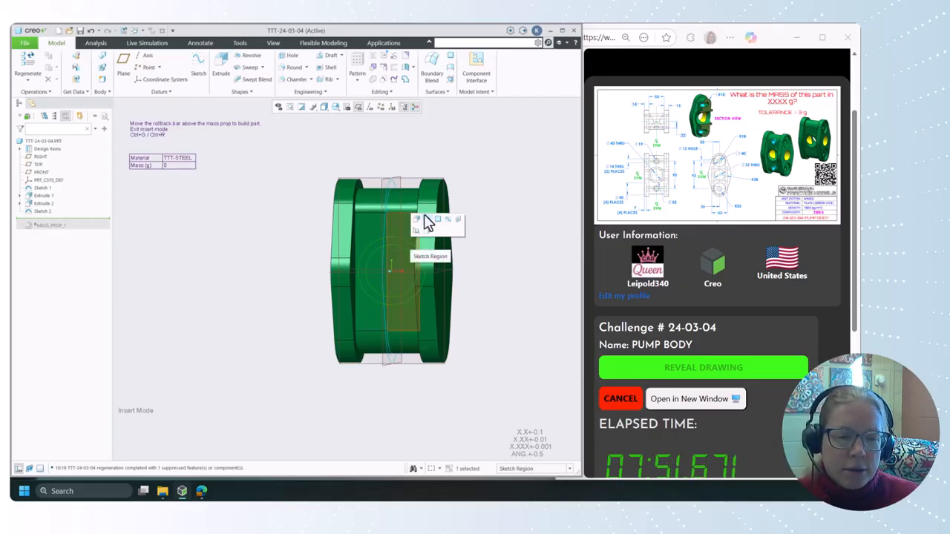
left_click(425, 219)
middle_click_drag(496, 251, 454, 269)
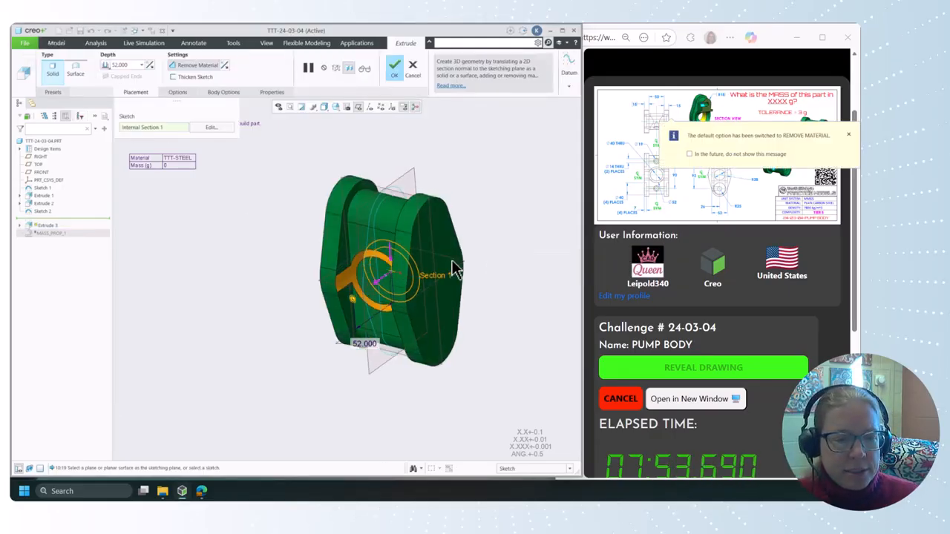
left_click(105, 67)
left_click(119, 84)
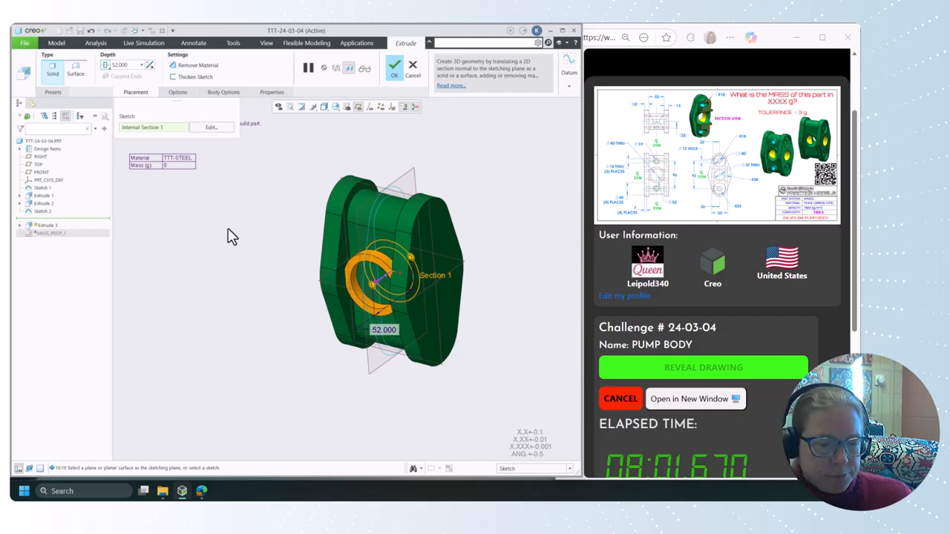
mouse_move(230, 236)
middle_mouse_down()
mouse_move(218, 274)
mouse_move(236, 235)
middle_mouse_up()
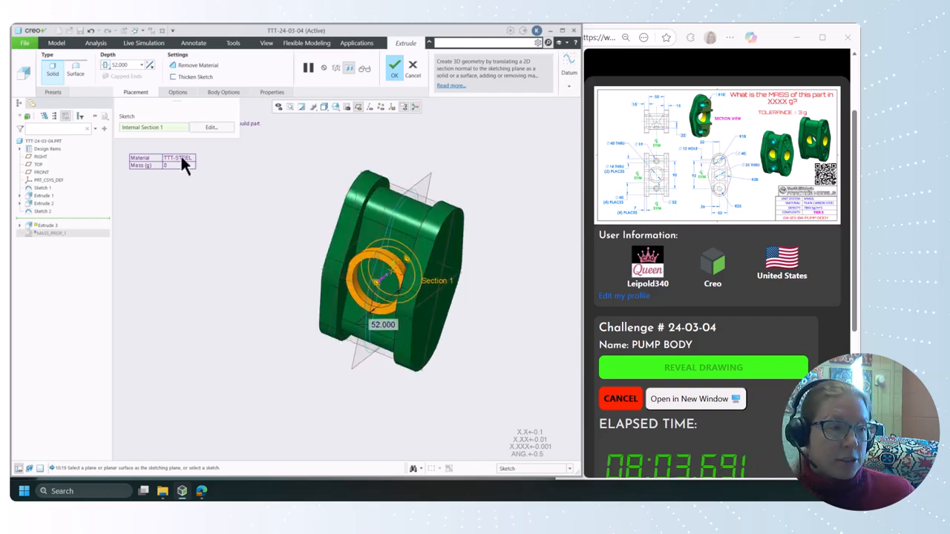
left_click(394, 69)
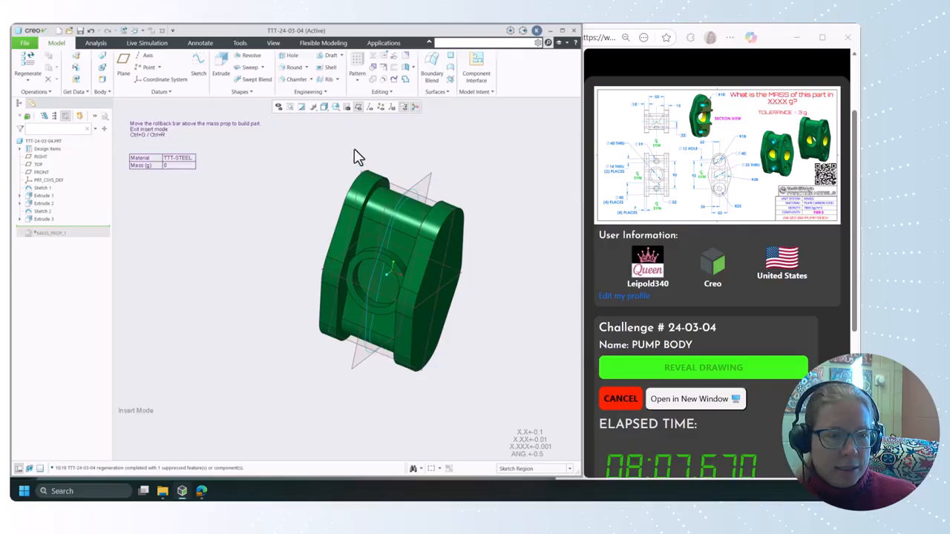
Extrude the upper and lower small ring regions together as added material to a depth of 22 mm
left_click(336, 106)
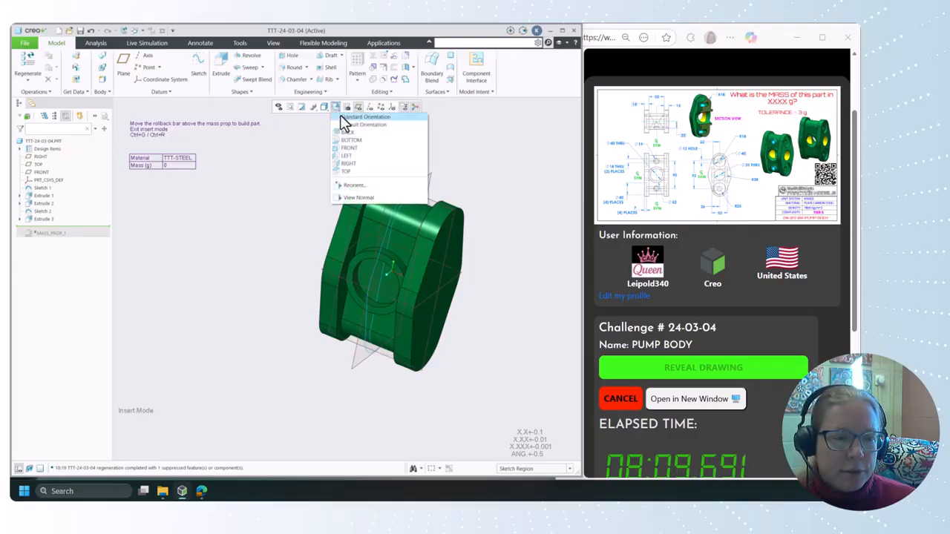
left_click(349, 148)
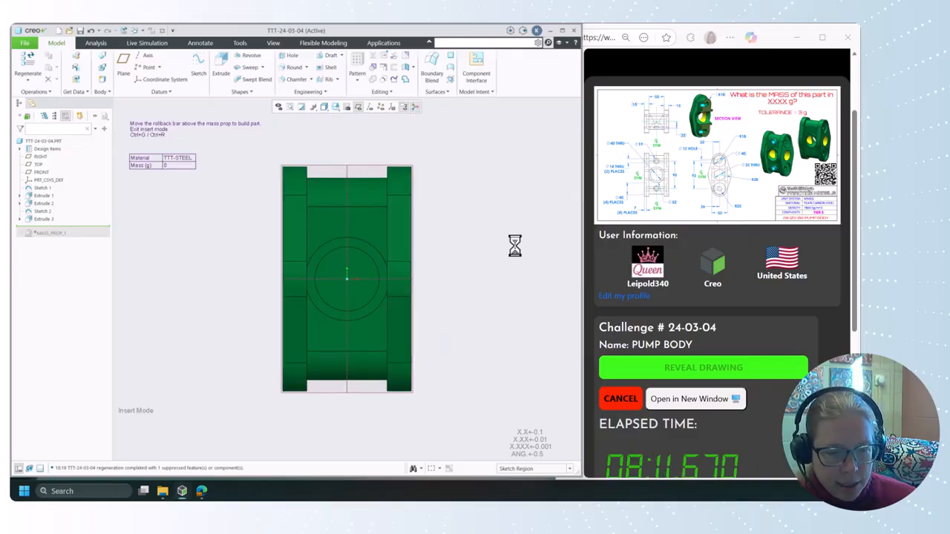
left_click(359, 209)
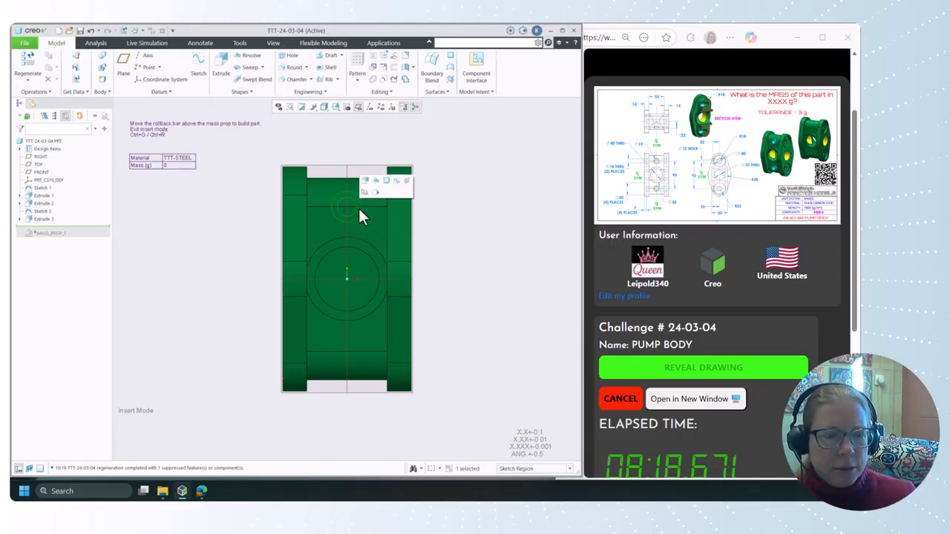
left_click(358, 346, "ctrl")
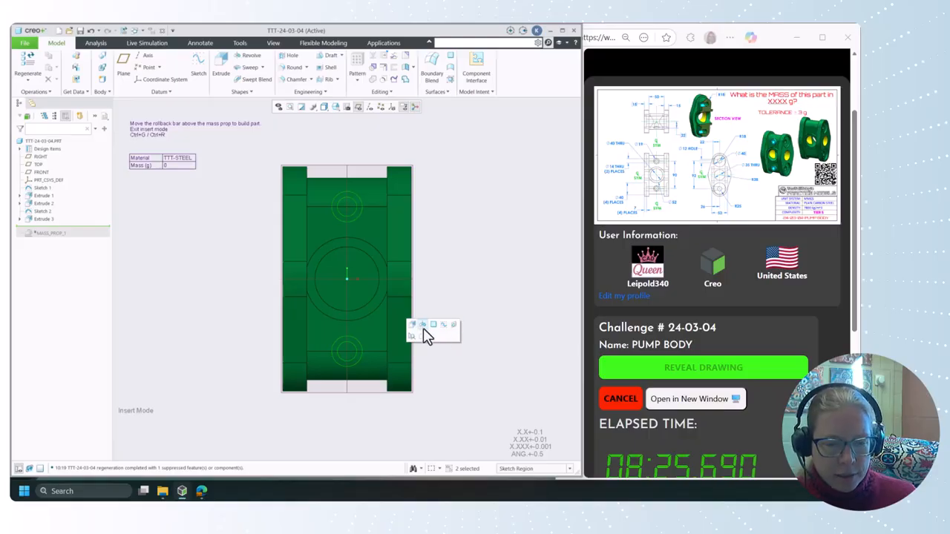
left_click(423, 326)
middle_click_drag(466, 269, 453, 304)
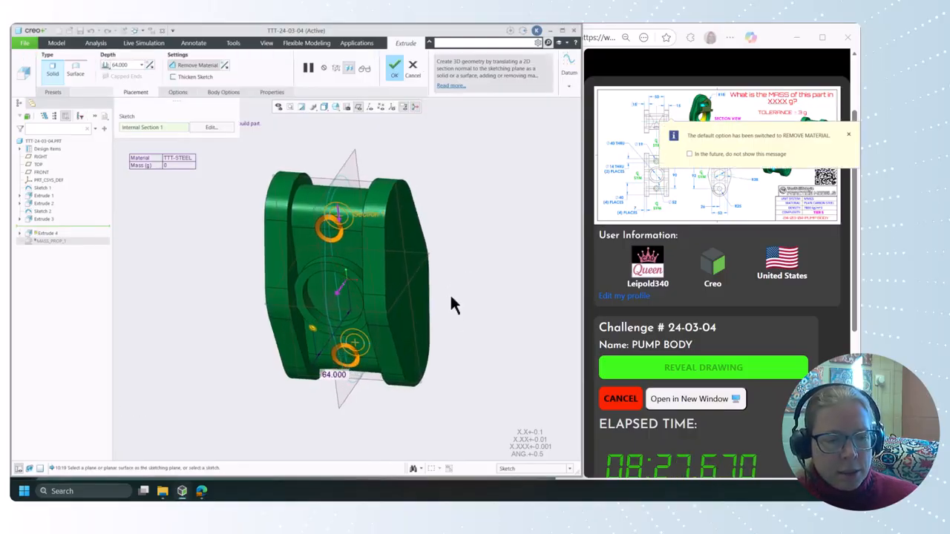
left_click(187, 65)
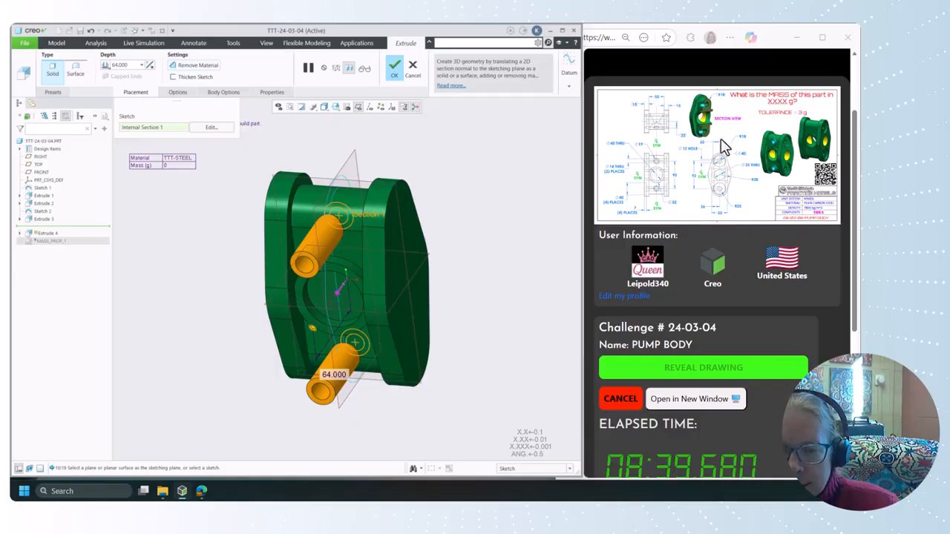
double_click(130, 66)
key("Return")
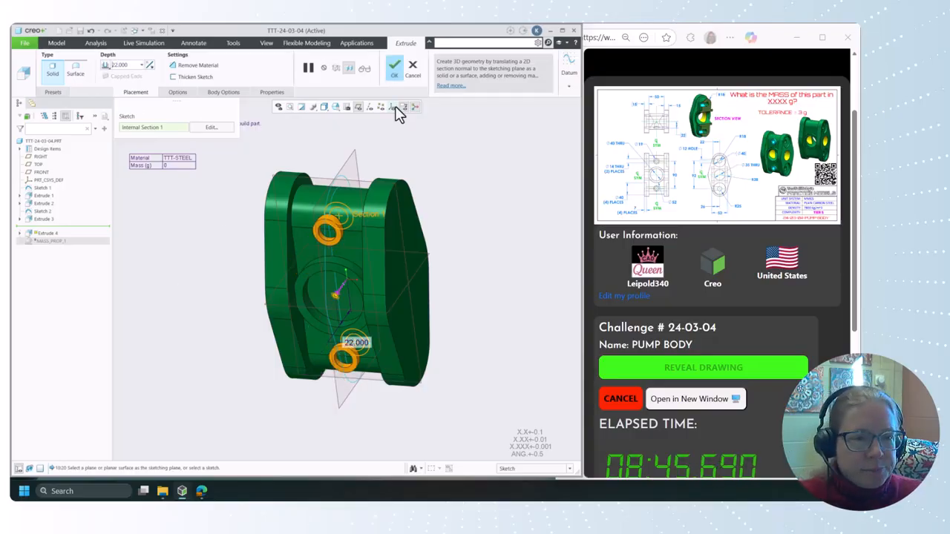
left_click(399, 67)
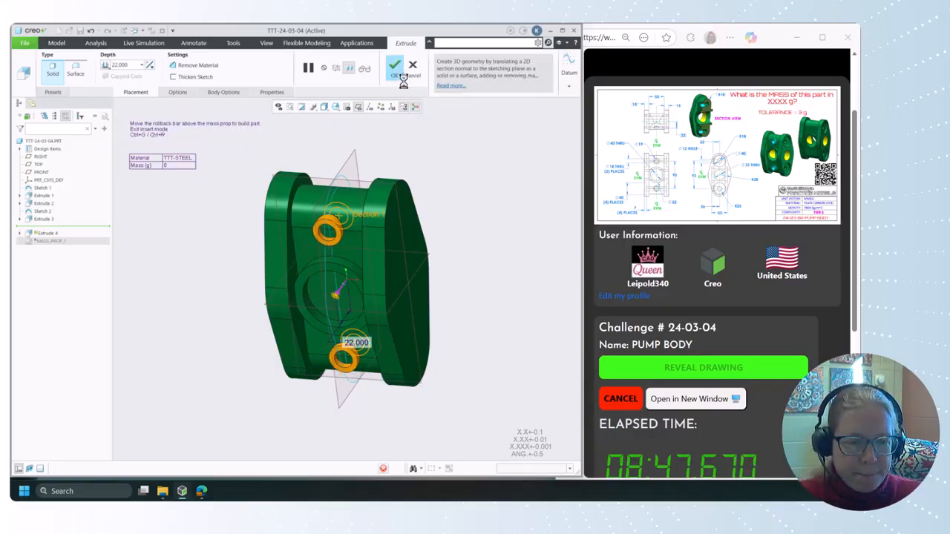
Cut the central bore by extruding the inner central circle as removed material, through all on both sides
middle_click_drag(462, 356, 477, 324)
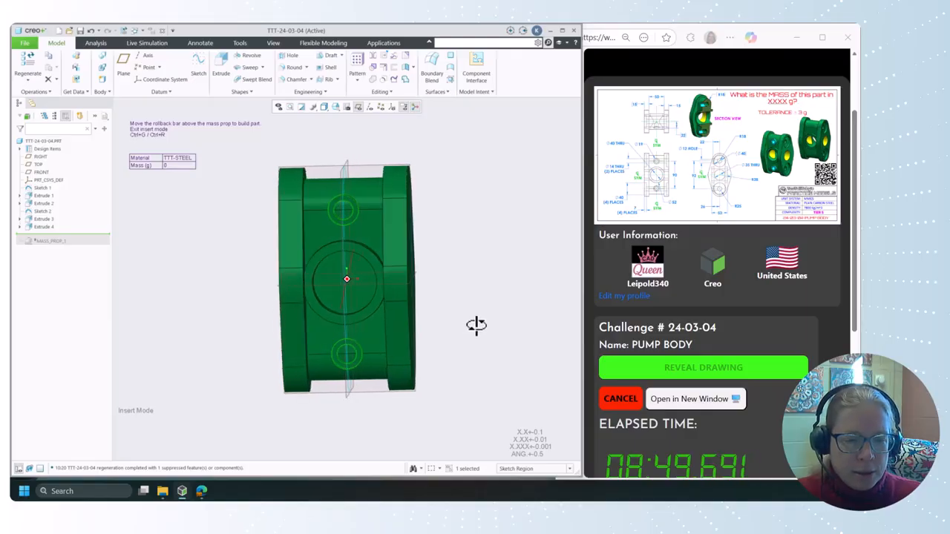
left_click(360, 298)
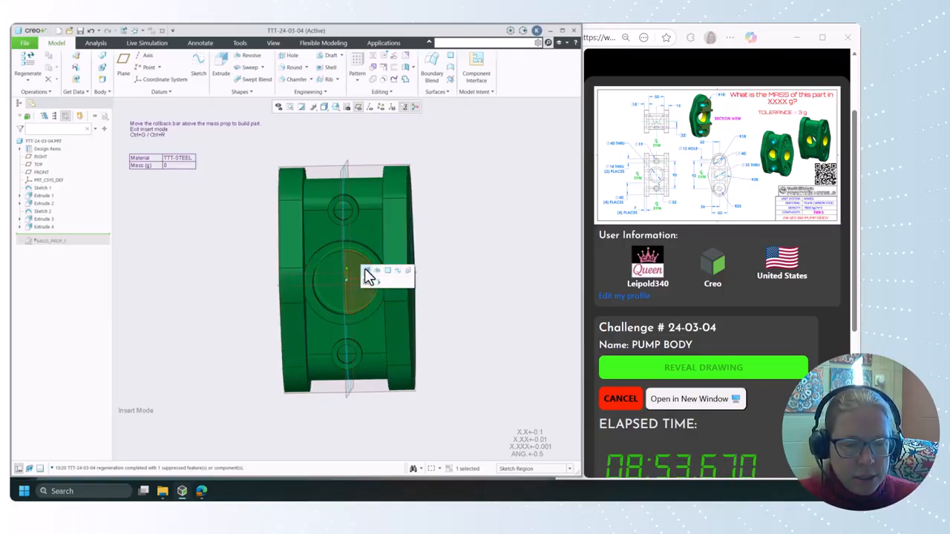
left_click(367, 274)
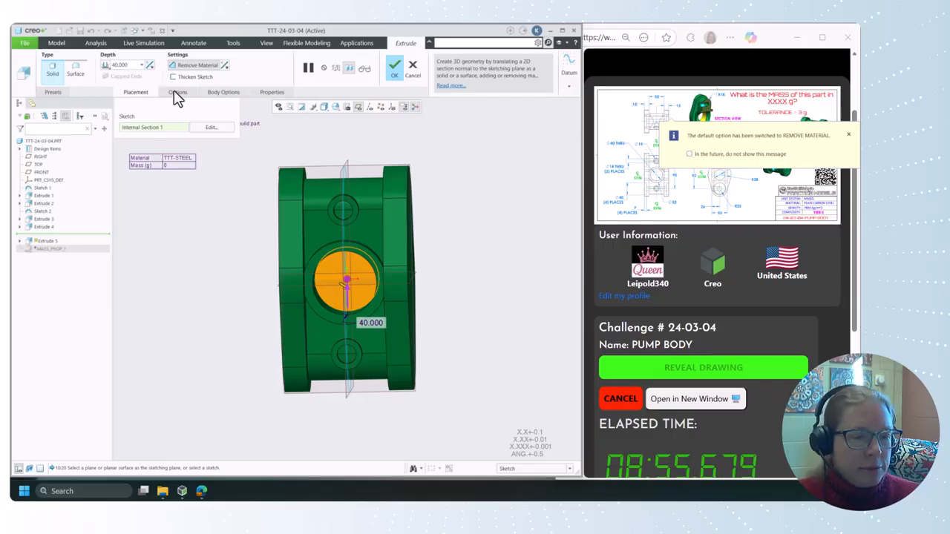
middle_click_drag(375, 304, 409, 312)
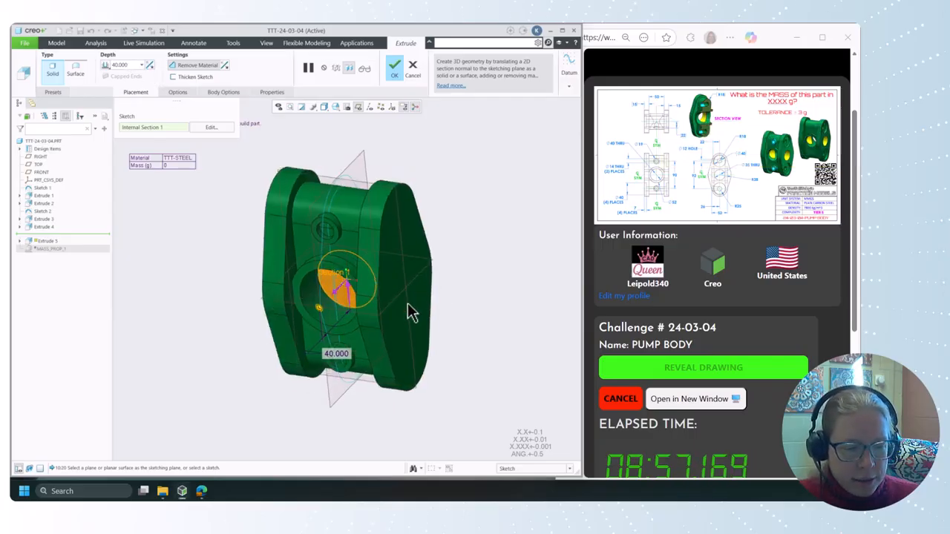
right_click(318, 308)
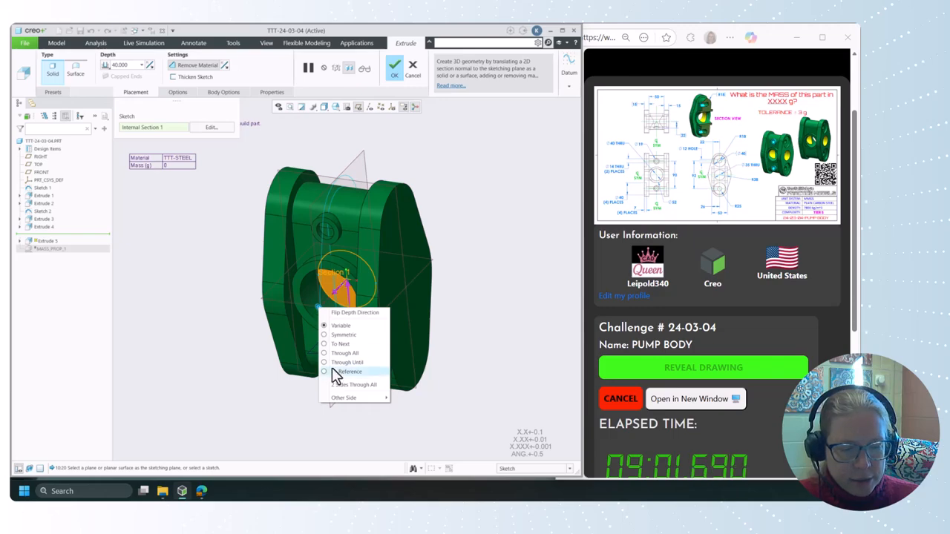
left_click(337, 386)
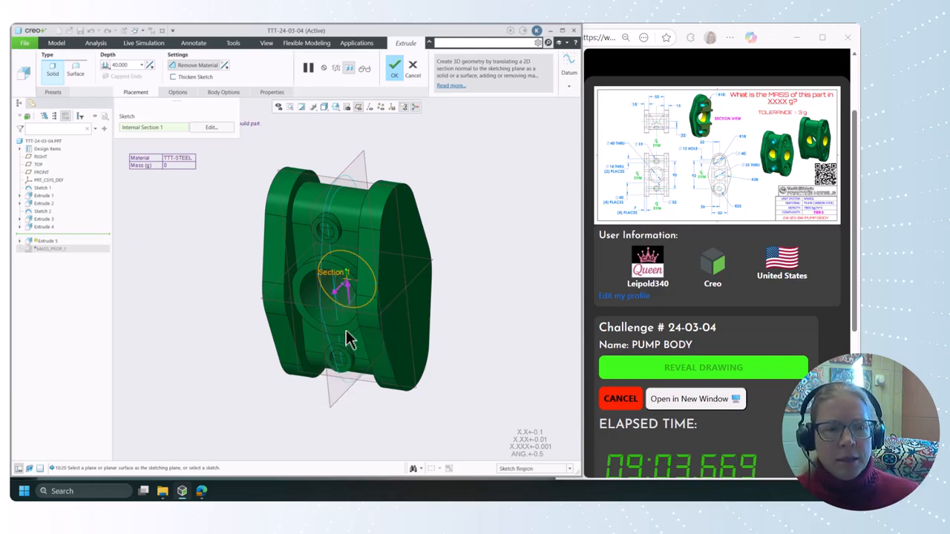
left_click(396, 72)
Cut the upper and lower small holes by extruding their inner circles together as removed material with Through All depth
middle_click_drag(452, 269, 473, 248)
middle_click_drag(519, 318, 524, 302)
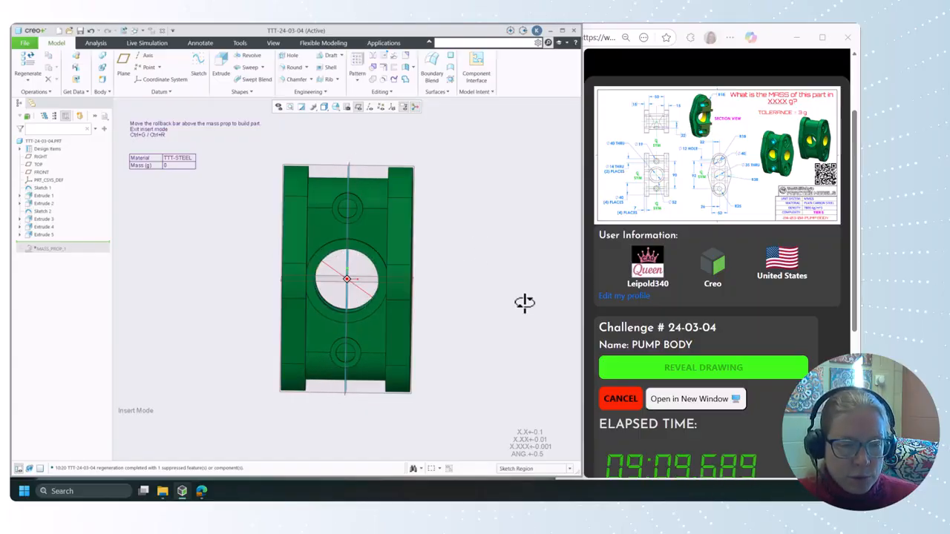
left_click(349, 209)
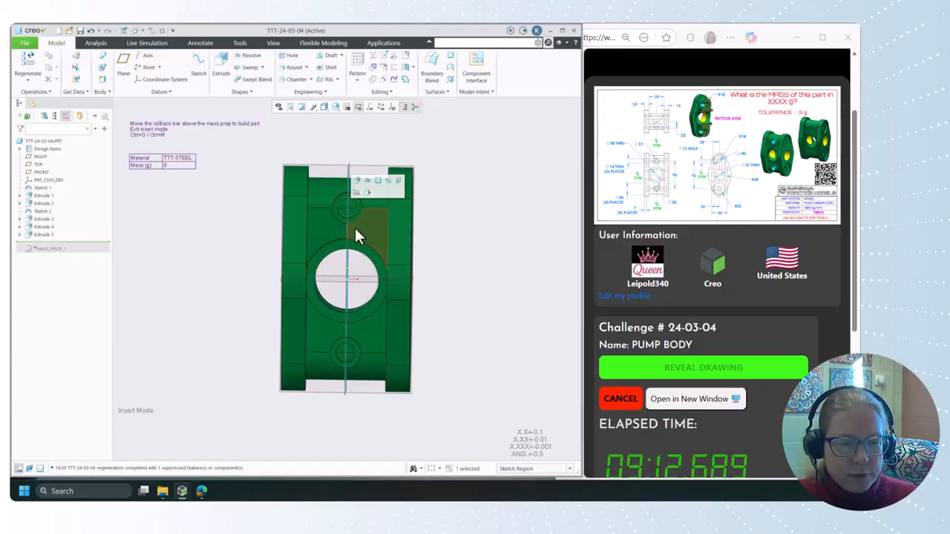
left_click(347, 357, "ctrl")
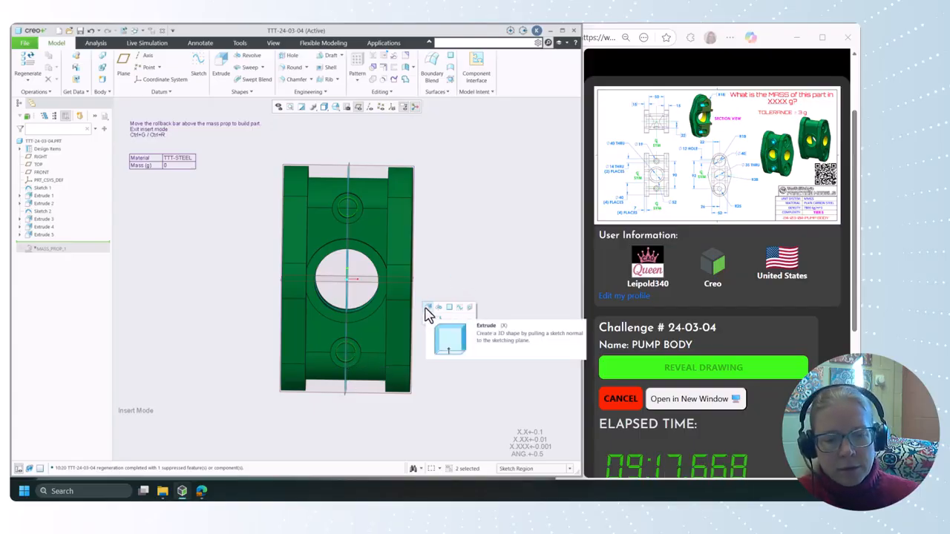
left_click(429, 308)
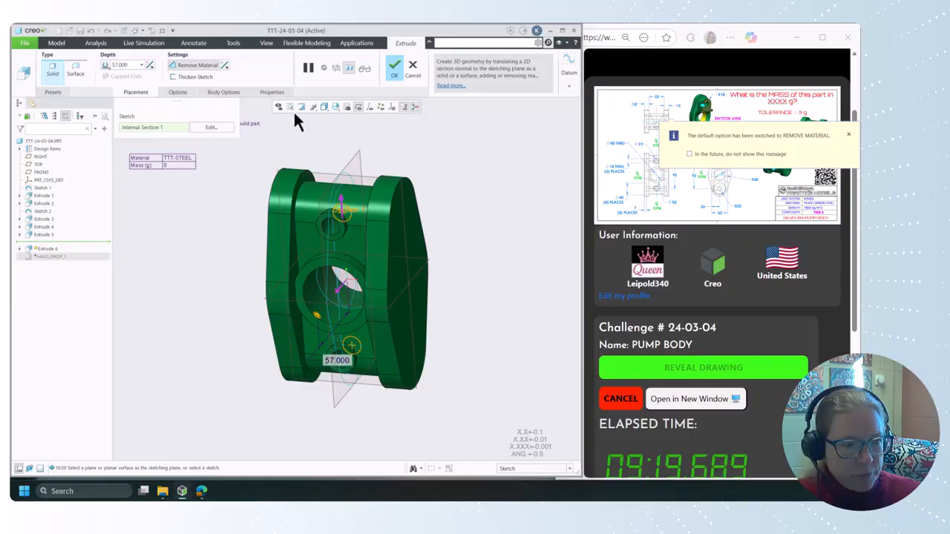
left_click(109, 67)
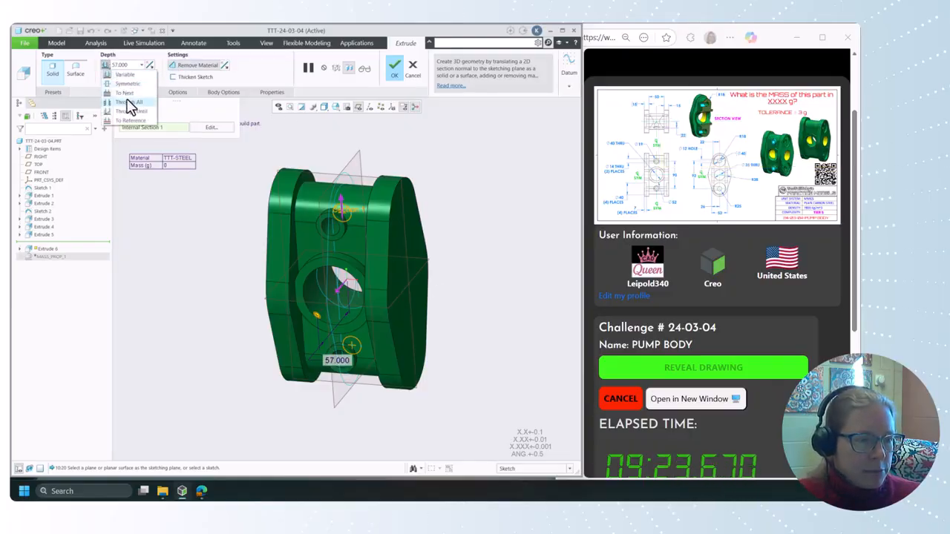
left_click(128, 102)
middle_click_drag(180, 318, 288, 237)
left_click(396, 74)
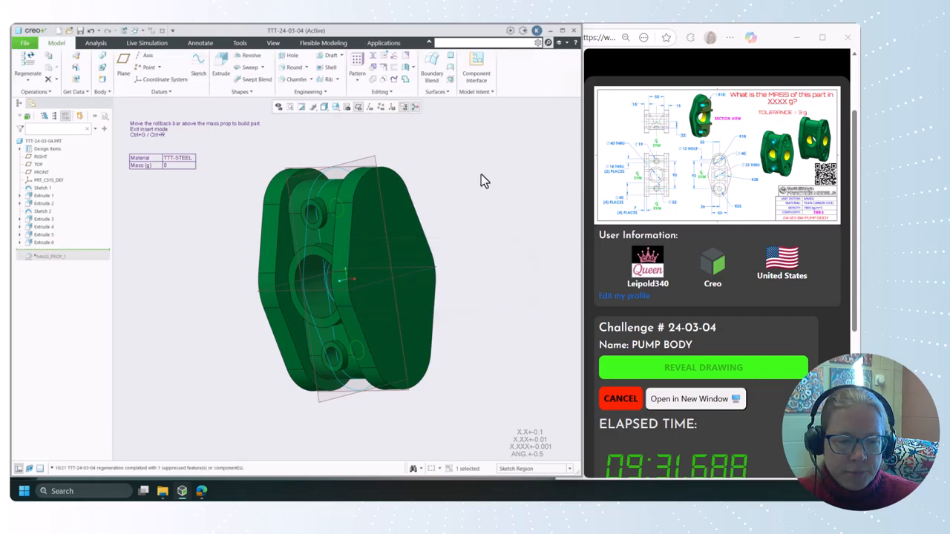
Extrude the large central circle and the two small circles of the side profile sketch together, 69.5 mm deep as added material
middle_click_drag(483, 181, 457, 167)
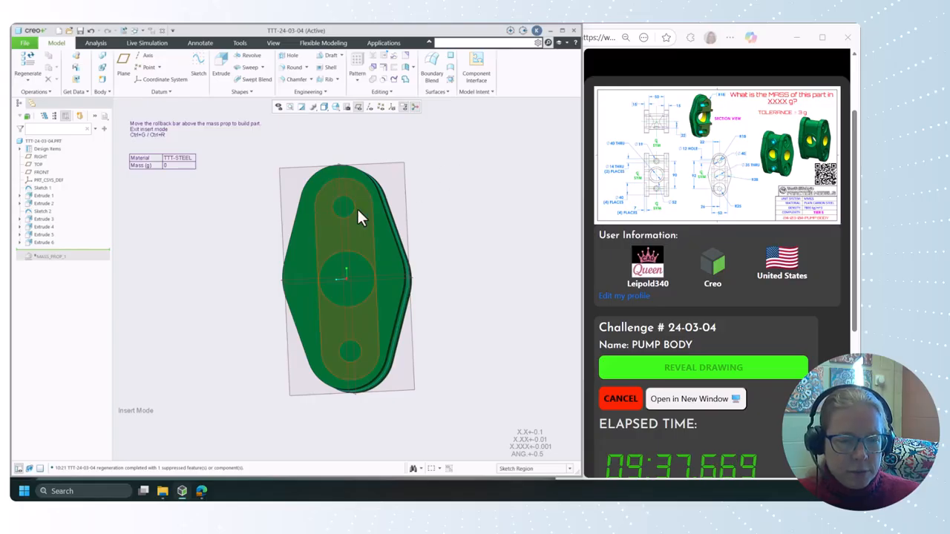
left_click(393, 251)
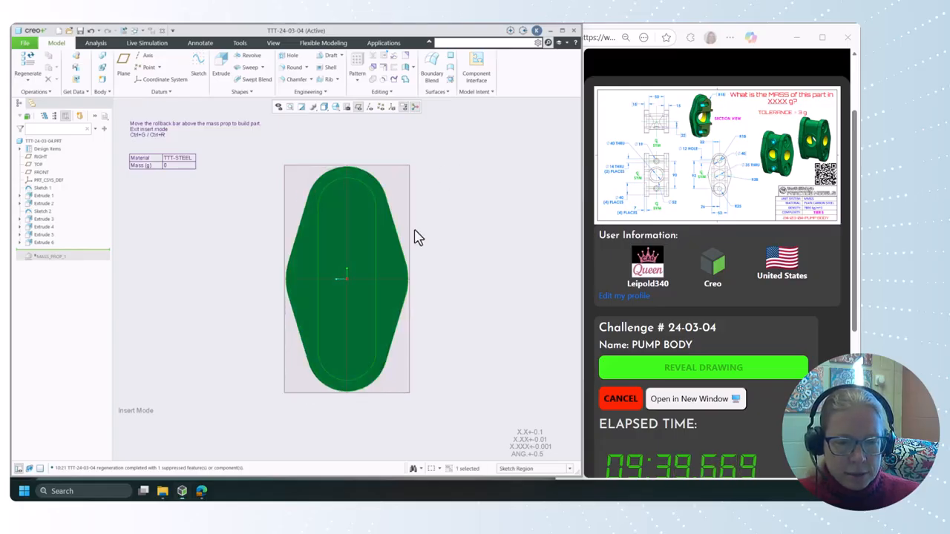
left_click(460, 293)
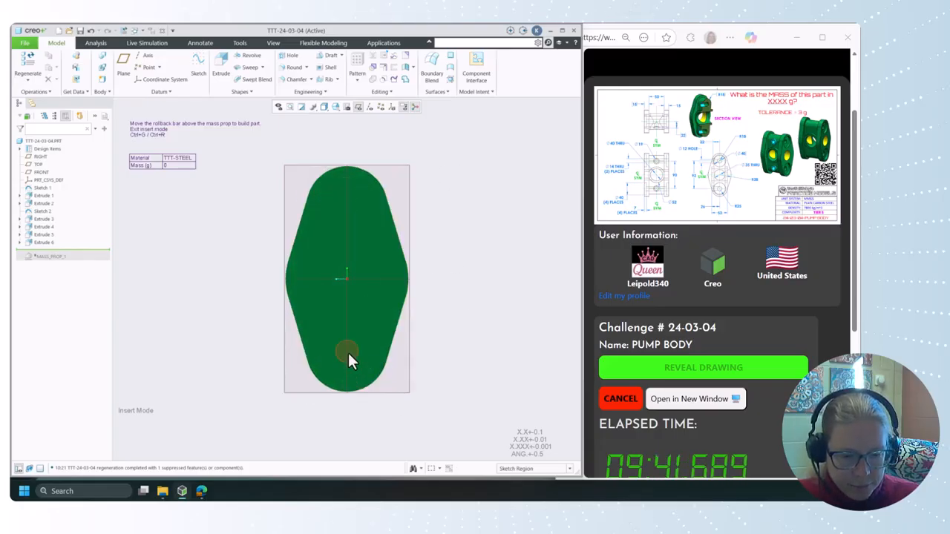
left_click(348, 352)
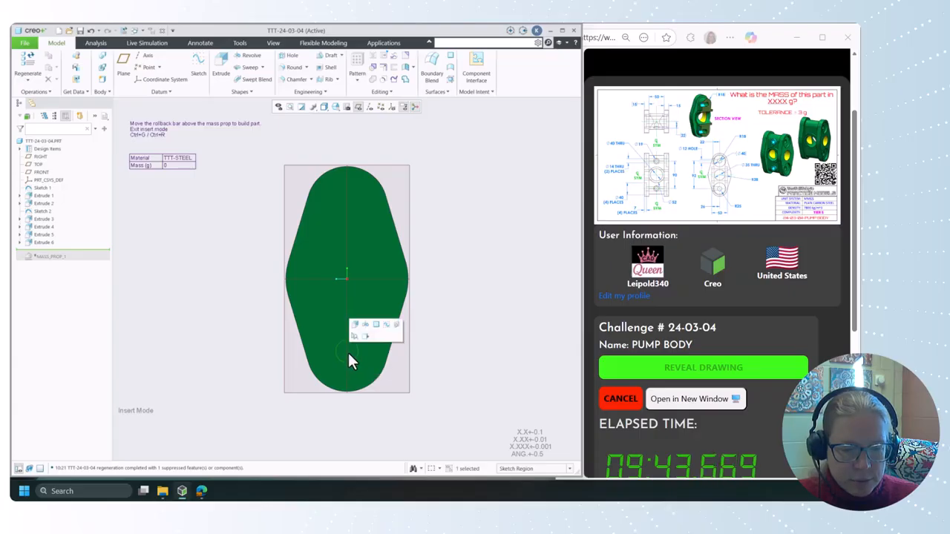
left_click(347, 293, "ctrl")
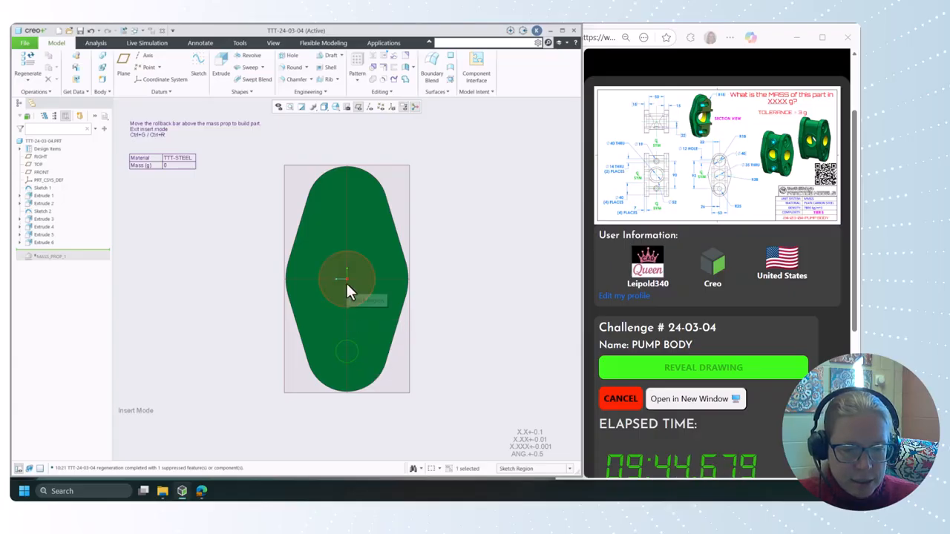
left_click(357, 186)
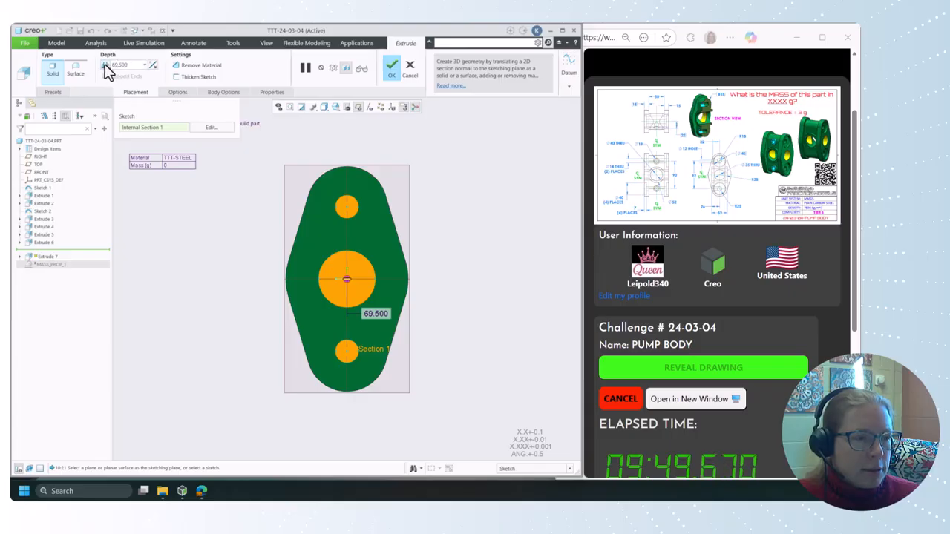
left_click(106, 66)
left_click(441, 338)
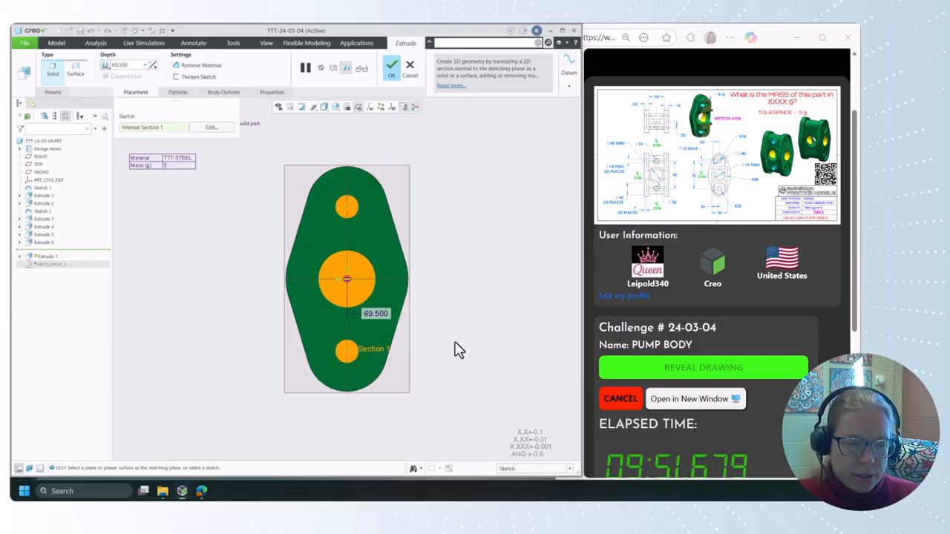
middle_click(454, 349)
middle_click_drag(441, 322, 451, 328)
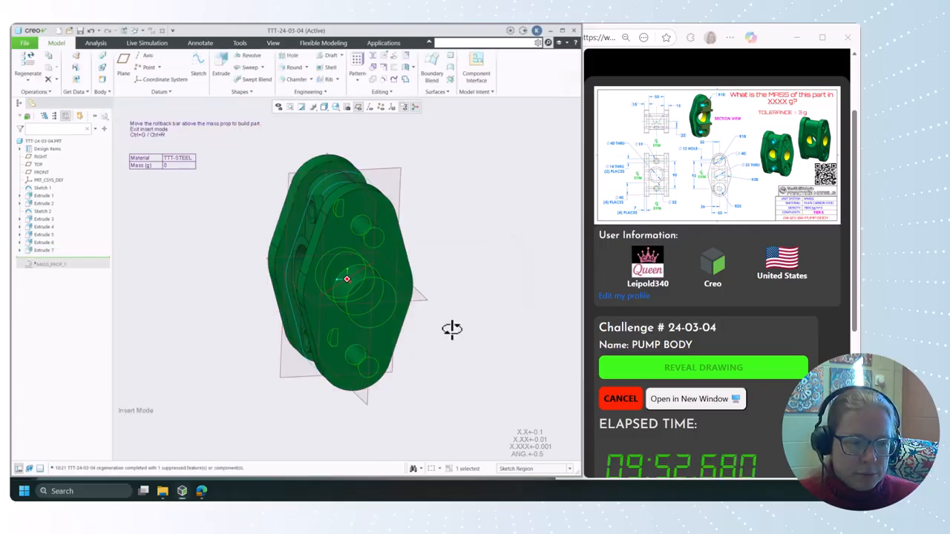
Redefine the last extrude to remove material in the flipped direction, cutting the large and two small circles all the way through the body
left_click(47, 250)
left_click(58, 210)
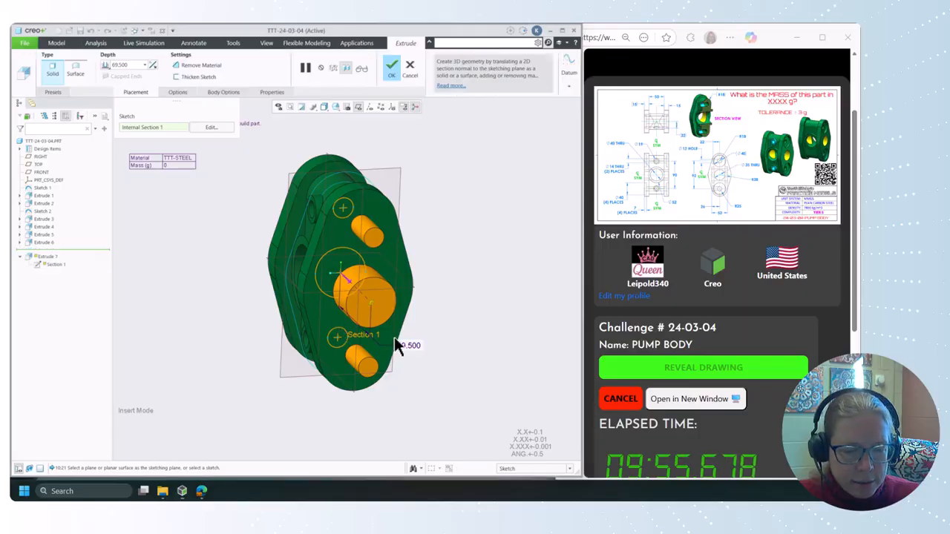
left_click(193, 65)
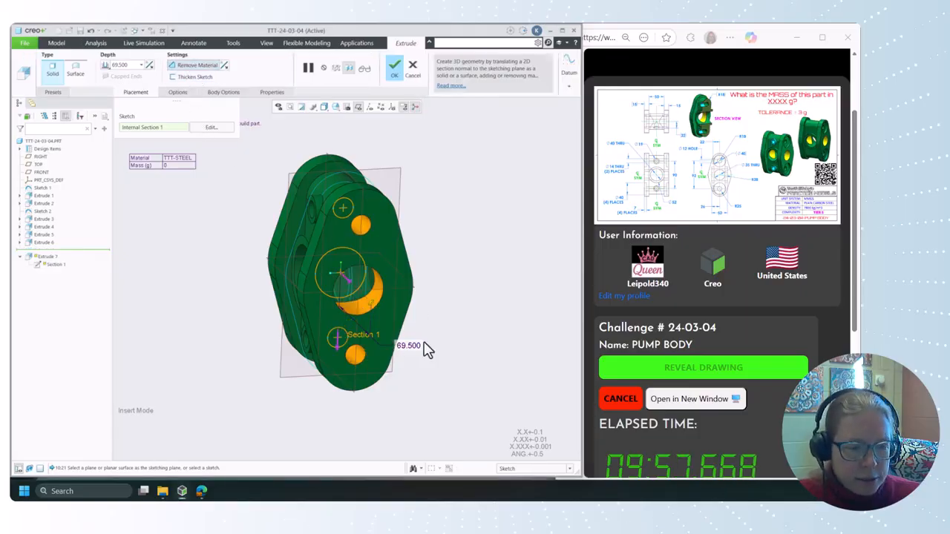
right_click(374, 311)
left_click(388, 335)
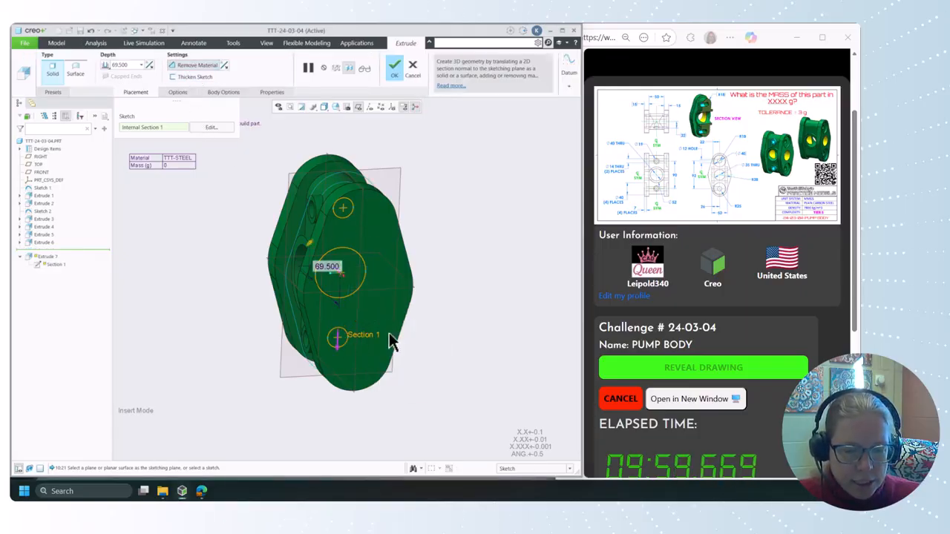
right_click(310, 245)
left_click(346, 320)
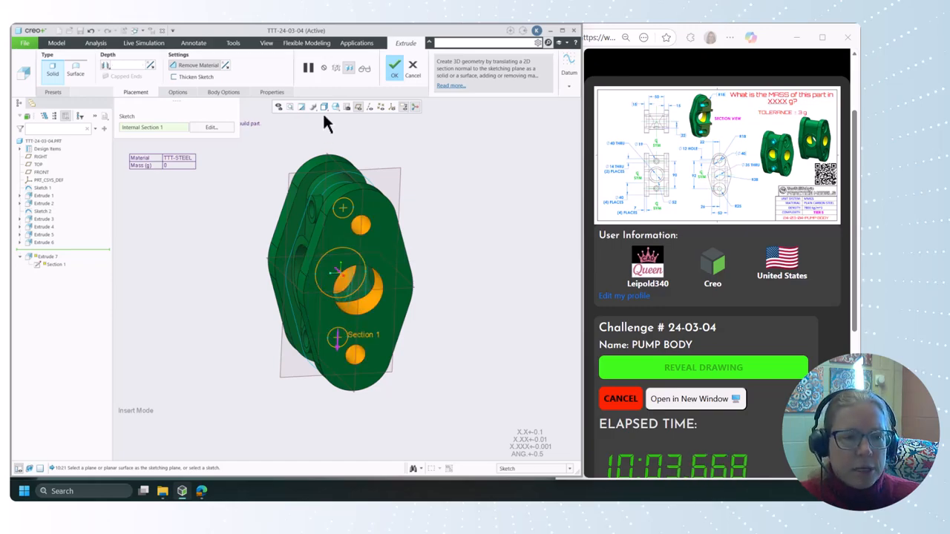
middle_click_drag(449, 251, 514, 236)
left_click(395, 67)
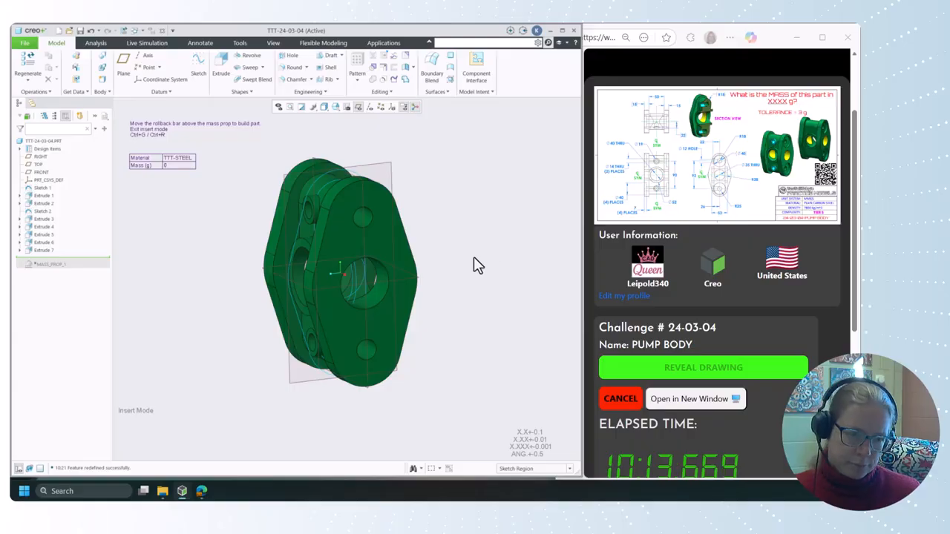
Sketch two equal circles about 28.4 mm in diameter on the outer plate face, concentric with the upper and lower small holes
left_click(221, 64)
left_click(336, 178)
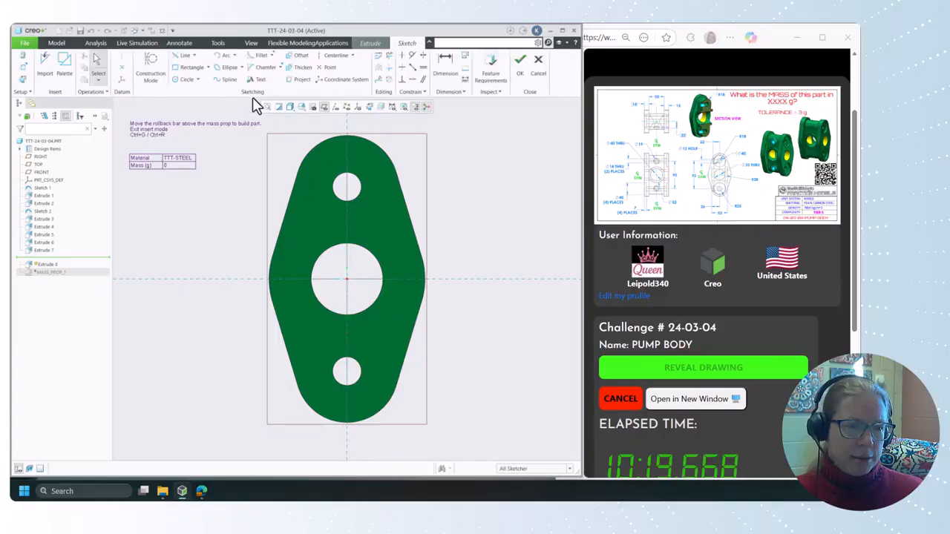
left_click(187, 80)
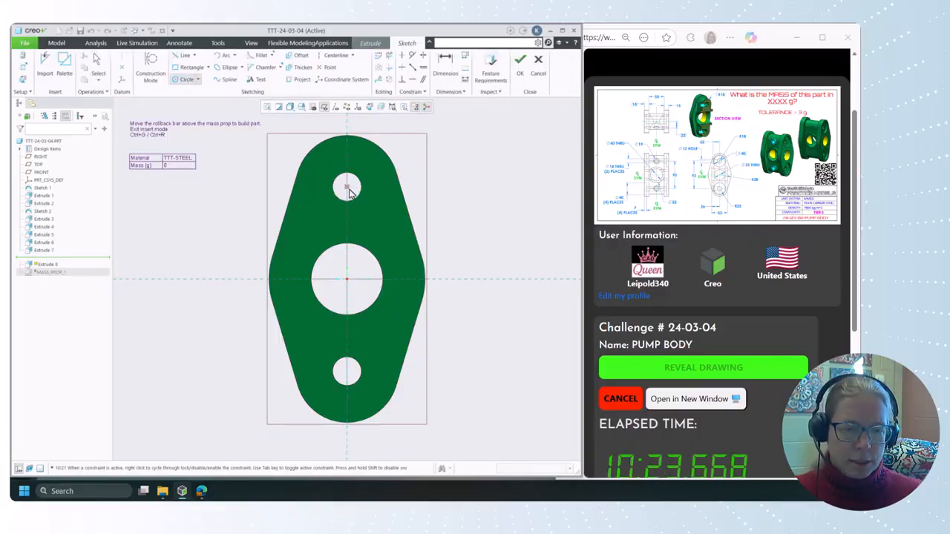
left_click(349, 189)
left_click(371, 207)
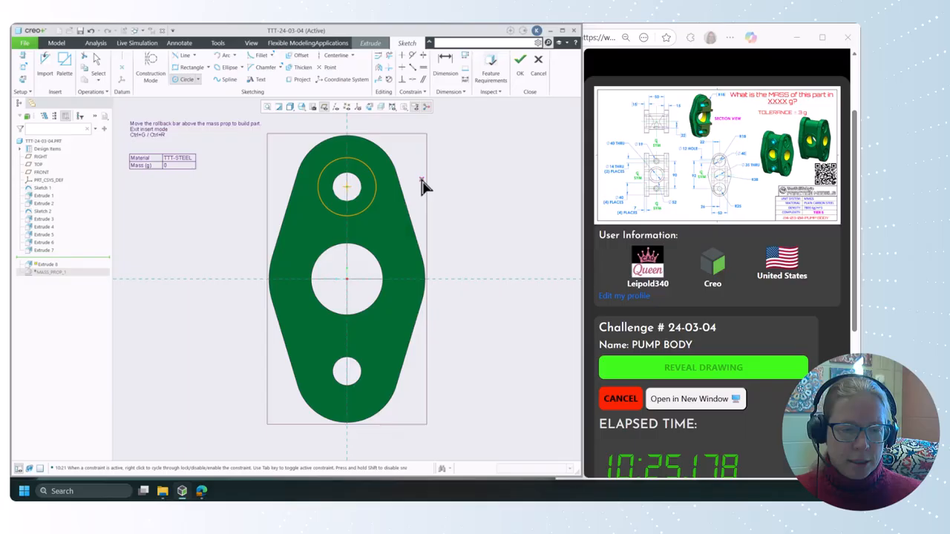
left_click(347, 372)
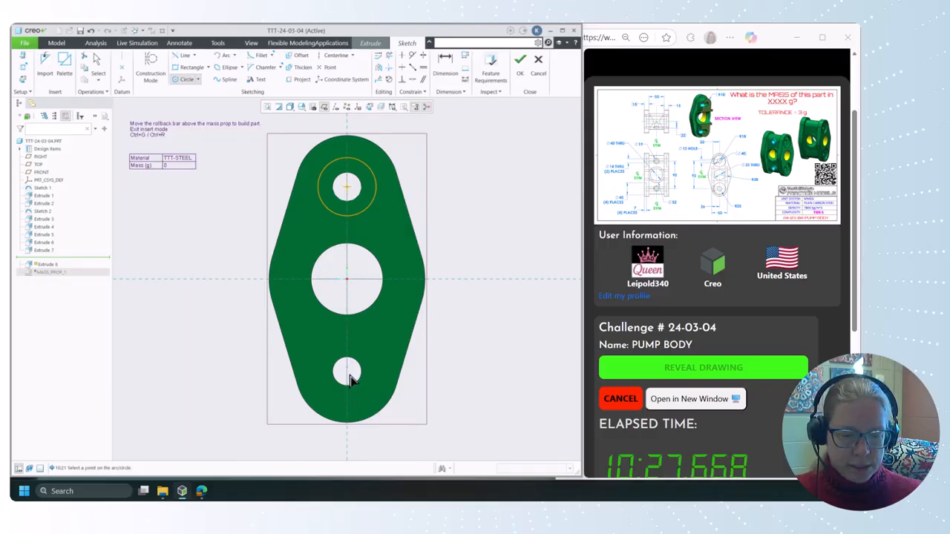
left_click(369, 396)
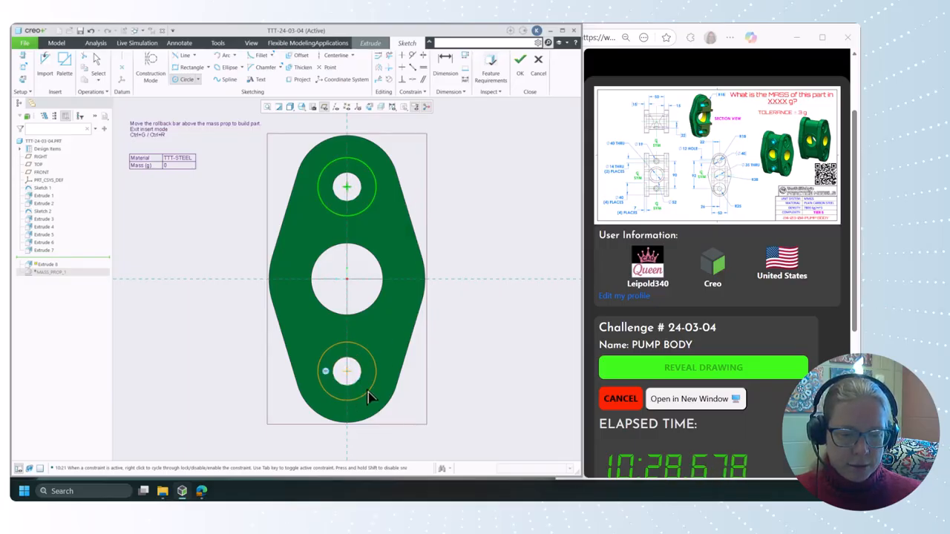
middle_click(512, 370)
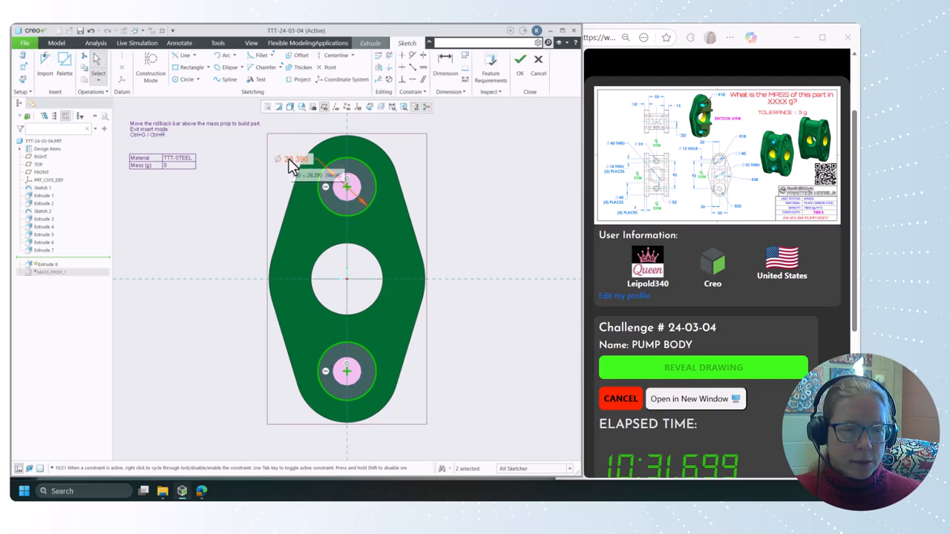
Set the diameter of the two equal circles to 40 mm and finish the sketch
double_click(291, 158)
type("40")
key("Return")
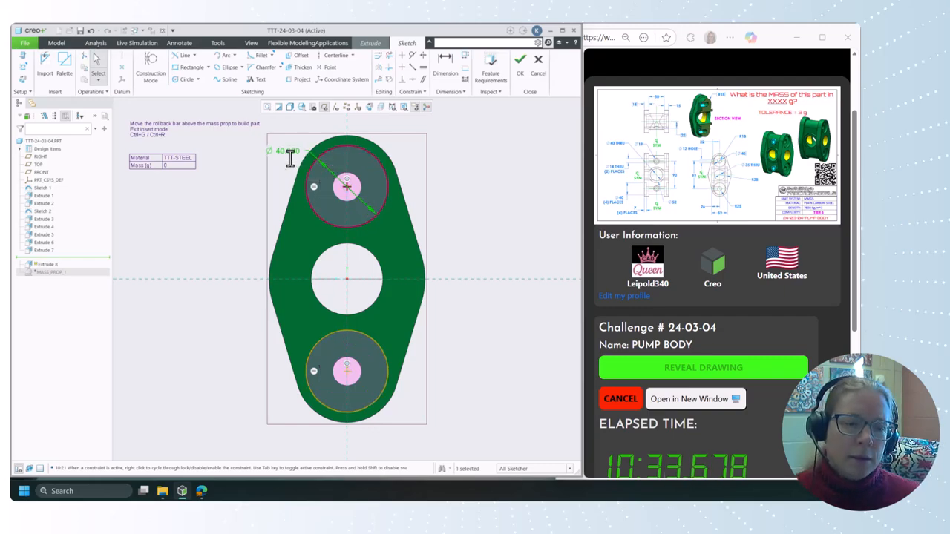
left_click(521, 63)
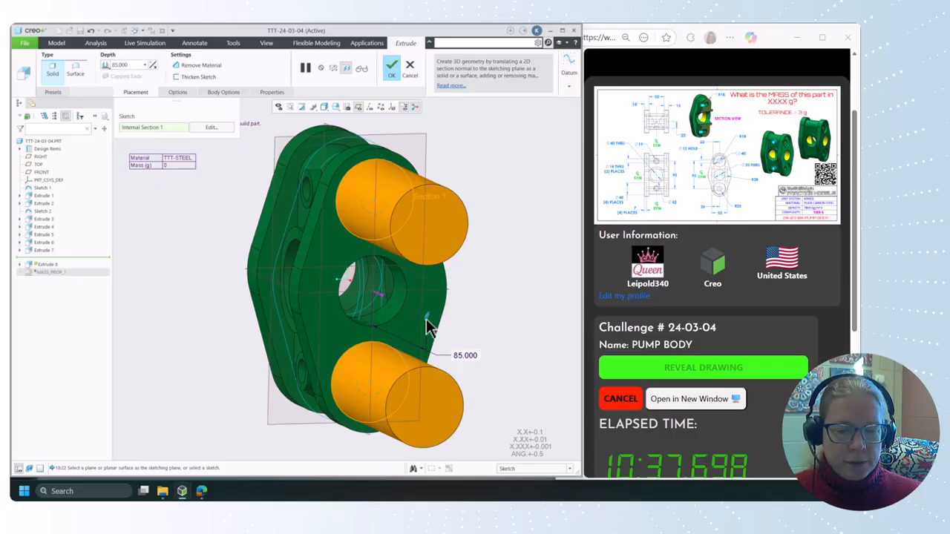
Extrude the two circles 7 mm into the plate as removed material to form counterbores around the small holes
left_click_drag(427, 324, 371, 304)
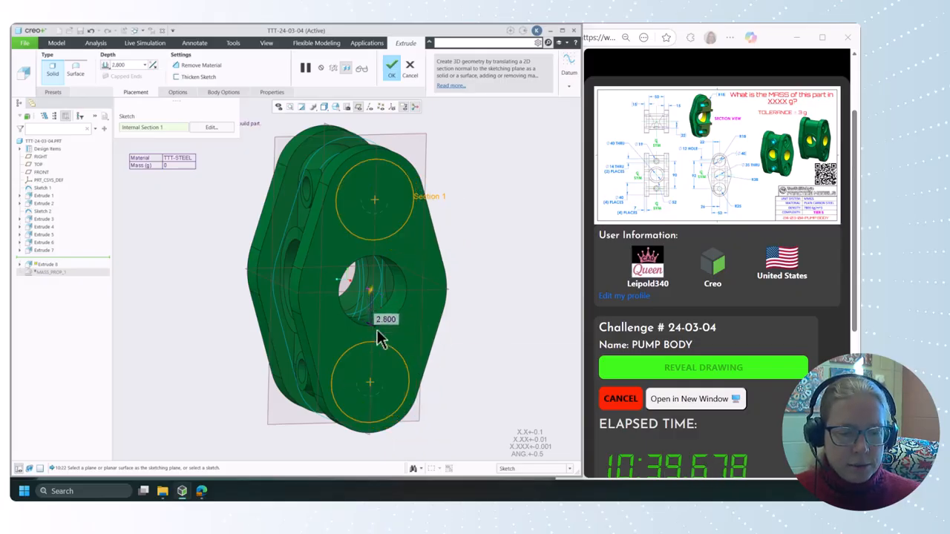
right_click(391, 362)
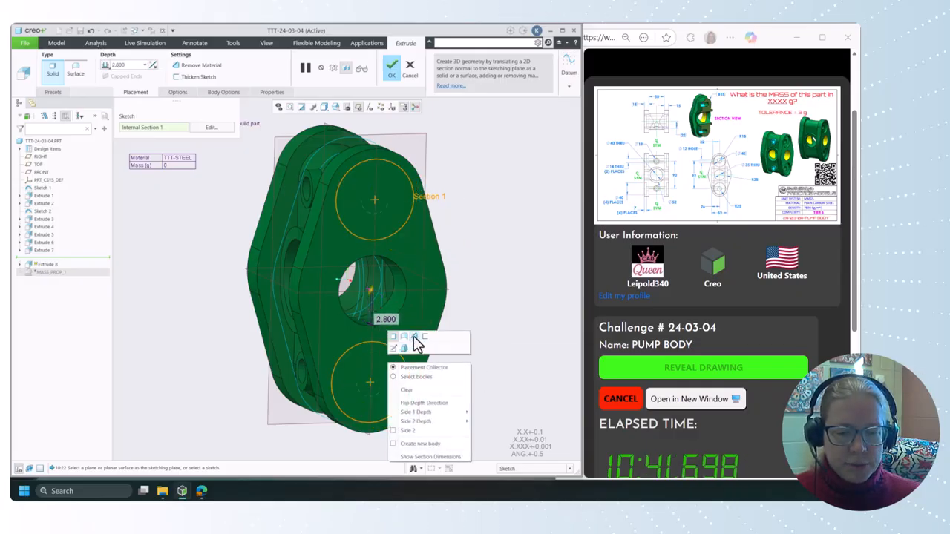
left_click(414, 337)
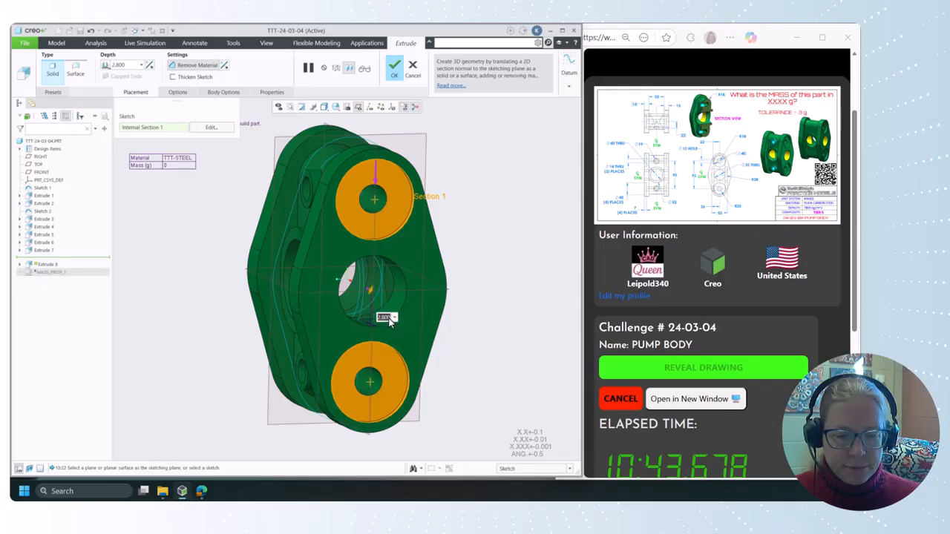
type("7")
key("Return")
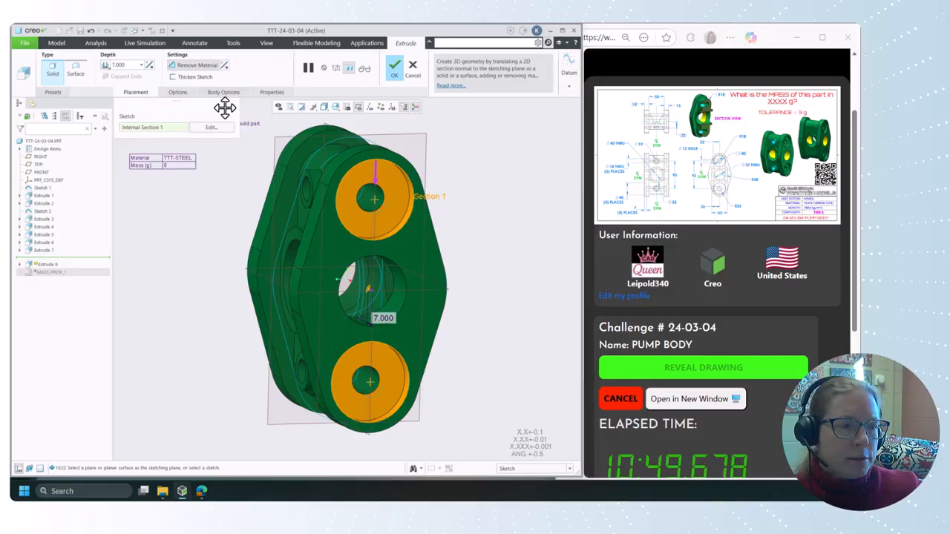
left_click(392, 78)
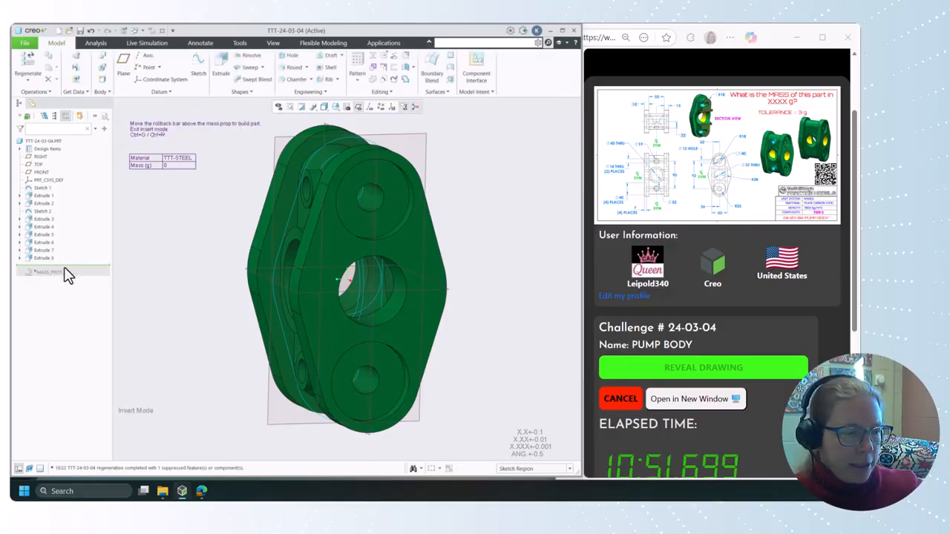
Mirror the counterbore cut (Extrude 8) about the RIGHT plane onto the opposite plate
left_click(42, 259)
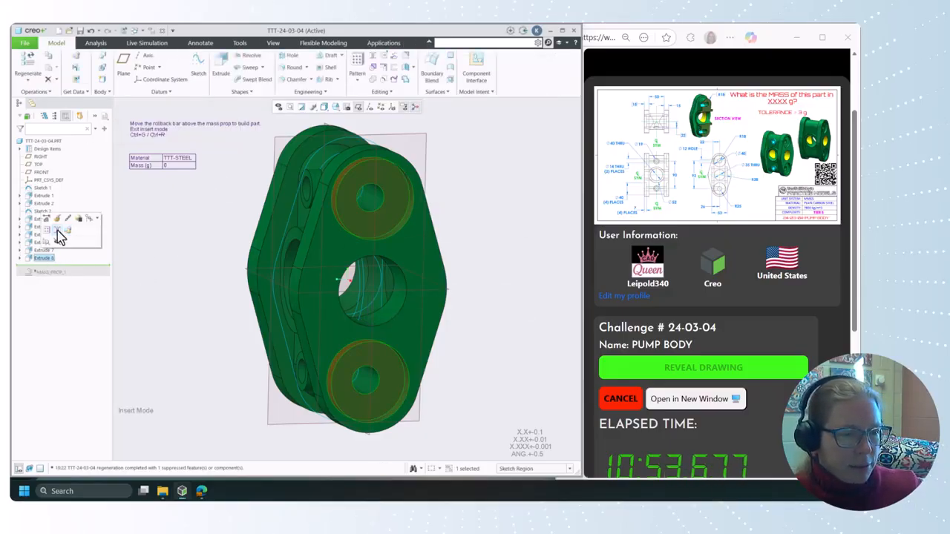
left_click(59, 232)
middle_click_drag(208, 271, 246, 272)
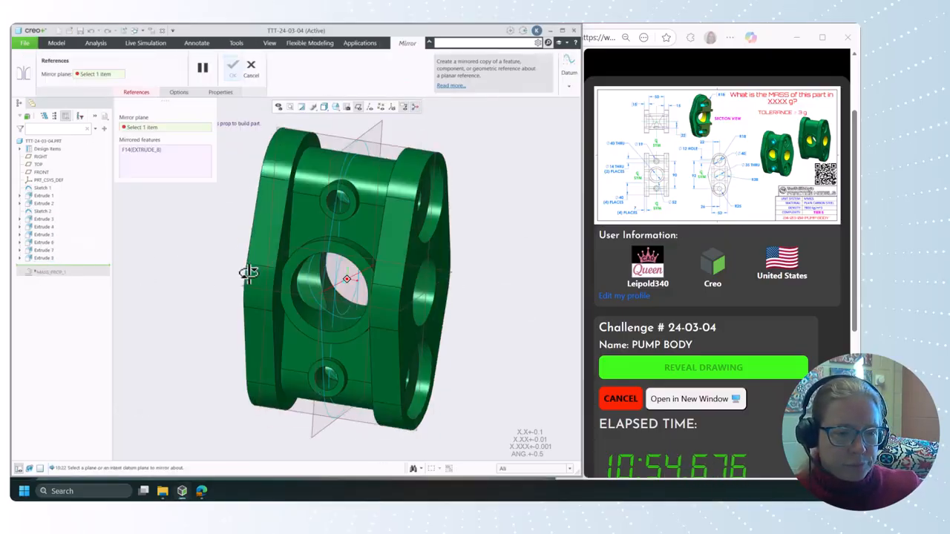
left_click(382, 133)
middle_click_drag(245, 223, 201, 227)
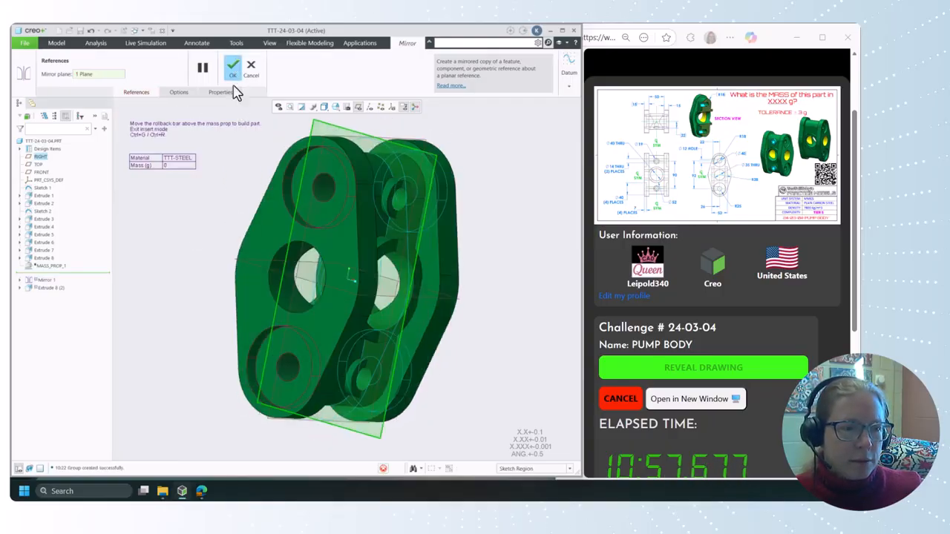
left_click(232, 70)
Move the insert marker below the MASS_PROP_1 feature and regenerate the part to update its mass
middle_click_drag(471, 299, 393, 319)
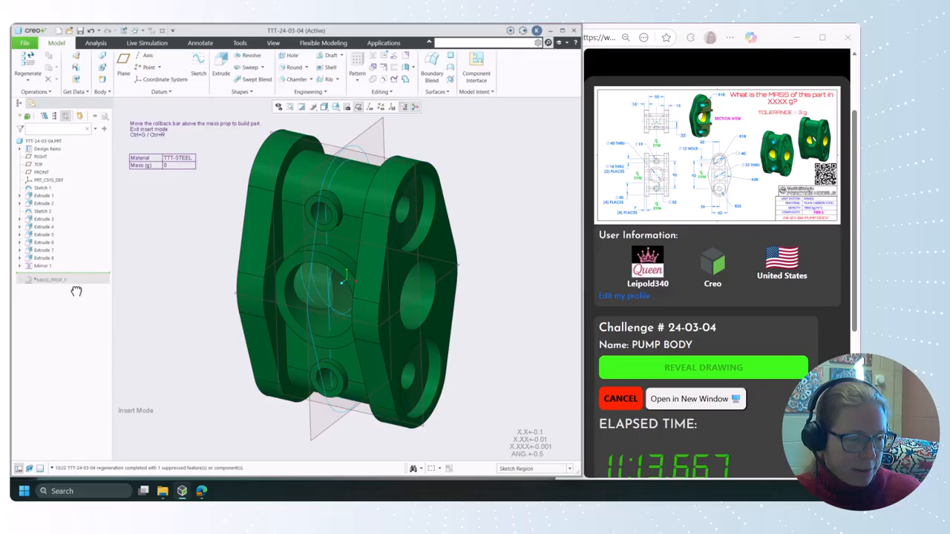
left_click_drag(76, 290, 73, 279)
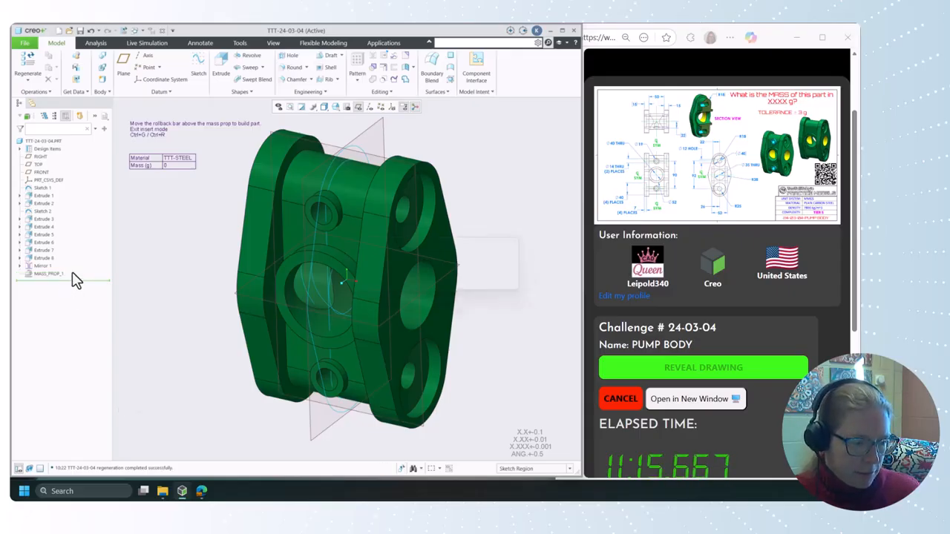
key("ctrl+g")
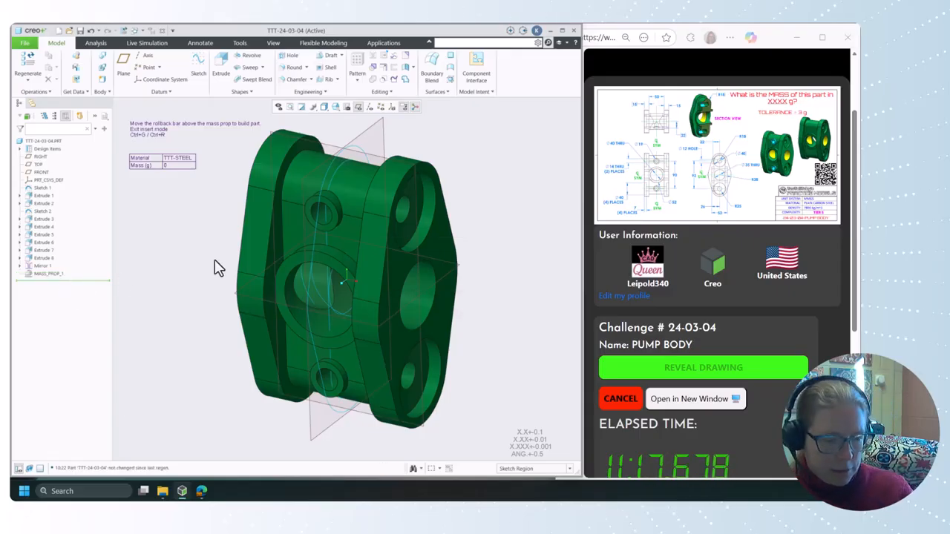
Submit 2481 grams as the mass answer on the challenge page in the browser and dismiss the response
scroll(703, 401, "down", 1)
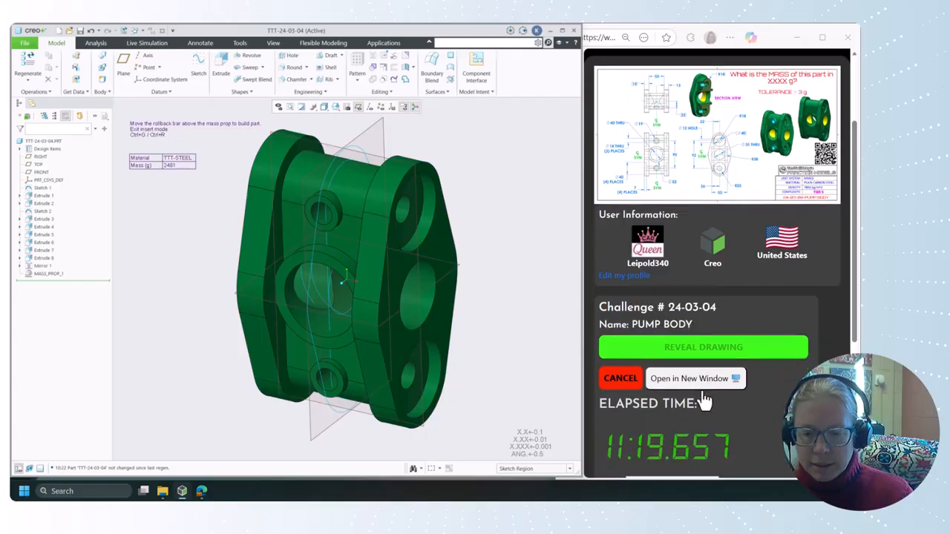
scroll(704, 401, "down", 3)
left_click(664, 394)
type("2")
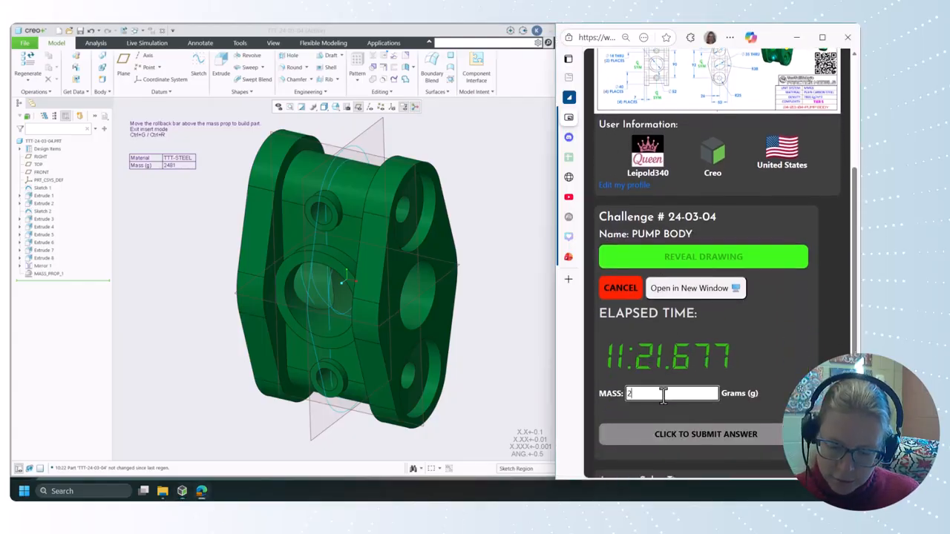
type("481")
key("Return")
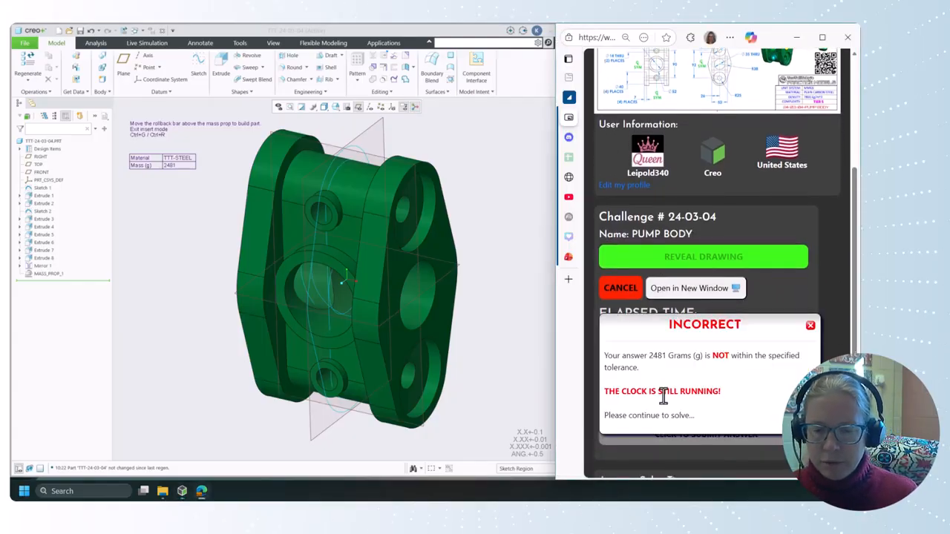
left_click(811, 325)
Return to Creo and examine the pump body from the side and the front, comparing its features with the drawing
left_click(521, 335)
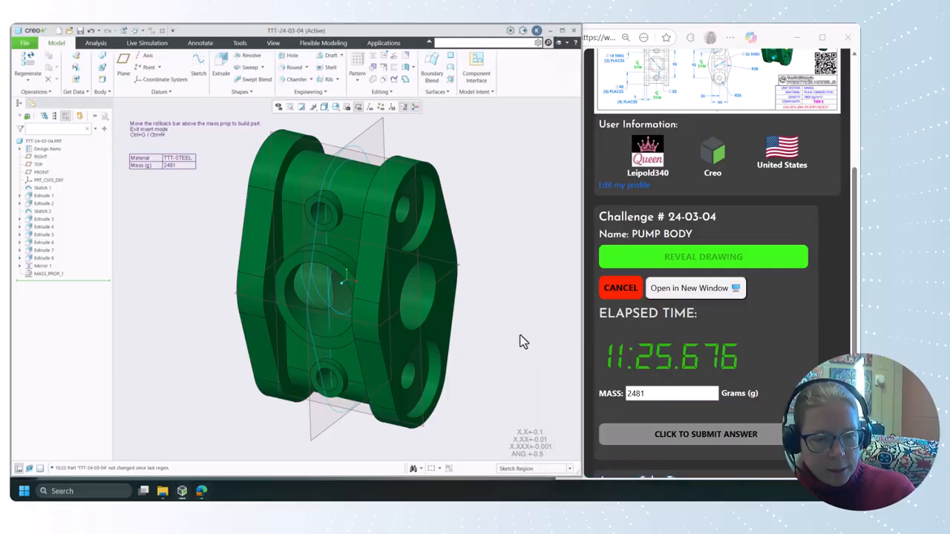
scroll(490, 319, "up", 2)
middle_click_drag(490, 318, 508, 306)
scroll(507, 307, "down", 2)
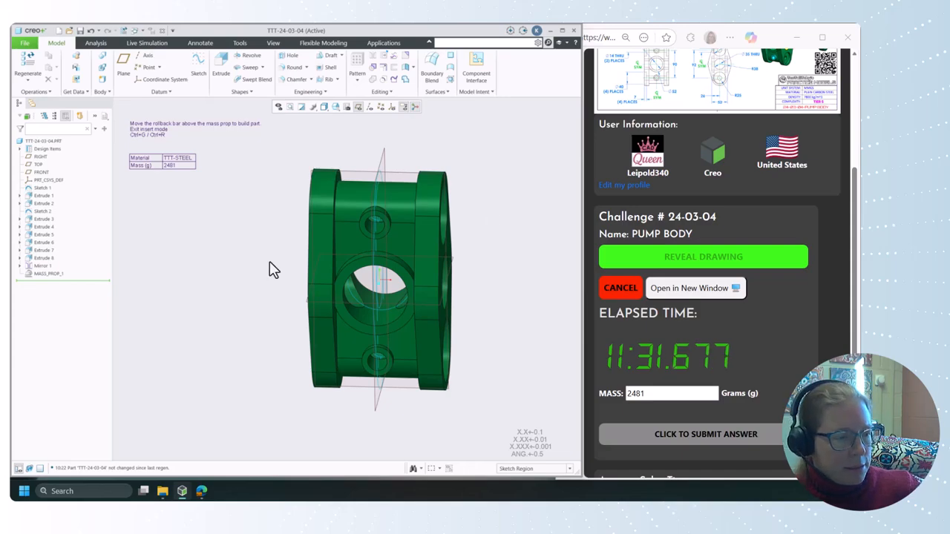
mouse_move(477, 157)
middle_mouse_down()
mouse_move(507, 131)
mouse_move(535, 138)
mouse_move(448, 138)
mouse_move(411, 153)
mouse_move(465, 218)
mouse_move(628, 195)
middle_mouse_up()
scroll(631, 185, "up", 1)
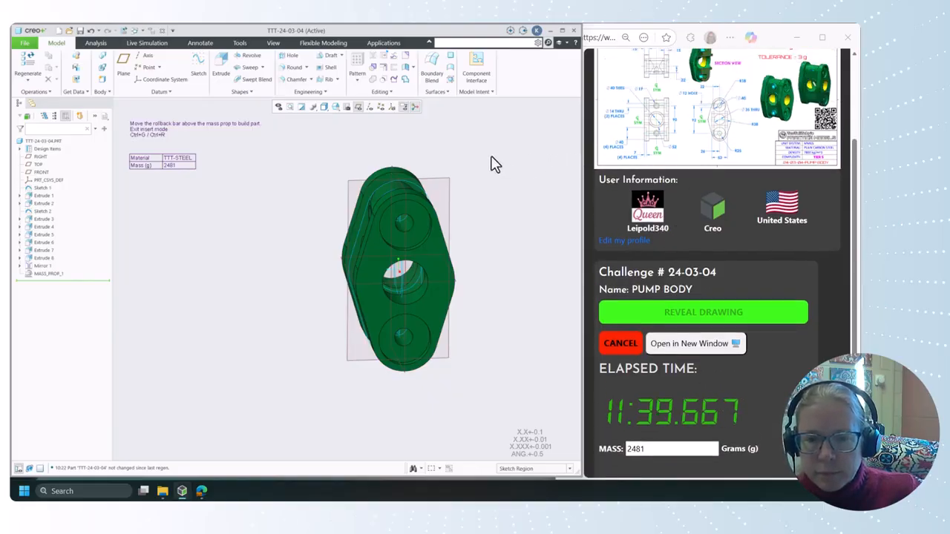
mouse_move(492, 164)
middle_mouse_down()
mouse_move(509, 153)
mouse_move(502, 162)
middle_mouse_up()
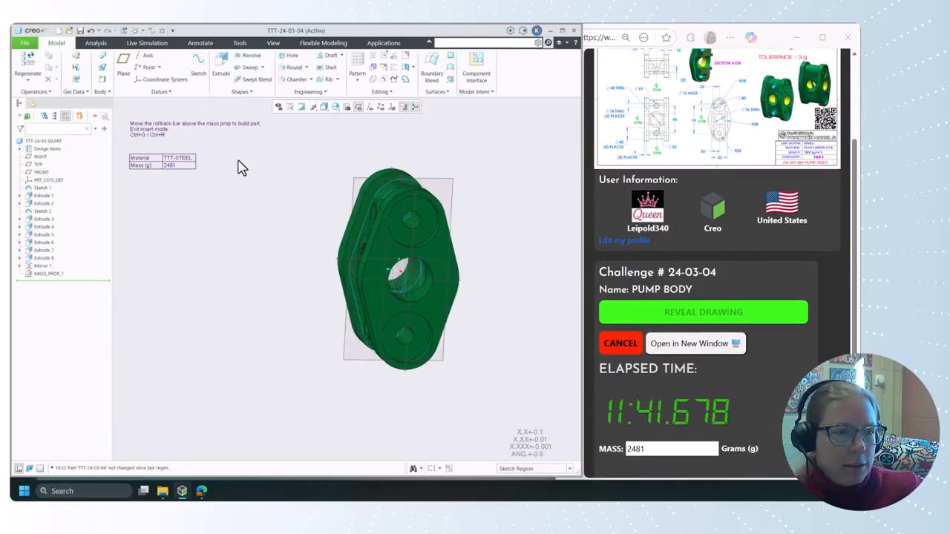
Orient the model to the TOP view in Hidden Line display with datum planes hidden for comparison with the drawing
left_click(336, 108)
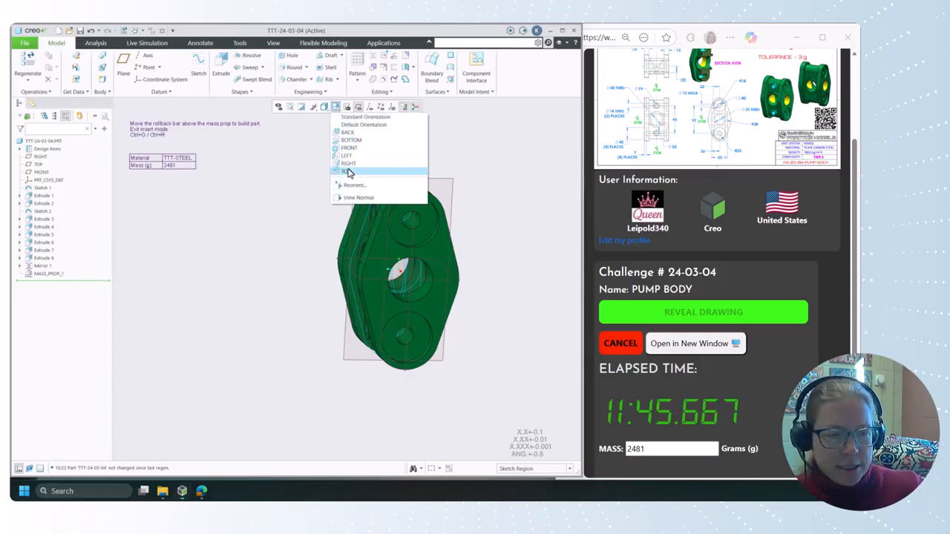
left_click(324, 107)
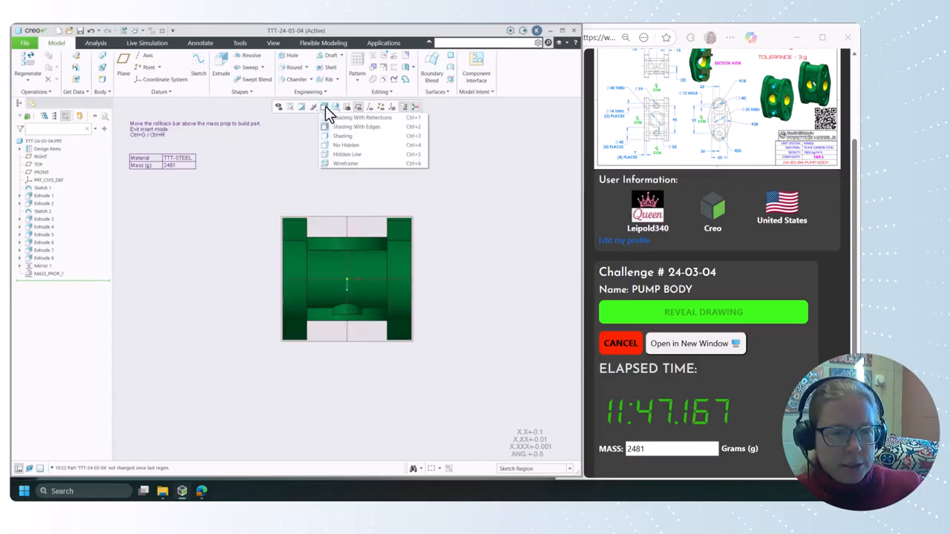
left_click(347, 154)
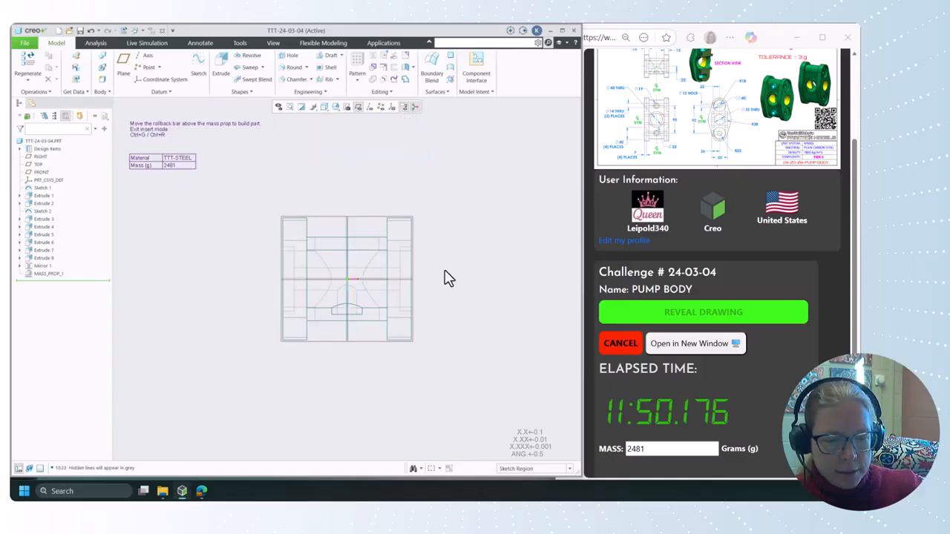
left_click(359, 108)
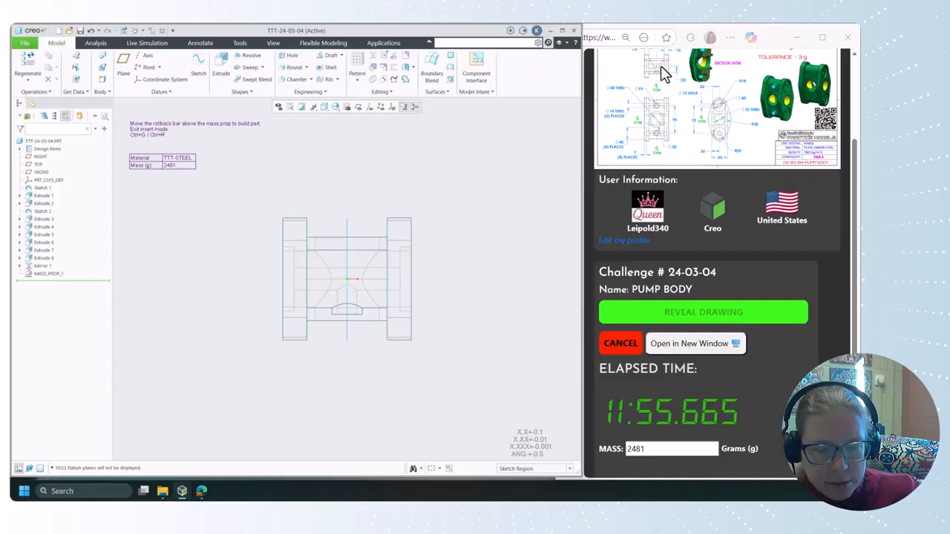
Enlarge the challenge drawing in the browser and compare its top view with the model
scroll(672, 120, "up", 2)
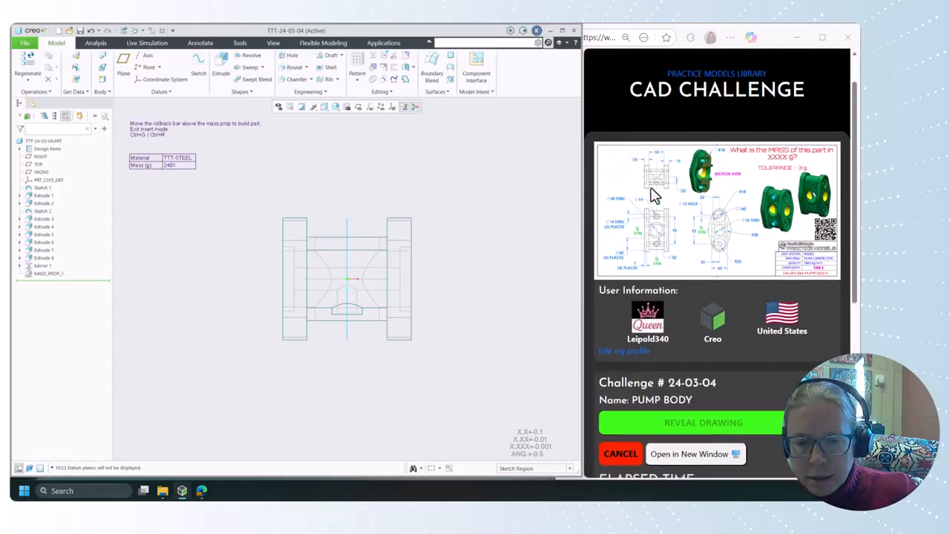
left_click(666, 194)
scroll(661, 197, "up", 1)
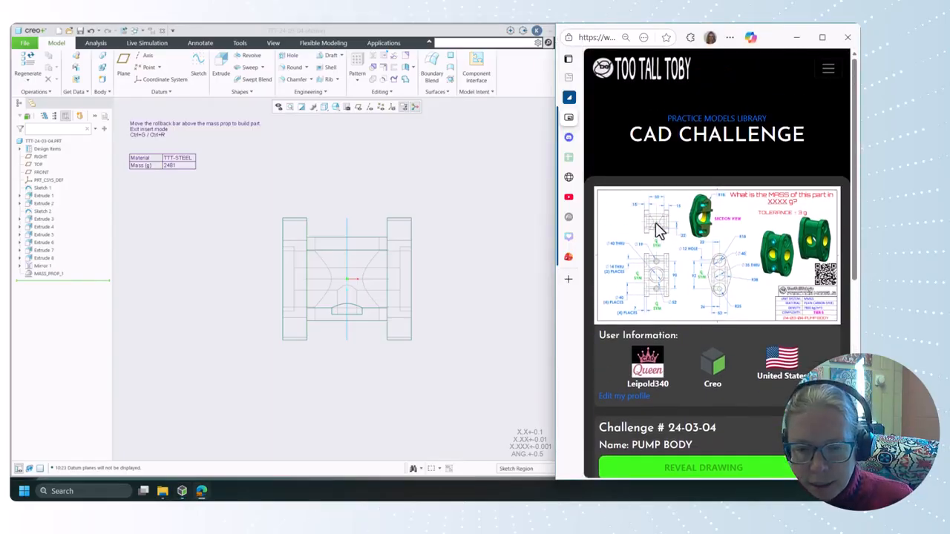
scroll(664, 236, "up", 1, "ctrl")
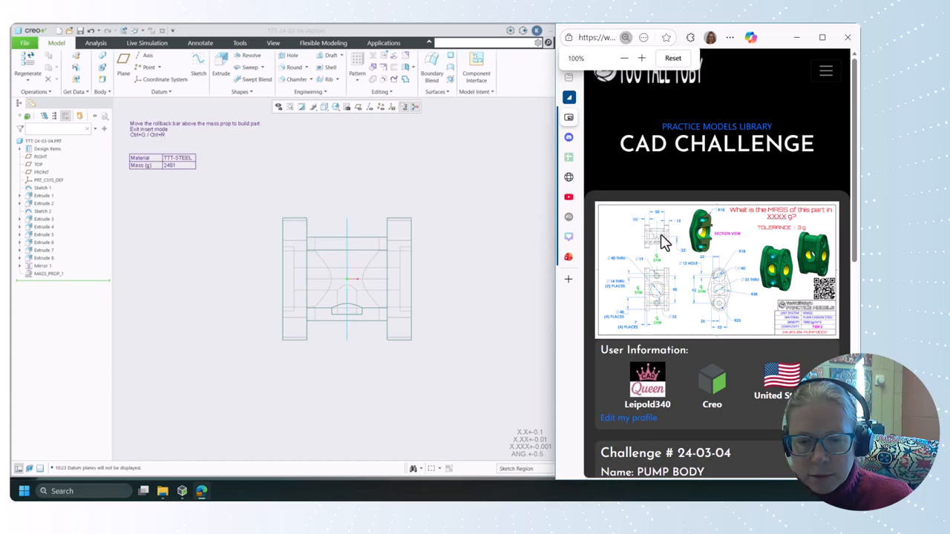
scroll(663, 240, "down", 1, "ctrl")
left_click(717, 255)
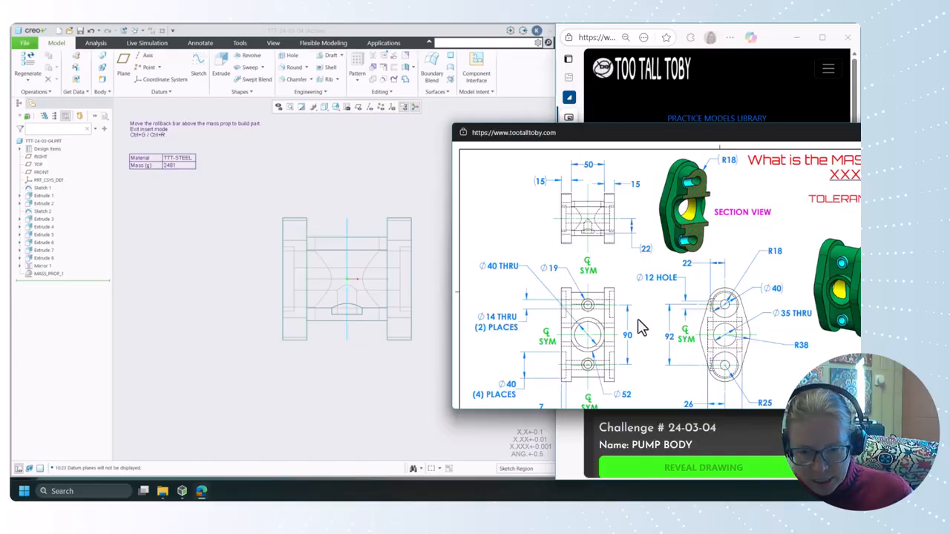
scroll(374, 381, "down", 1)
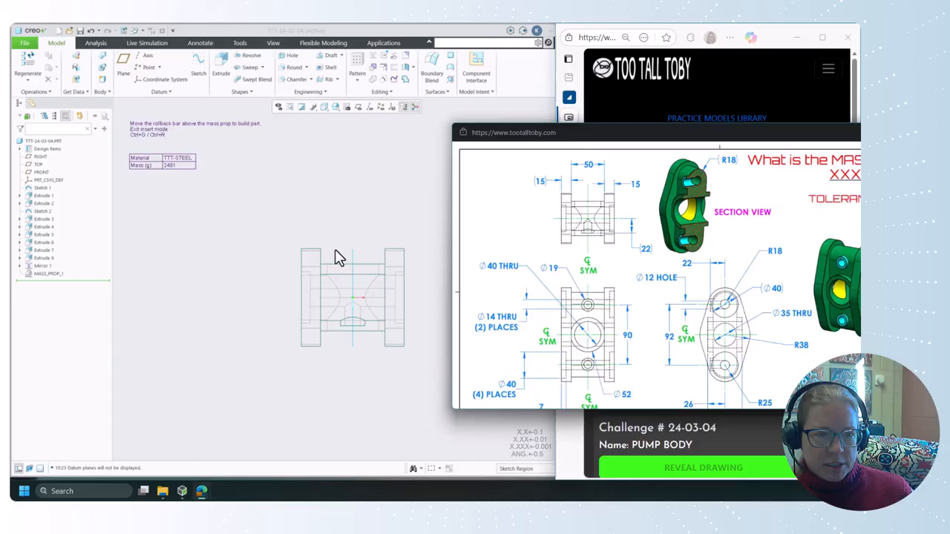
Orient the model to the front view and compare the central boss and bore with the drawing
left_click(336, 109)
left_click(352, 164)
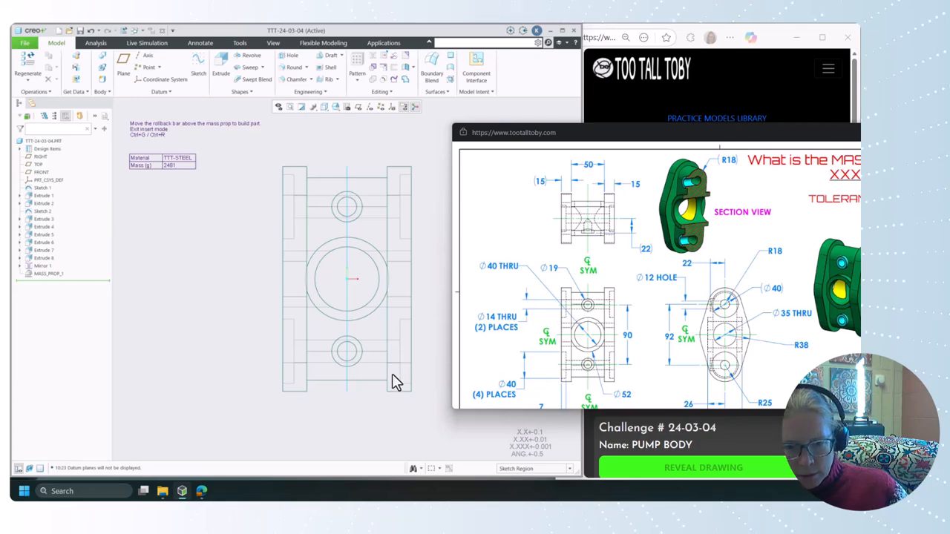
left_click(310, 291)
middle_click_drag(336, 320, 322, 297)
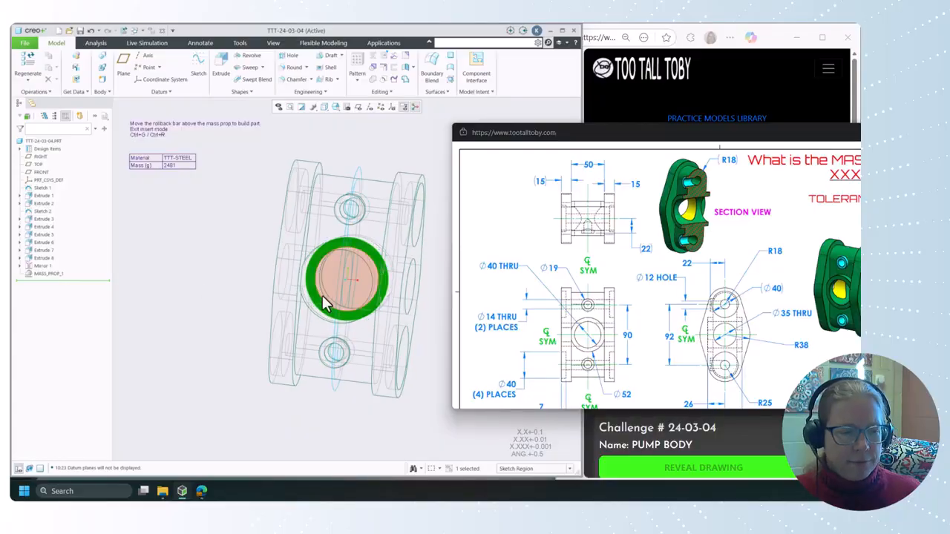
Hide Sketch 2 and Sketch 1, and return the model to the front view
left_click(195, 275)
left_click(49, 212)
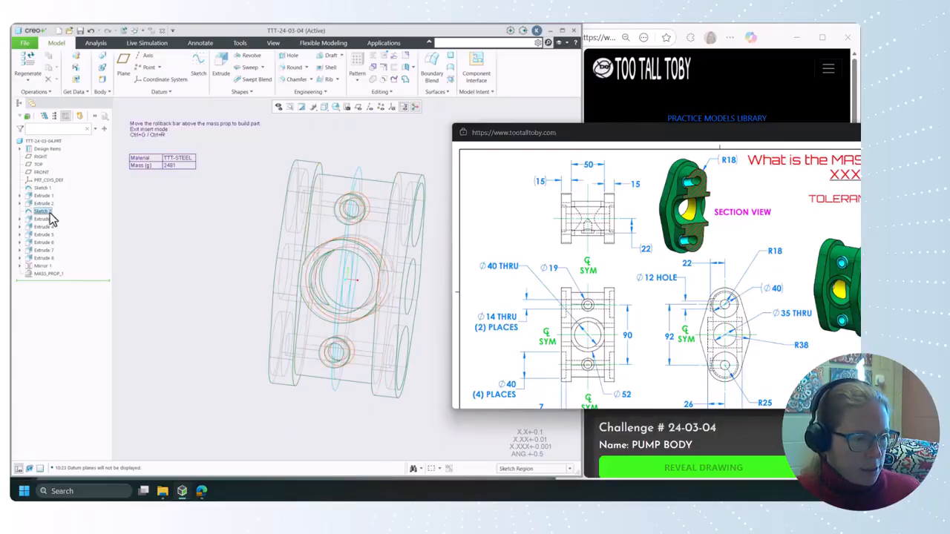
left_click(41, 187, "ctrl")
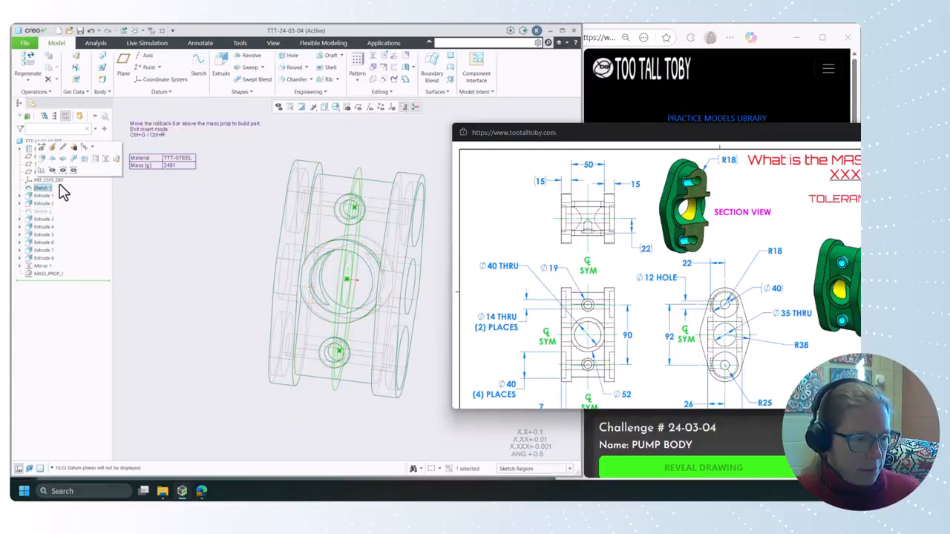
left_click(59, 174)
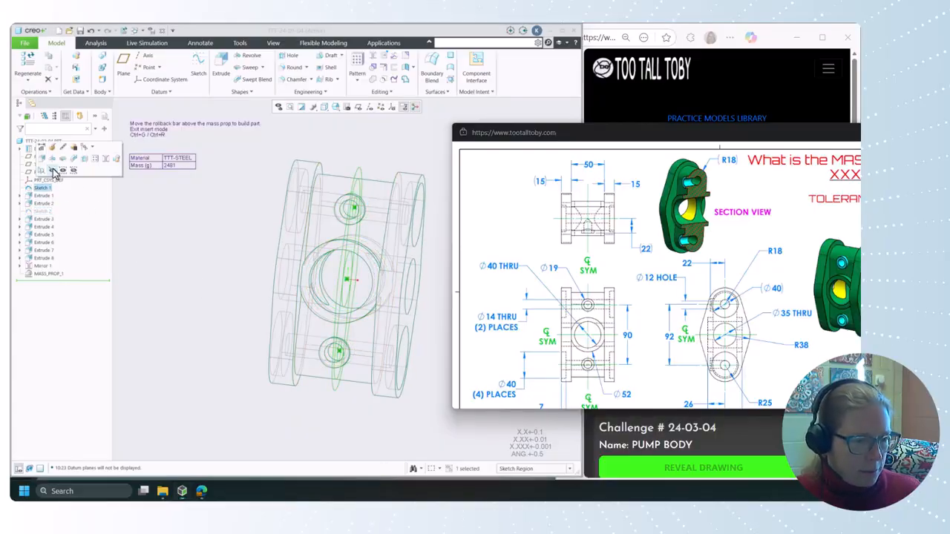
left_click(335, 108)
left_click(353, 154)
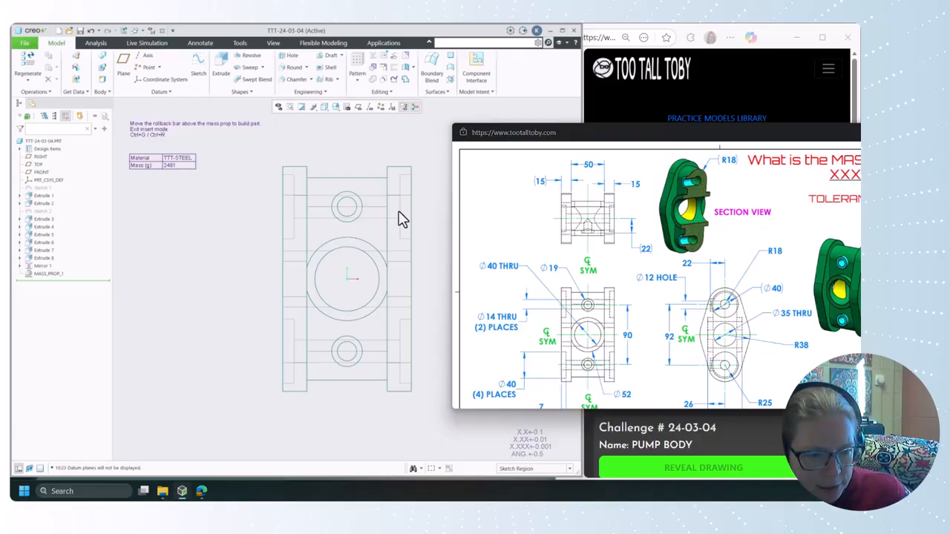
scroll(248, 254, "down", 2)
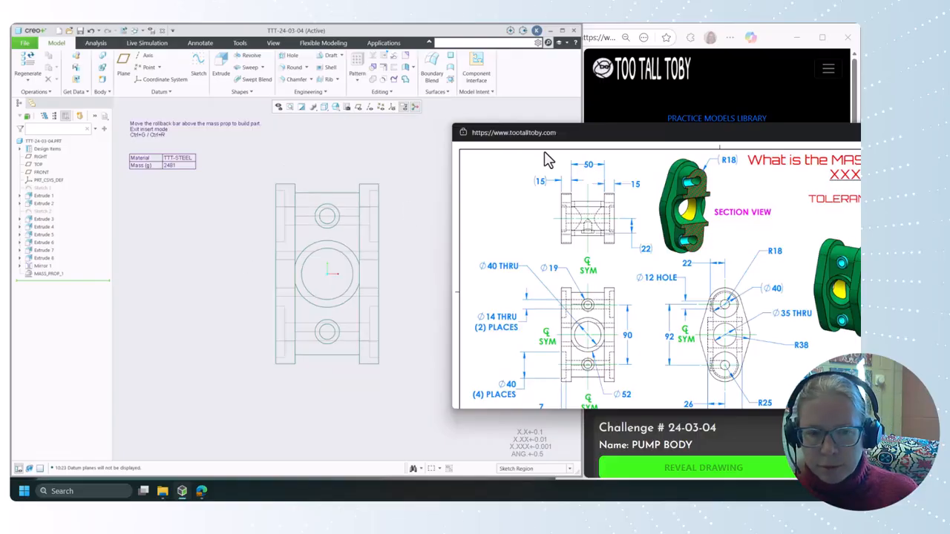
Reposition the enlarged drawing beside the model and check its front and side view dimensions
mouse_move(571, 140)
left_mouse_down()
mouse_move(720, 139)
mouse_move(533, 118)
left_mouse_up()
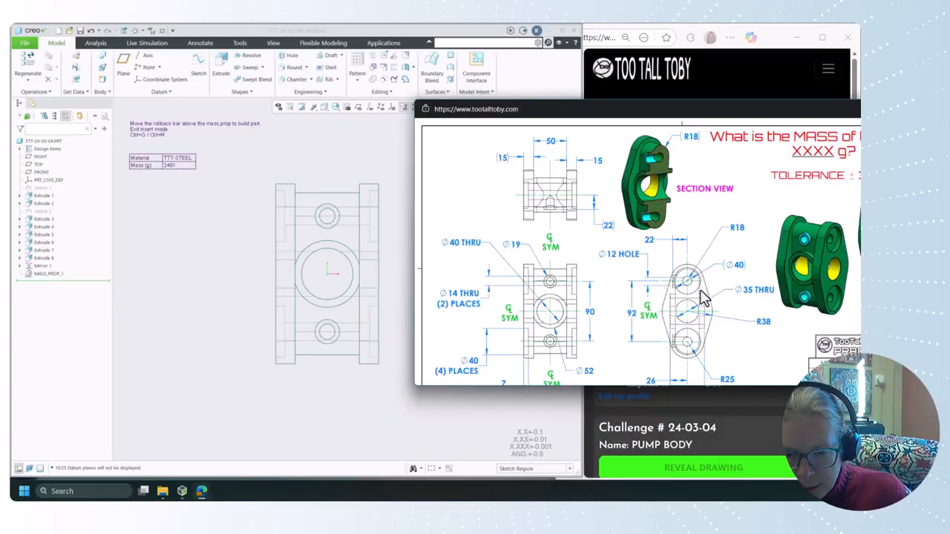
left_click(223, 292)
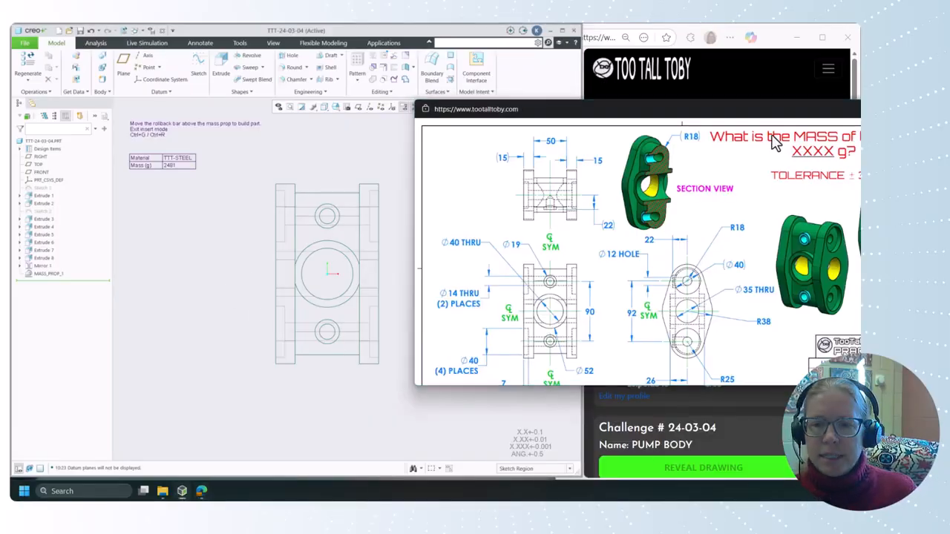
left_click(829, 185)
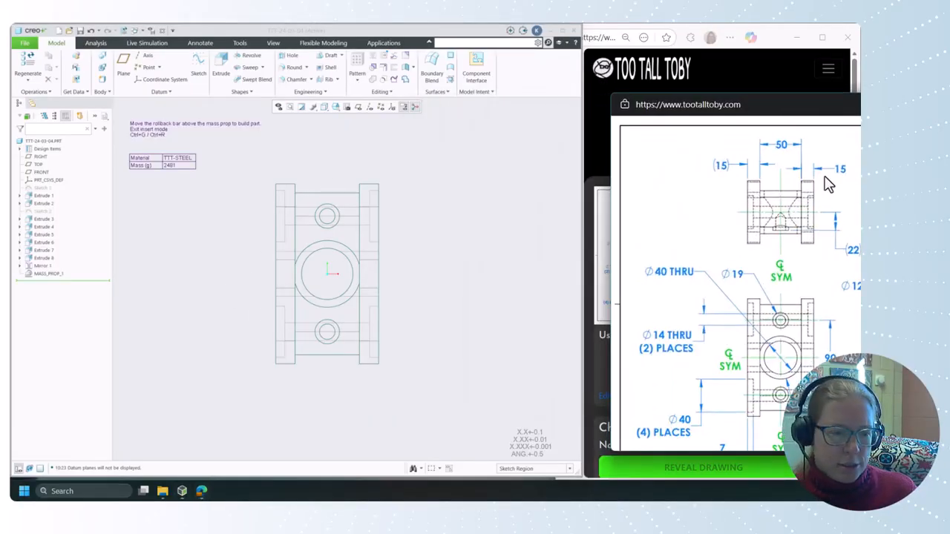
Edit Sketch 1, set the centre distance between the two 14 mm holes to 92 mm, and regenerate the part
left_click(48, 256)
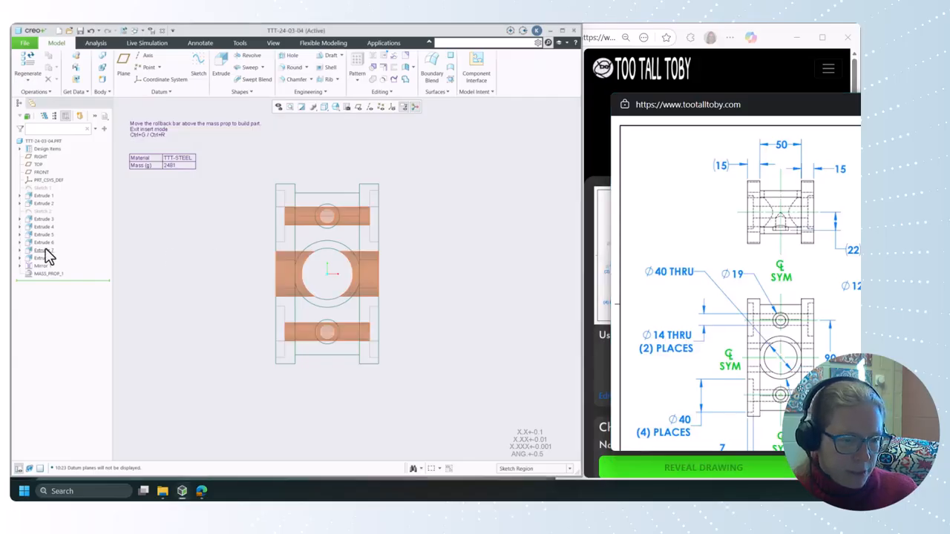
left_click(42, 202)
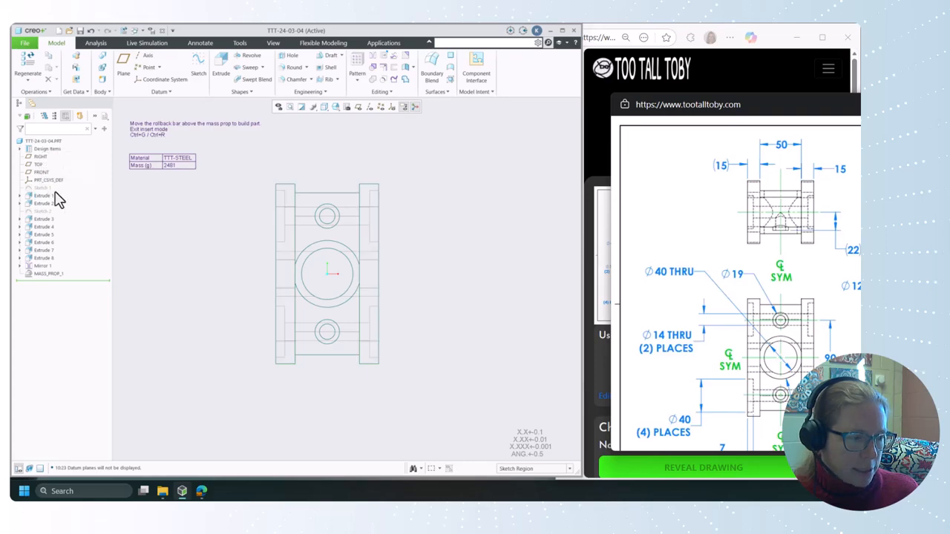
left_click(52, 188)
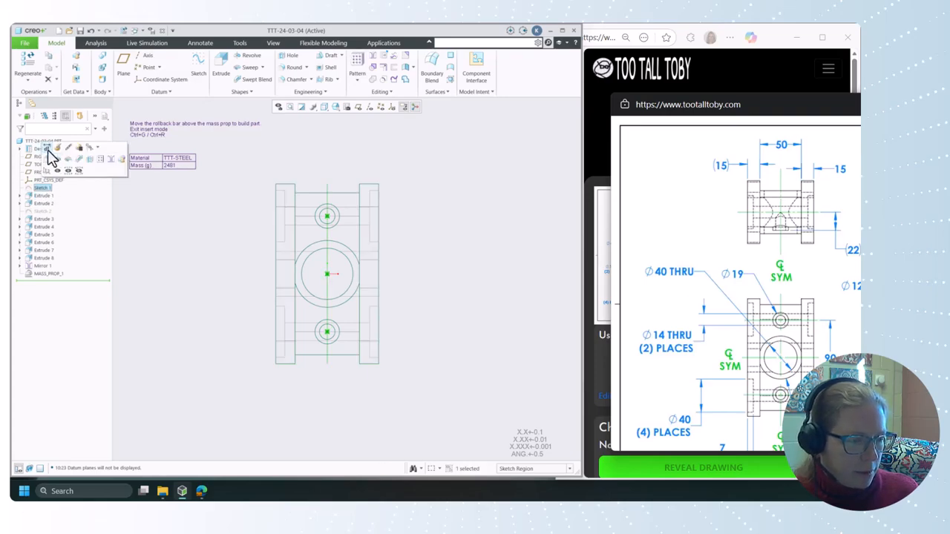
middle_click_drag(286, 240, 233, 250)
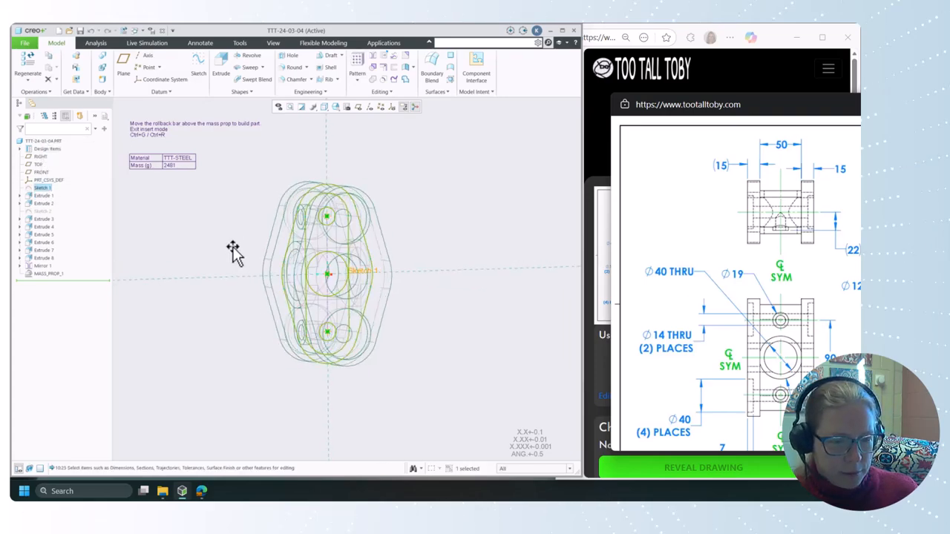
right_click(42, 189)
left_click(43, 147)
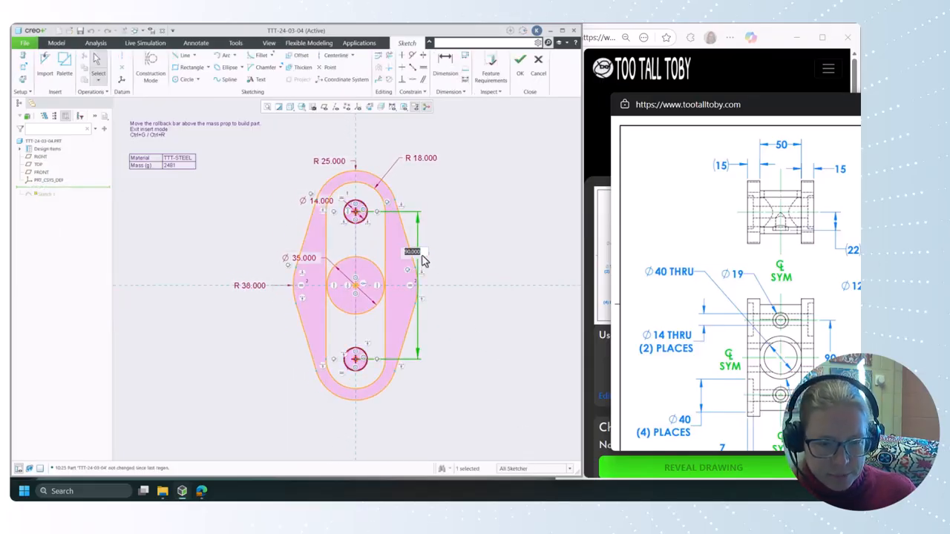
key("Return")
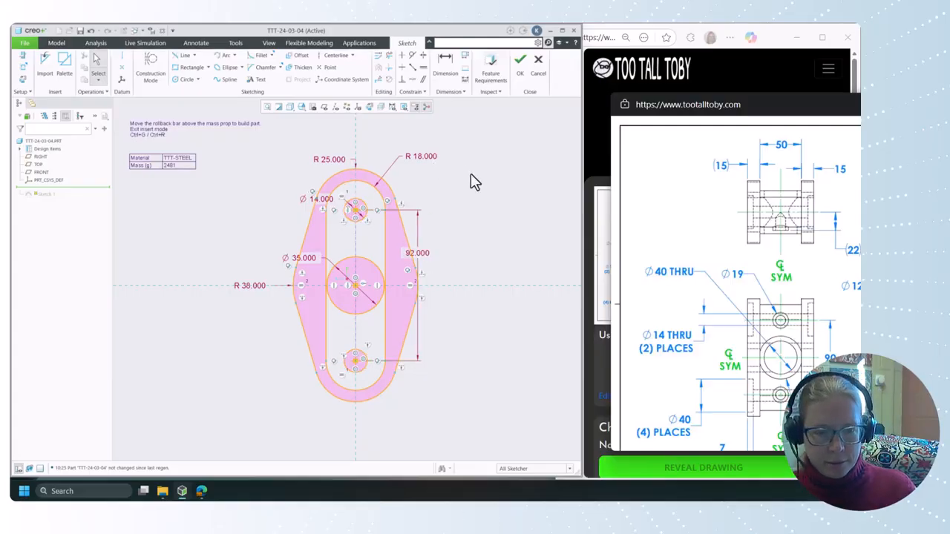
left_click(520, 65)
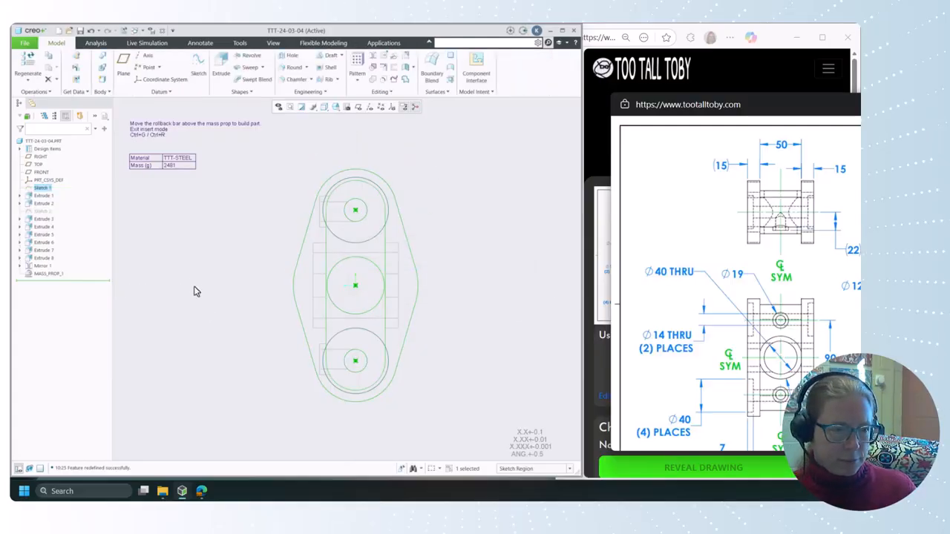
left_click(194, 248)
key("ctrl+g")
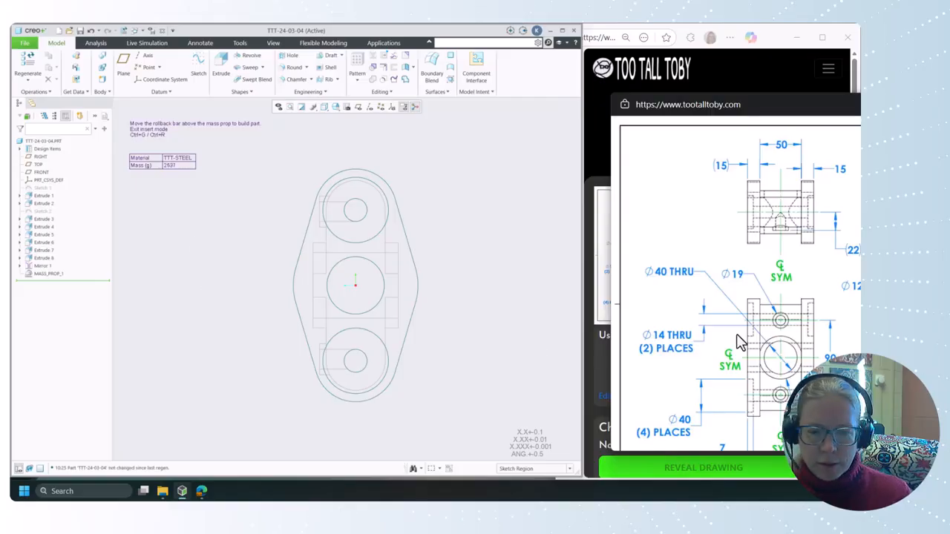
Close the enlarged drawing and submit 2537 grams as the mass answer on the challenge page
left_click_drag(584, 134, 557, 134)
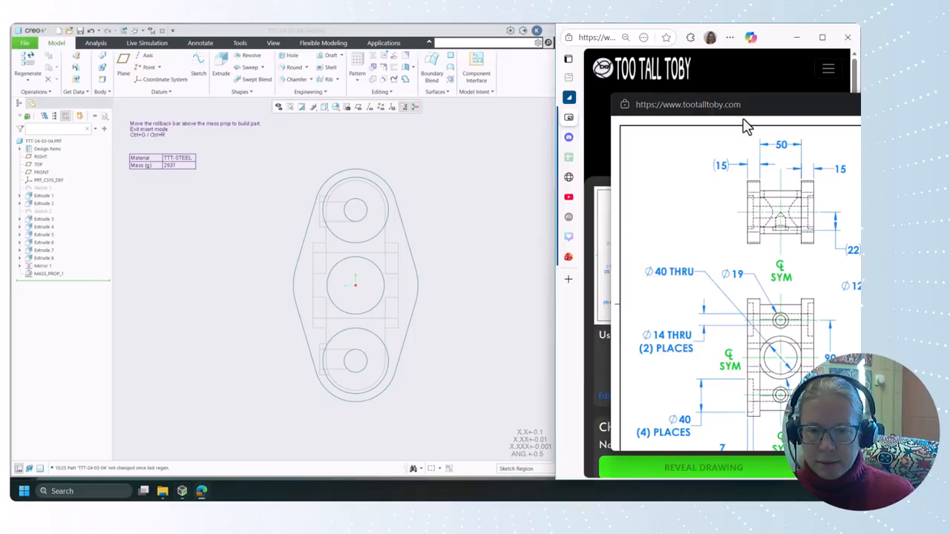
key("Escape")
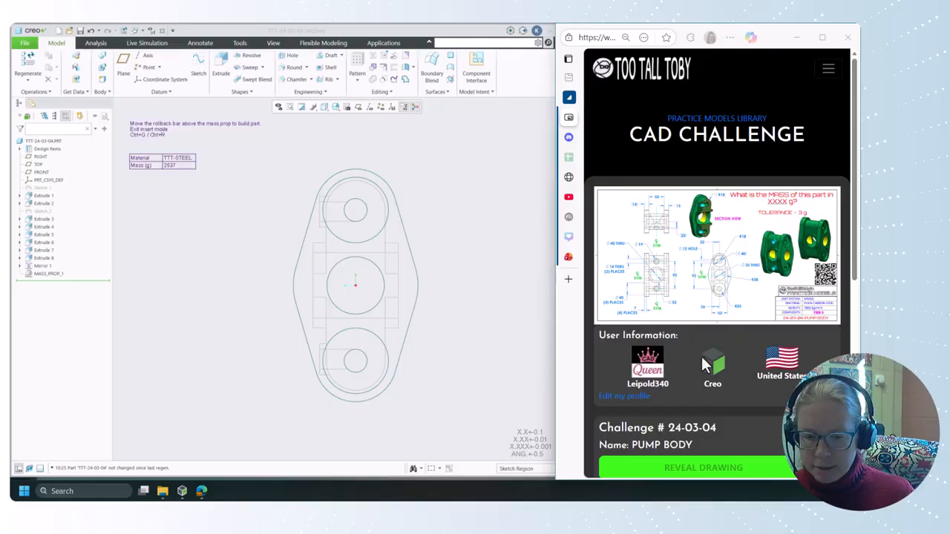
scroll(702, 356, "down", 2)
left_click_drag(643, 438, 598, 431)
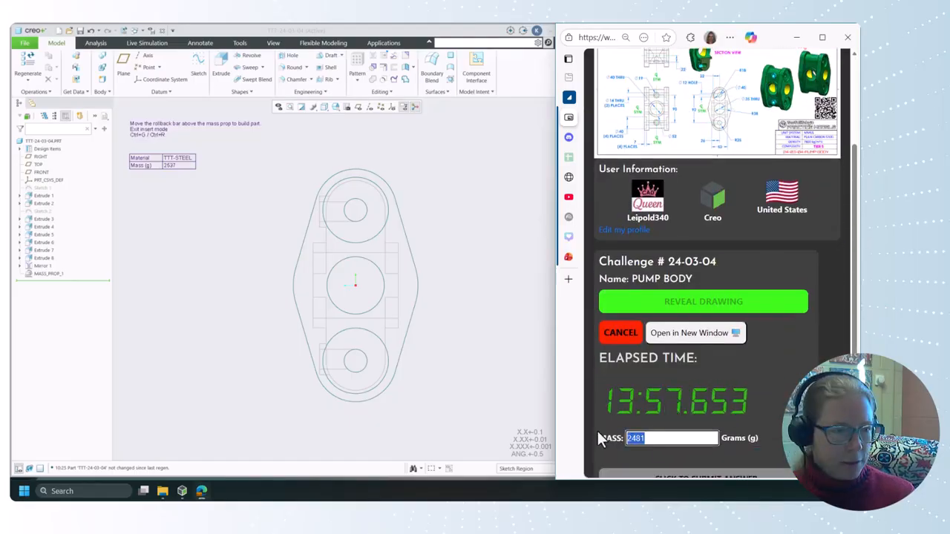
type("5")
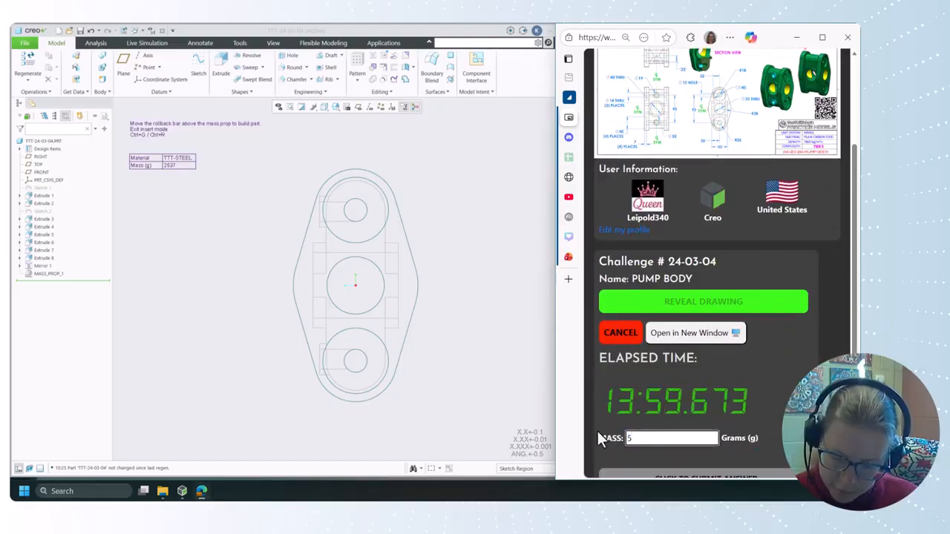
type("537")
key("Return")
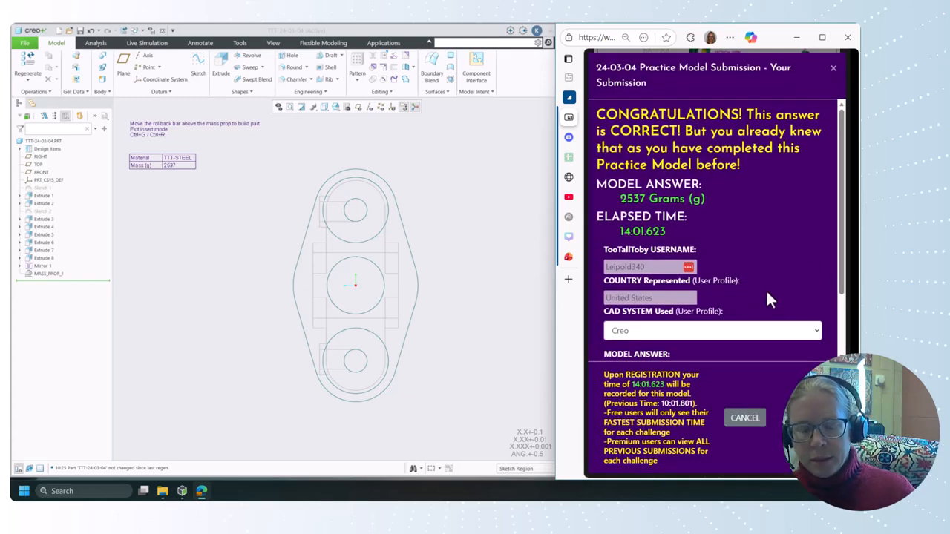
Review the practice model submission form and register the result with Creo as the CAD system
scroll(767, 291, "down", 1)
scroll(738, 353, "down", 1)
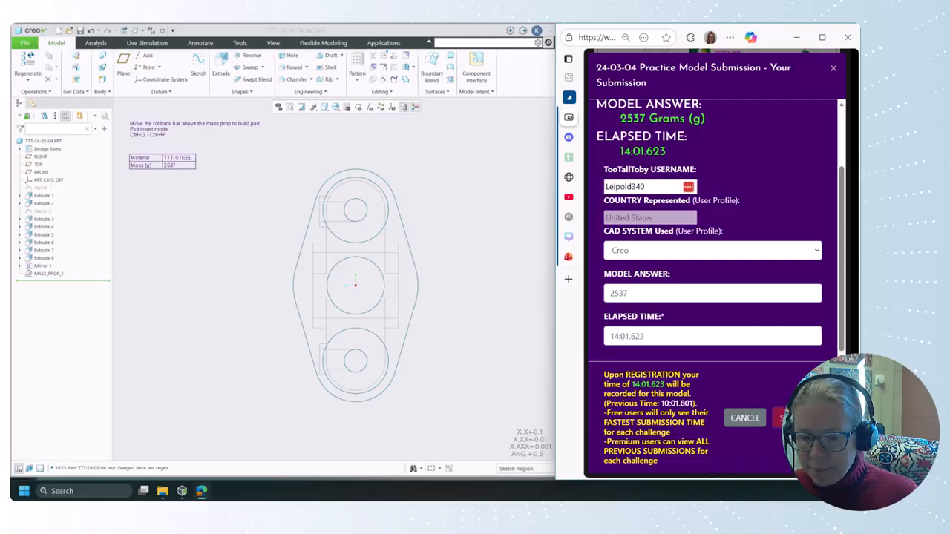
left_click(790, 418)
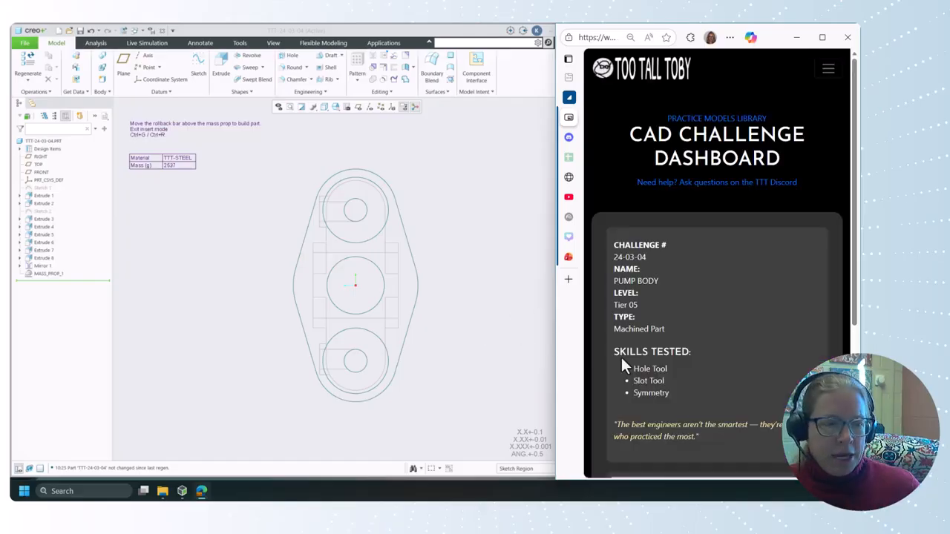
Return to Creo, display the pump body as Shaded With Edges, and examine it at an angle
left_click(447, 302)
middle_click_drag(453, 308, 489, 312)
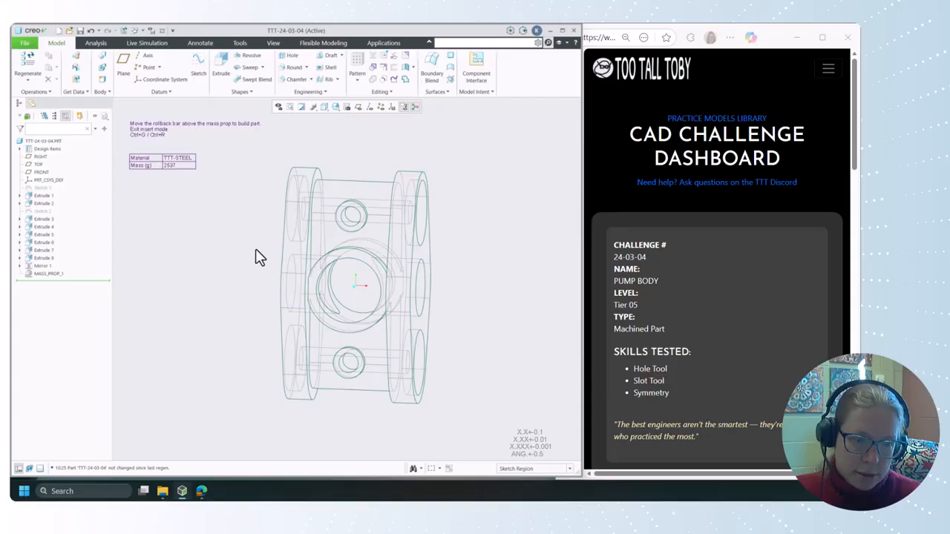
mouse_move(255, 251)
middle_mouse_down()
mouse_move(242, 248)
mouse_move(256, 260)
middle_mouse_up()
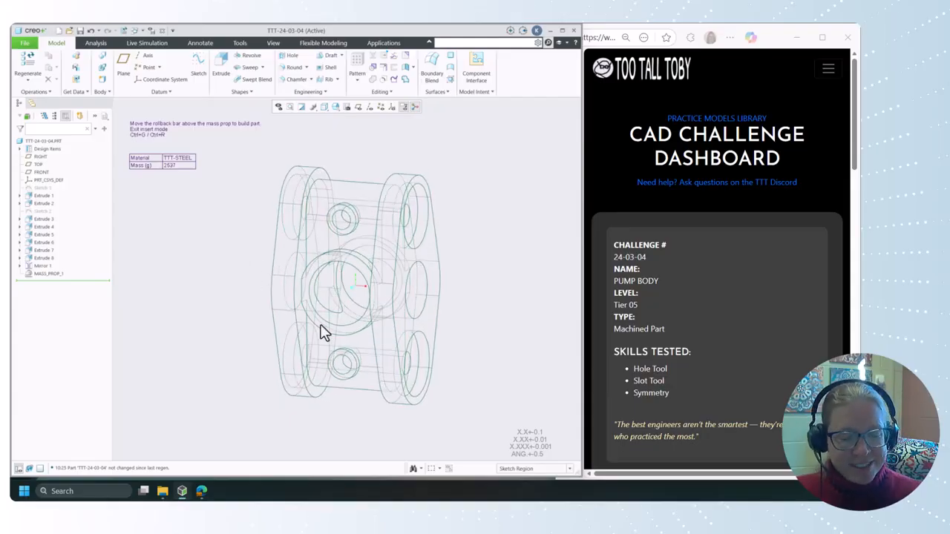
middle_click_drag(438, 317, 361, 219)
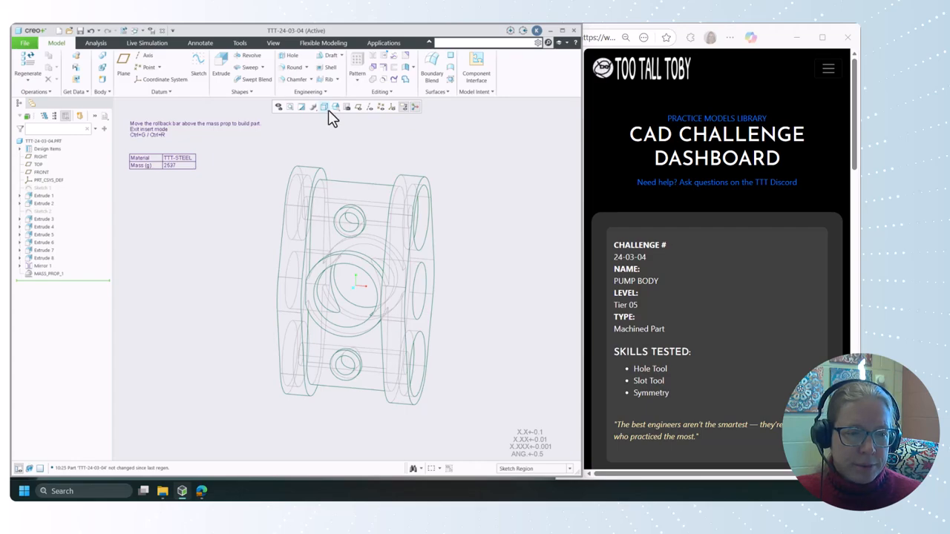
left_click(324, 108)
left_click(334, 132)
middle_click_drag(420, 217, 464, 233)
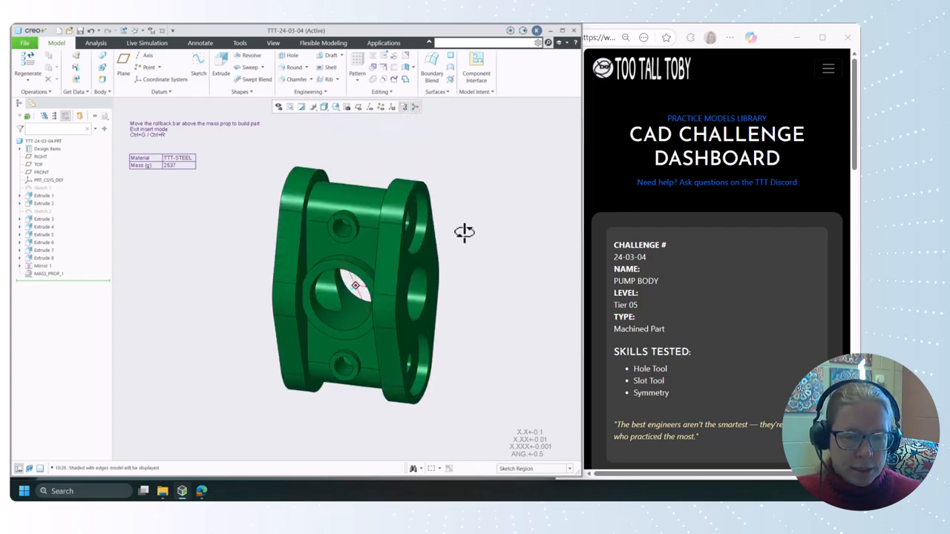
scroll(338, 236, "up", 2)
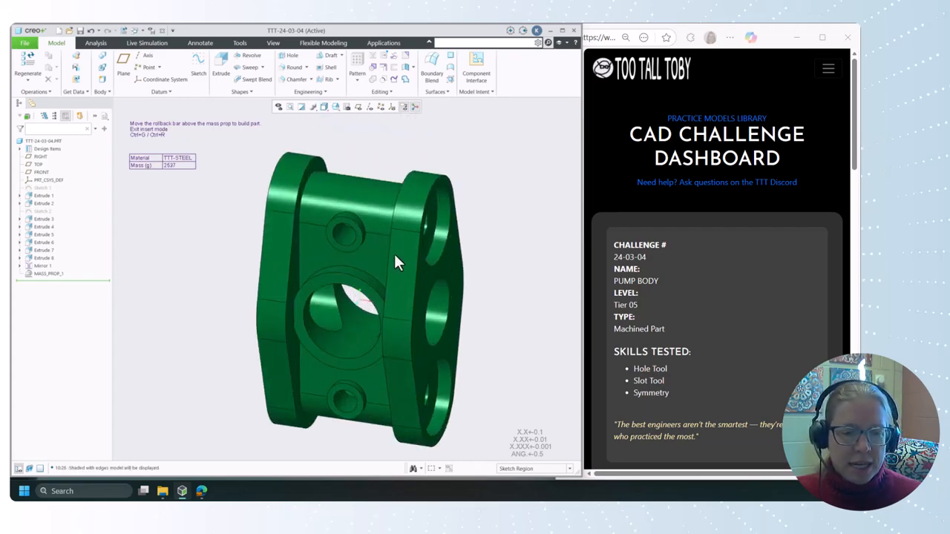
Examine the finished pump body from several angles, including the counterbored flange faces, the central bore and the side bosses
middle_click_drag(521, 320, 456, 309)
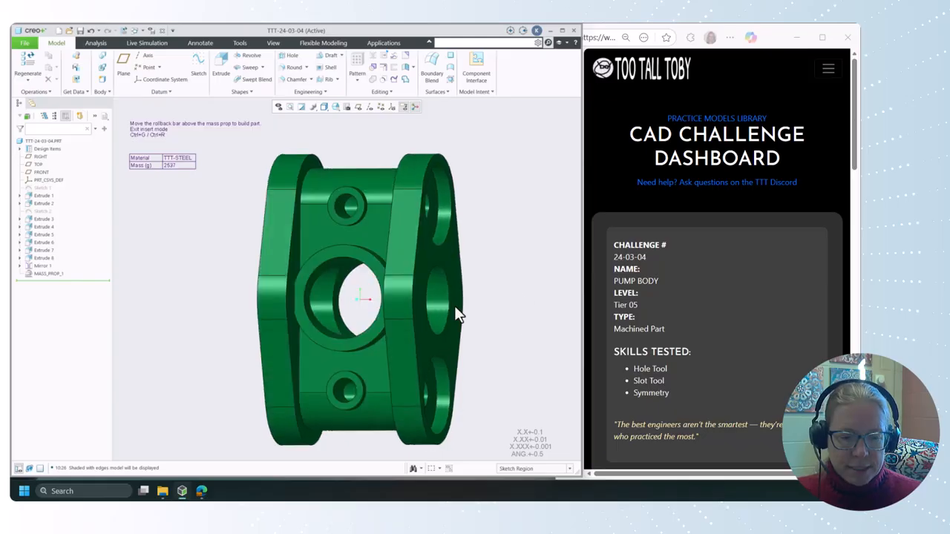
middle_click_drag(441, 413, 507, 346)
middle_click_drag(397, 312, 447, 321)
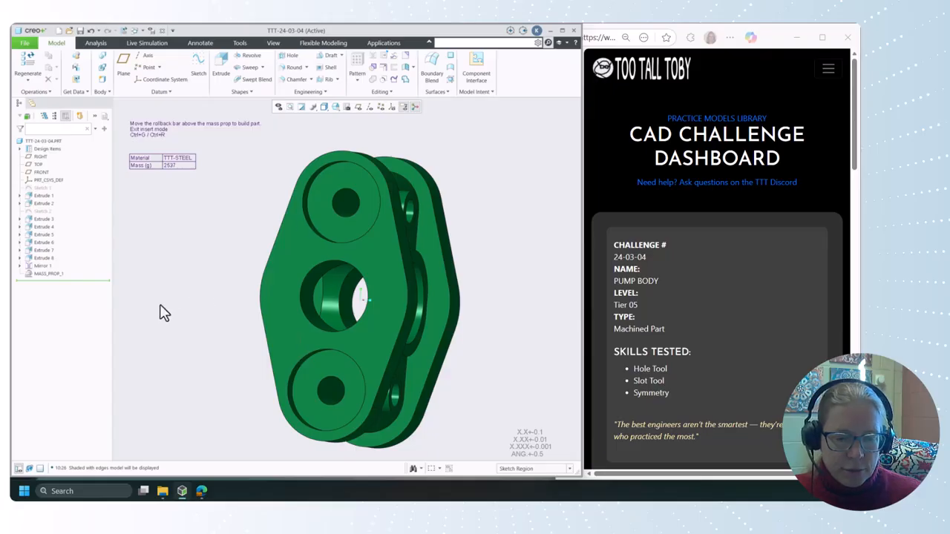
middle_click_drag(165, 312, 94, 308)
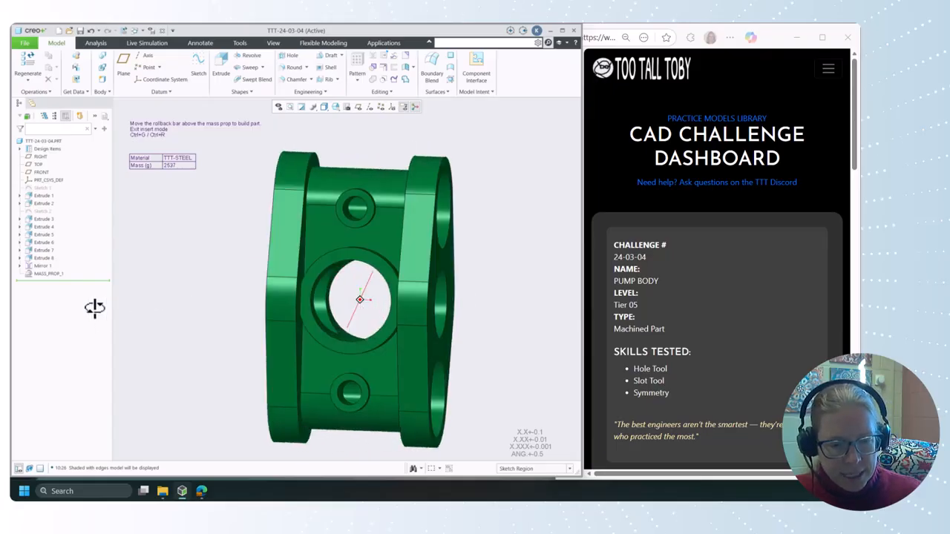
middle_click_drag(171, 275, 258, 263)
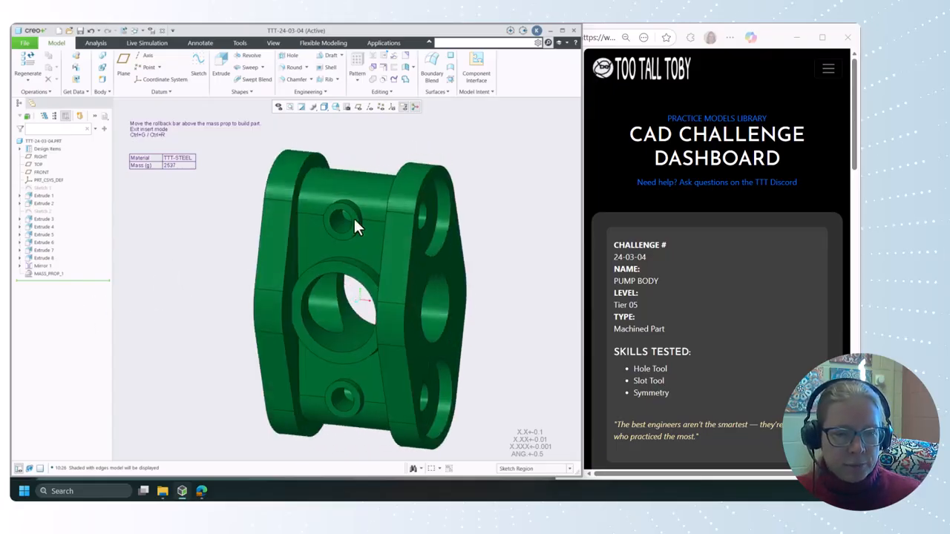
scroll(518, 279, "down", 2)
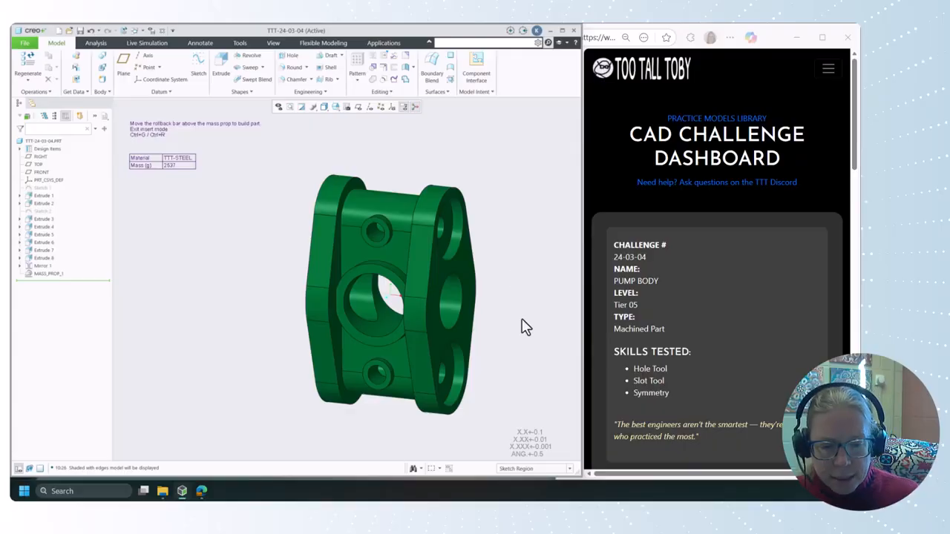
middle_click_drag(523, 327, 506, 318)
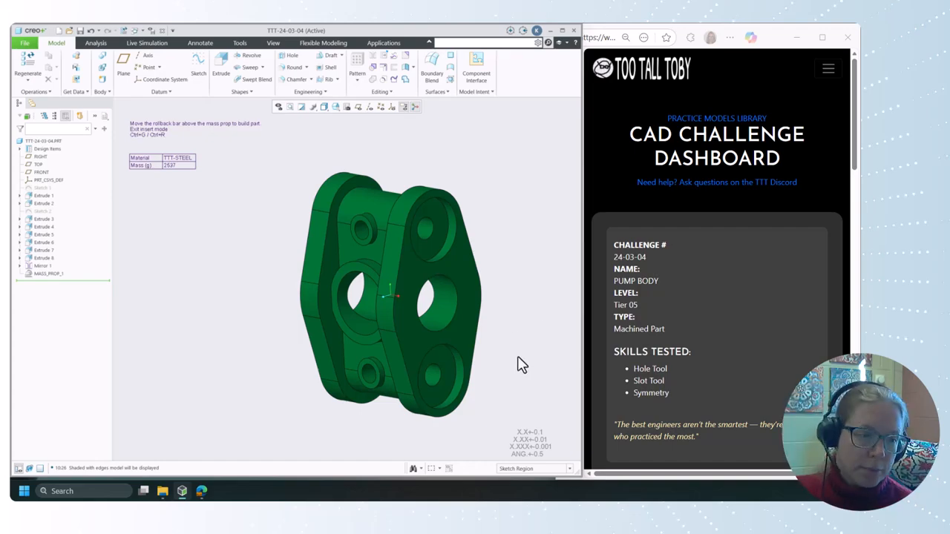
middle_click_drag(519, 364, 526, 358)
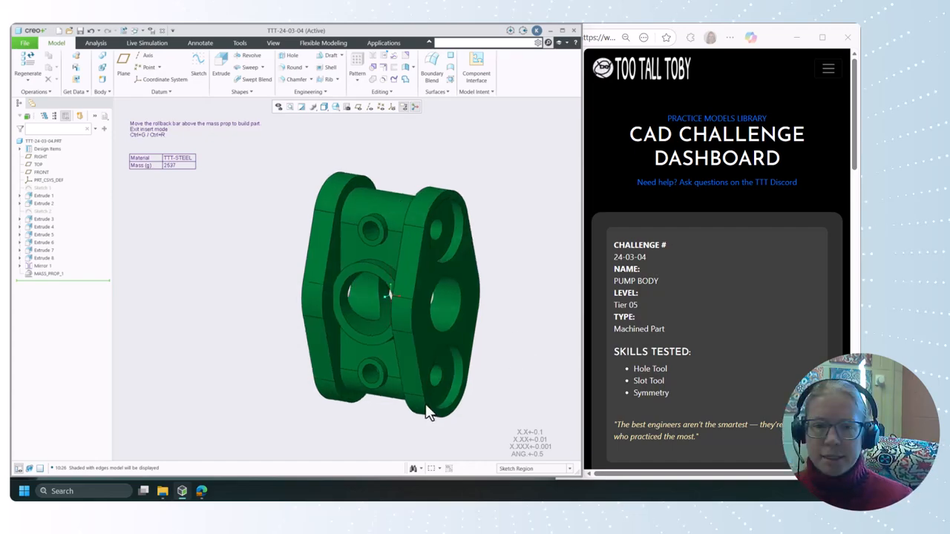